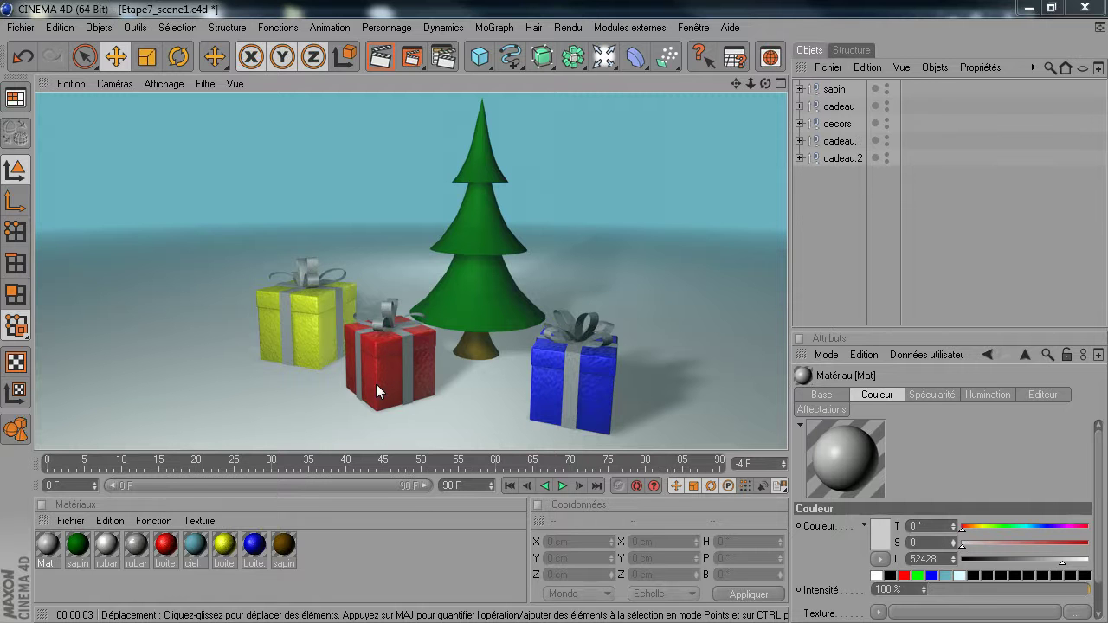
Create a new material and open it in the material editor, keeping the editor window clear of the scene
{"action": "double_click", "coordinate": [393, 549]}
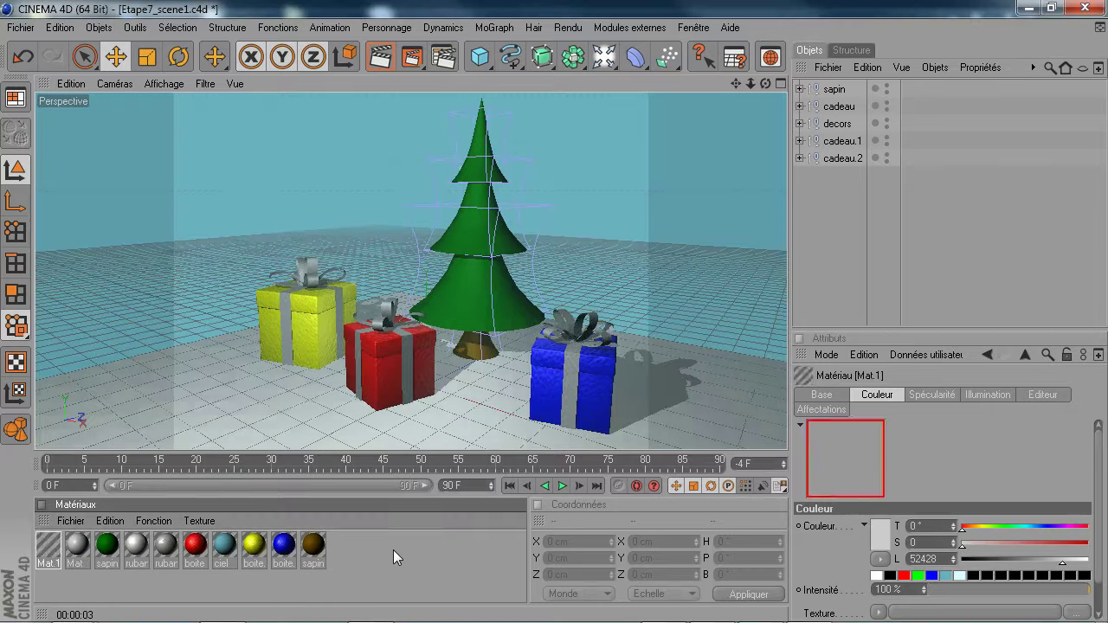
{"action": "double_click", "coordinate": [51, 552]}
{"action": "left_click_drag", "start_coordinate": [414, 121], "coordinate": [803, 106]}
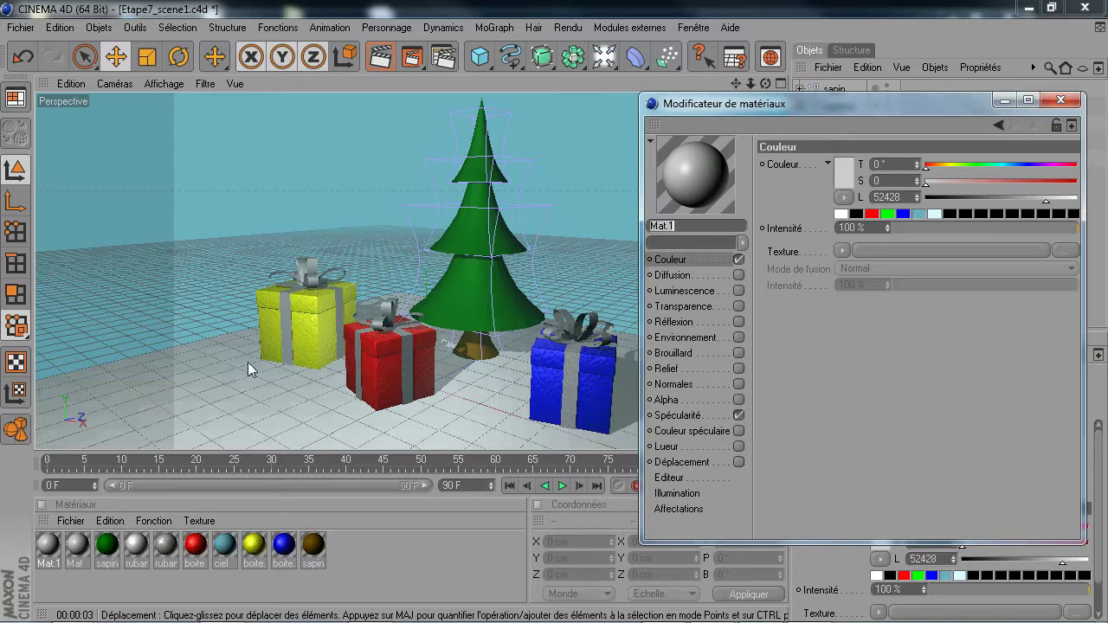
{"action": "left_click_drag", "start_coordinate": [735, 102], "coordinate": [734, 62]}
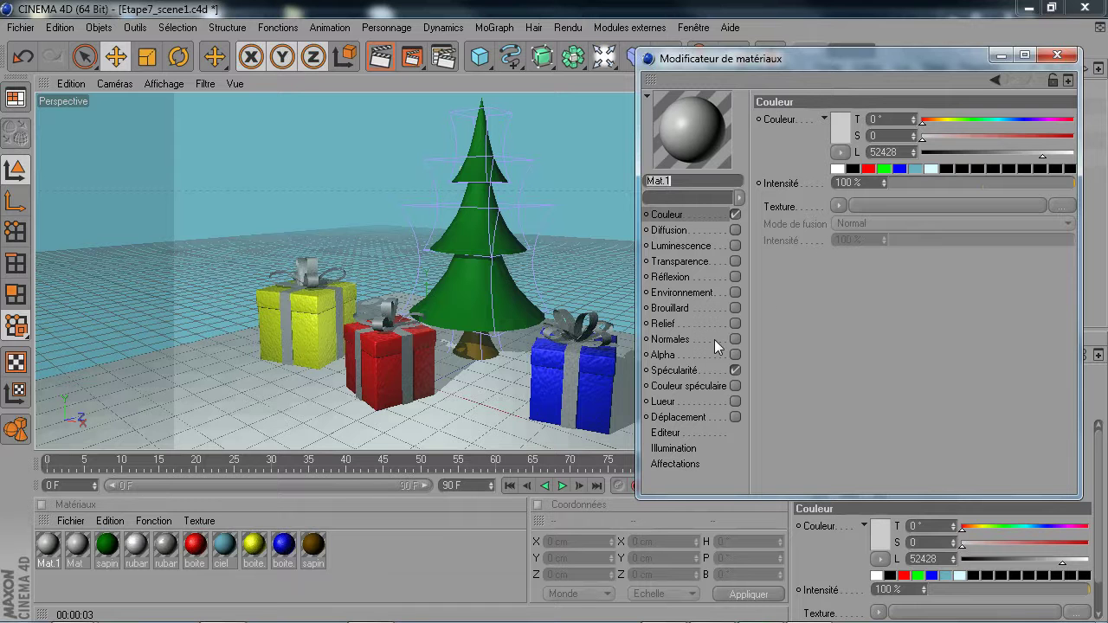
{"action": "left_click_drag", "start_coordinate": [812, 60], "coordinate": [796, 100]}
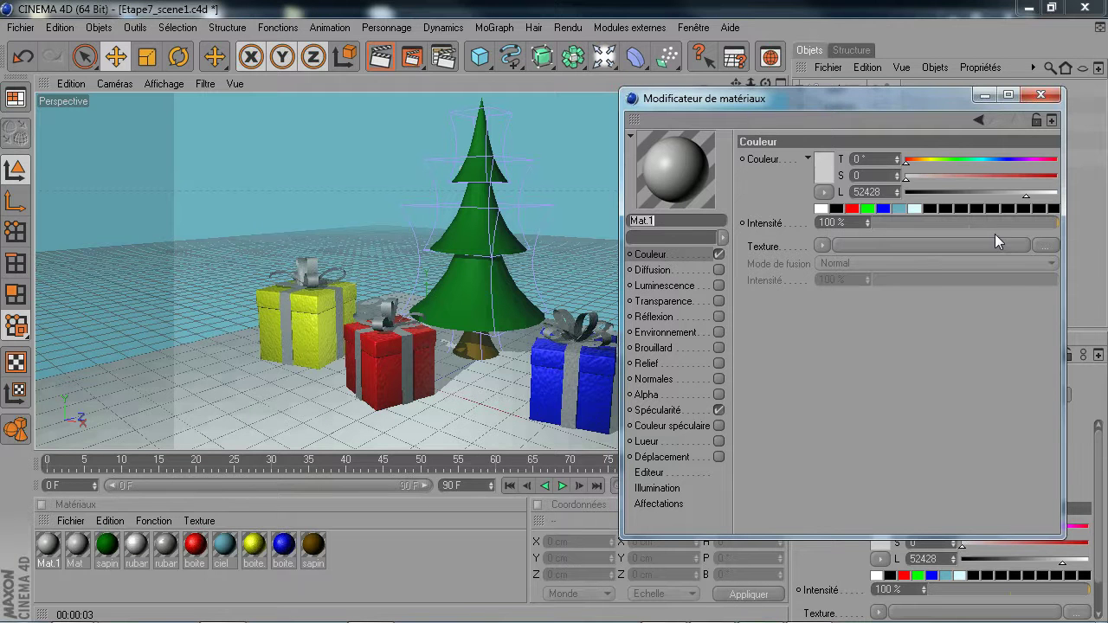
Load basic008.jpg as the new material's colour texture and copy the image into the document's folder
{"action": "left_click", "coordinate": [1044, 246]}
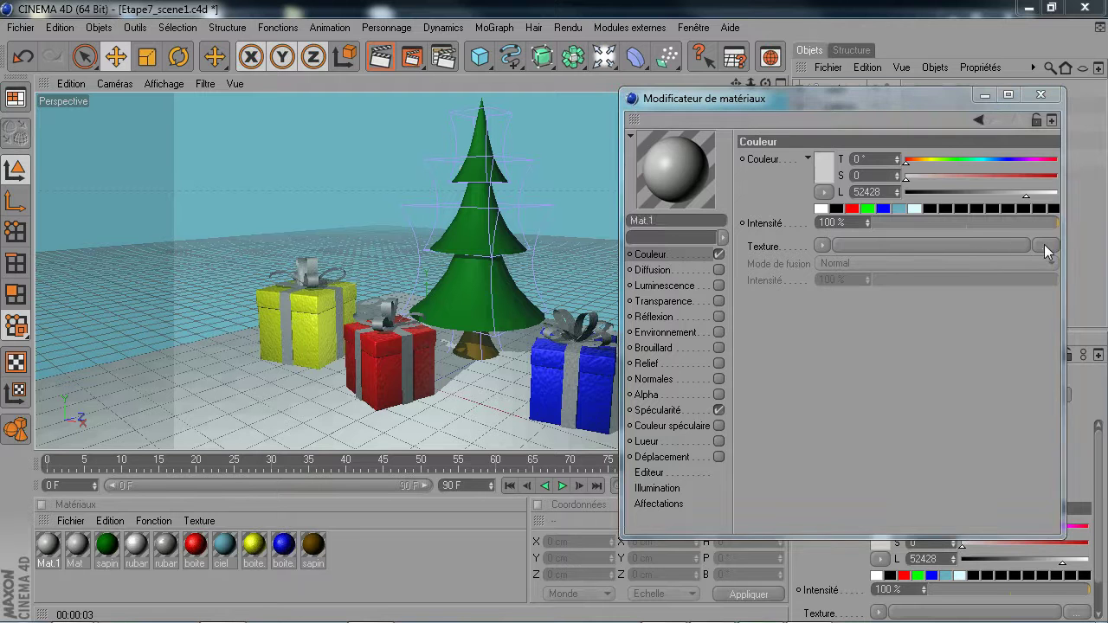
{"action": "left_click_drag", "start_coordinate": [839, 131], "coordinate": [555, 244]}
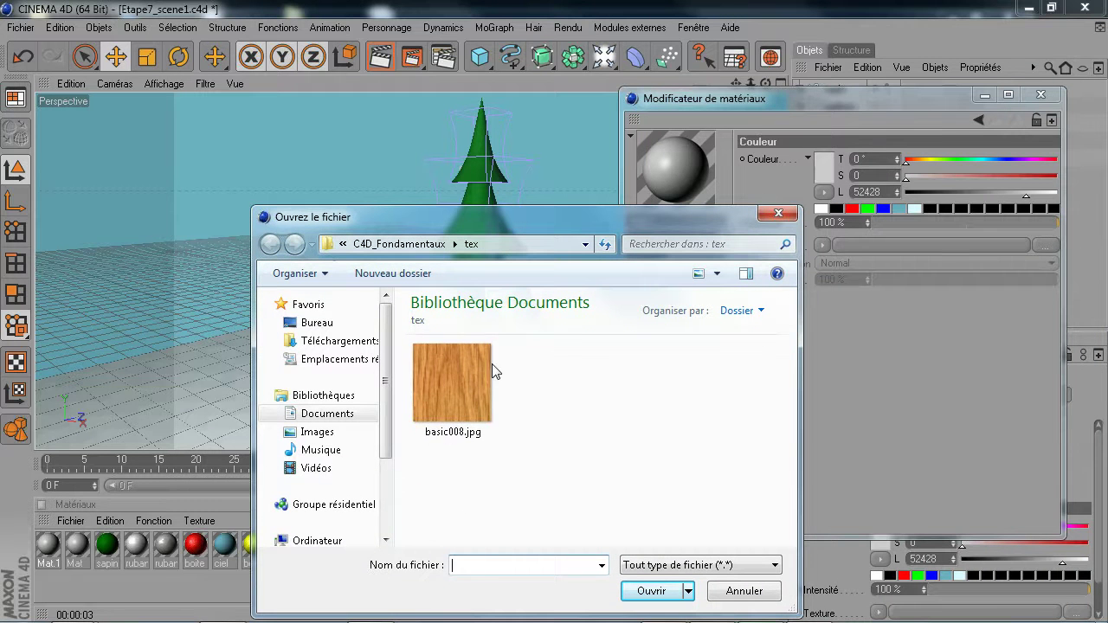
{"action": "left_click", "coordinate": [456, 372]}
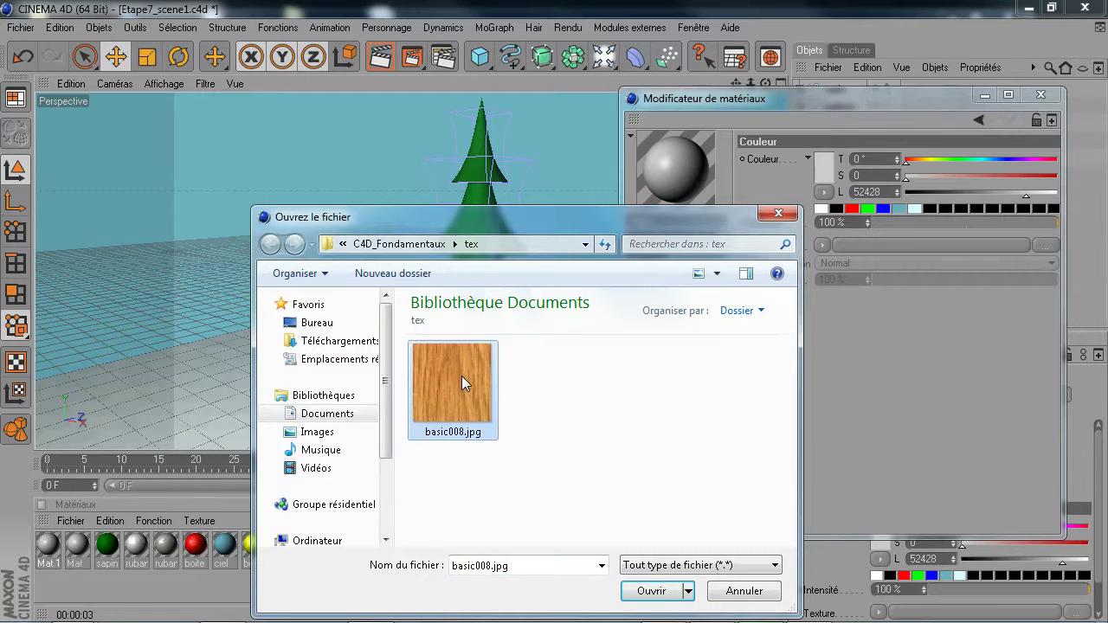
{"action": "left_click", "coordinate": [651, 592]}
{"action": "left_click", "coordinate": [622, 378]}
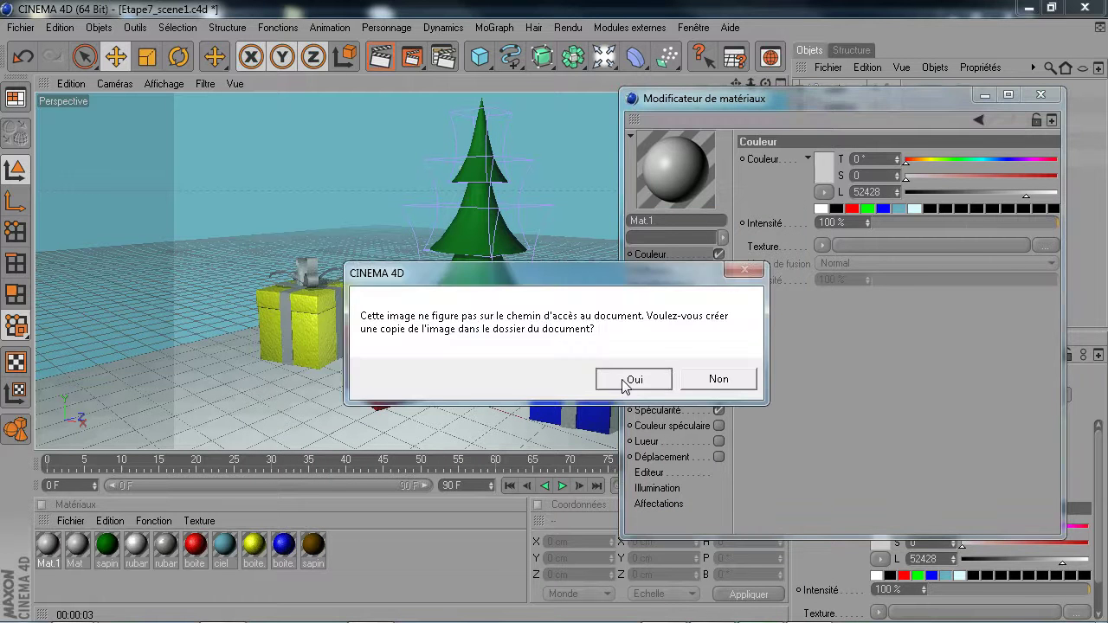
Enlarge the material preview in the editor to Très grande taille
{"action": "left_click_drag", "start_coordinate": [760, 100], "coordinate": [733, 48]}
{"action": "right_click", "coordinate": [662, 109]}
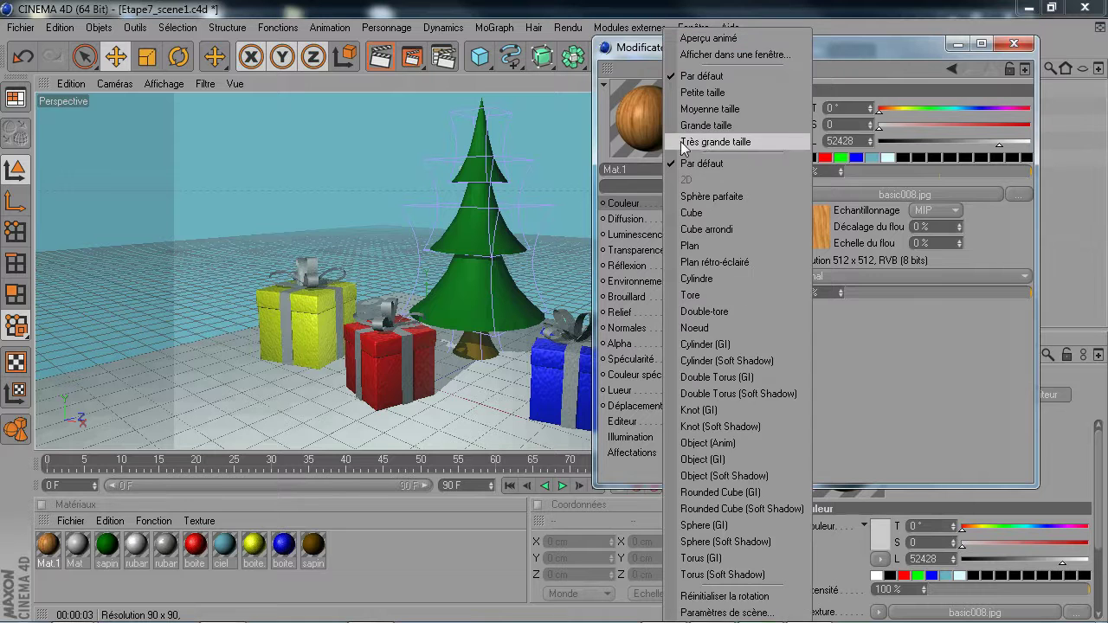
{"action": "left_click", "coordinate": [699, 142]}
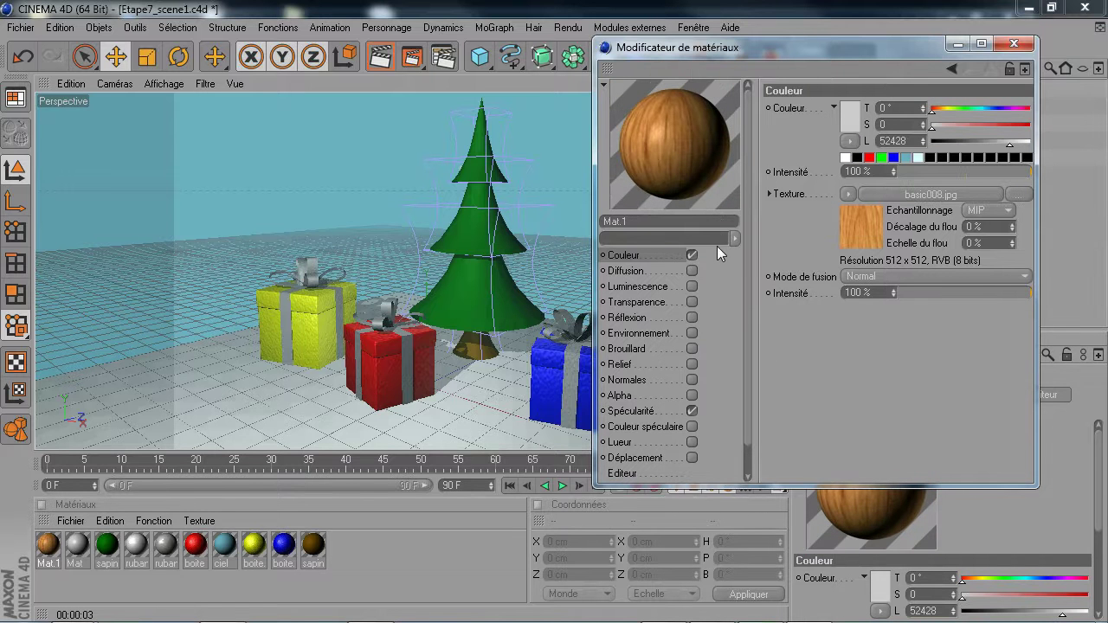
Enable the material's Réflexion at 11 % intensity and set the Spécularité width (Largeur) to 67 %
{"action": "left_click", "coordinate": [694, 318]}
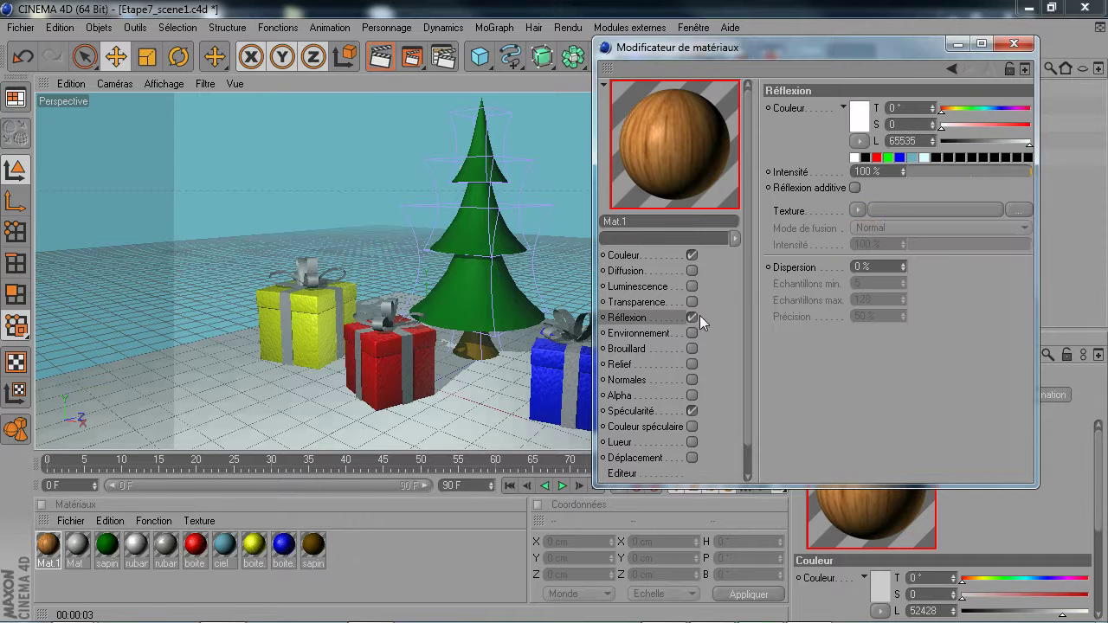
{"action": "left_click", "coordinate": [919, 171]}
{"action": "left_click", "coordinate": [922, 168]}
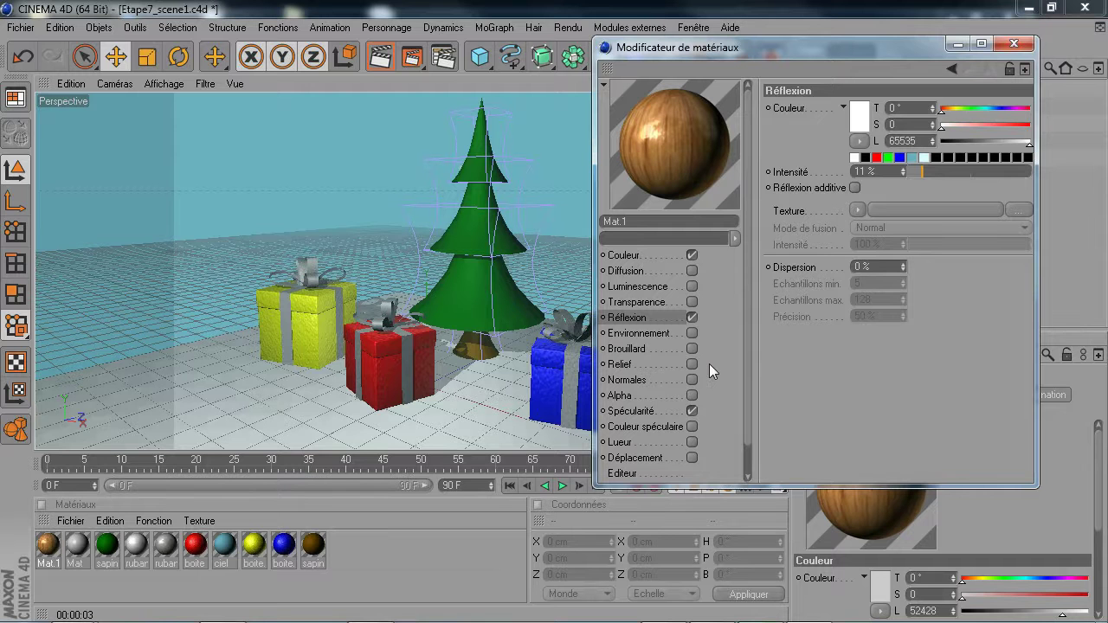
{"action": "left_click", "coordinate": [671, 411]}
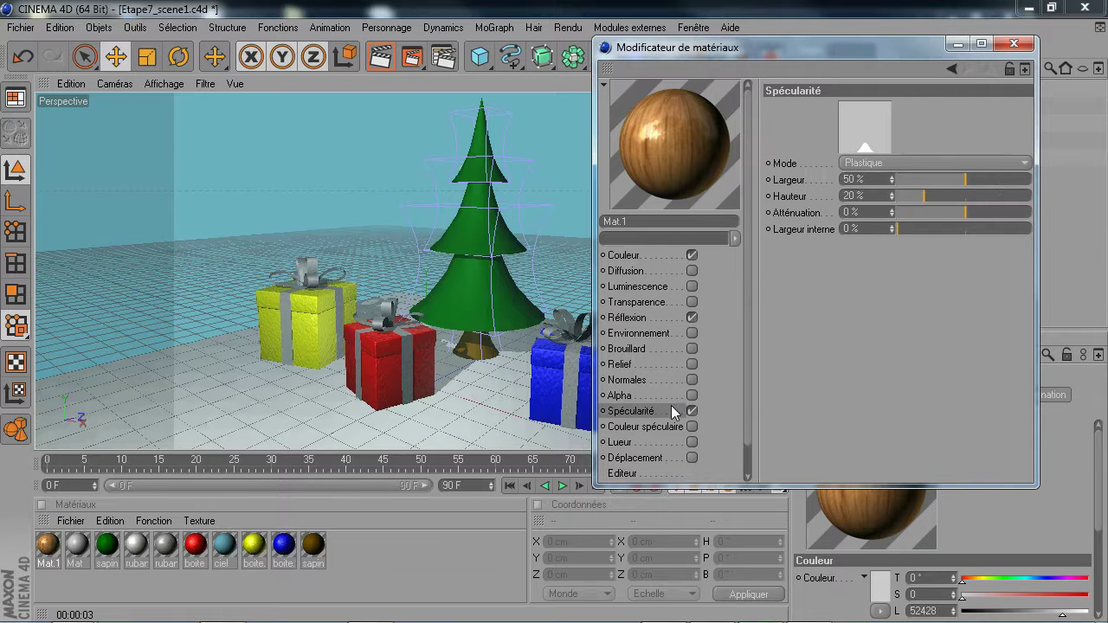
{"action": "left_click", "coordinate": [987, 180]}
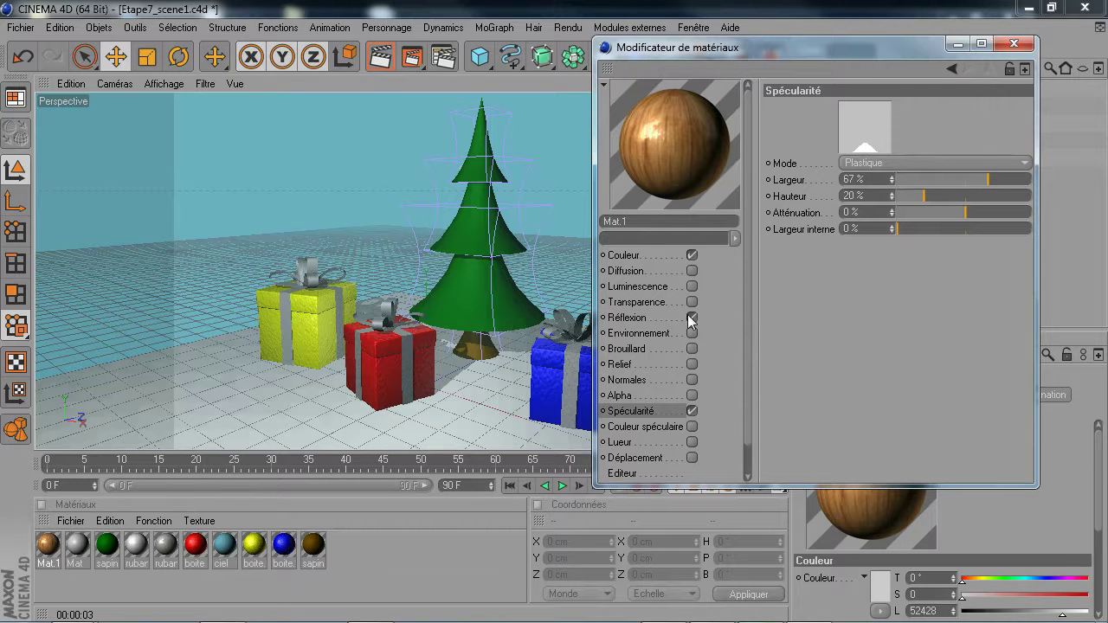
Set the material's base colour to brown (T 37°, S 55296, L 32256) and the wood texture's mix intensity to 74 %
{"action": "left_click", "coordinate": [654, 255]}
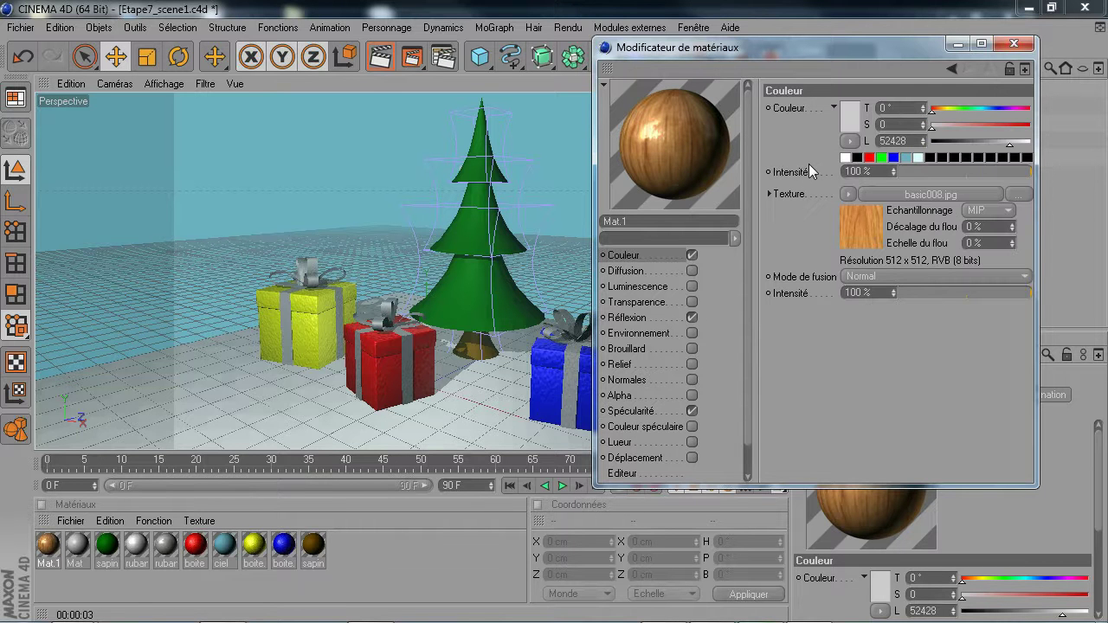
{"action": "left_click", "coordinate": [943, 109]}
{"action": "left_click", "coordinate": [1013, 125]}
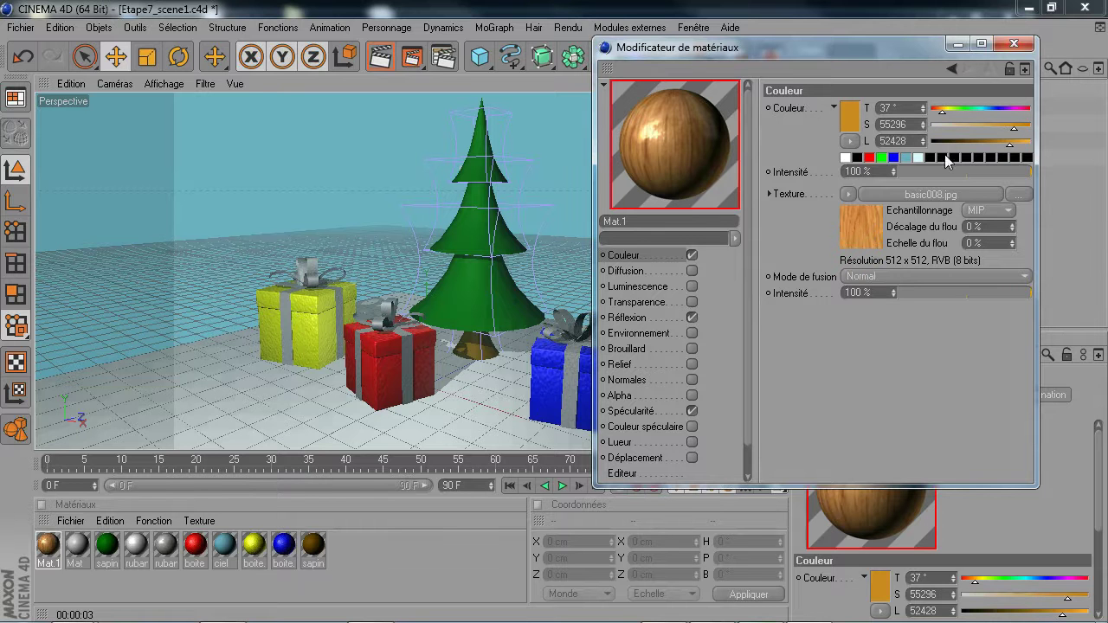
{"action": "left_click", "coordinate": [980, 141]}
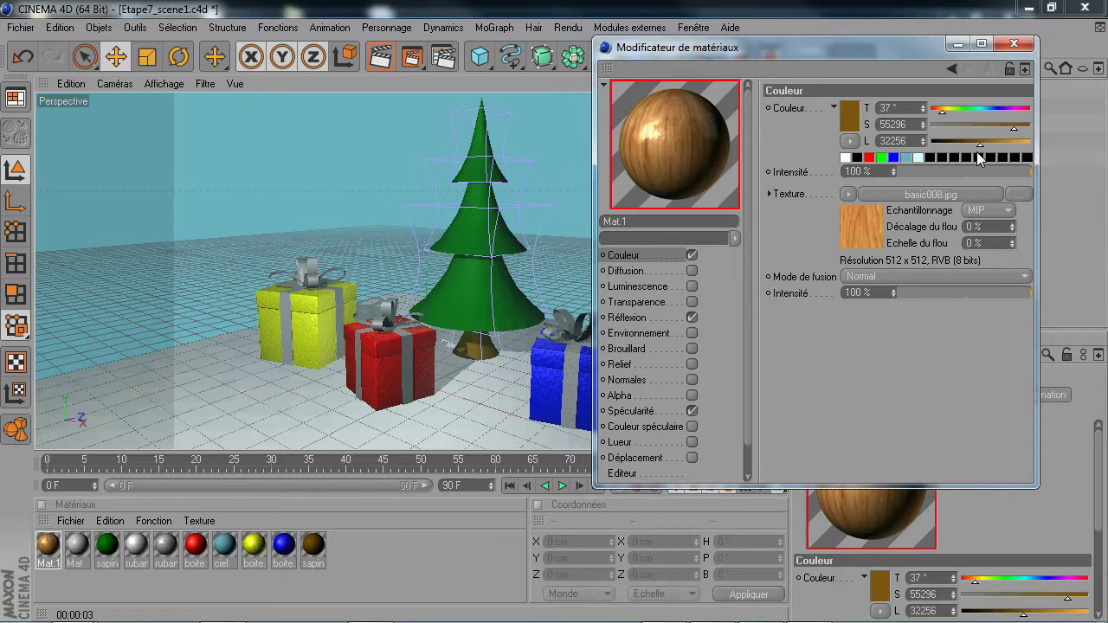
{"action": "left_click", "coordinate": [1013, 293]}
{"action": "left_click", "coordinate": [1003, 293]}
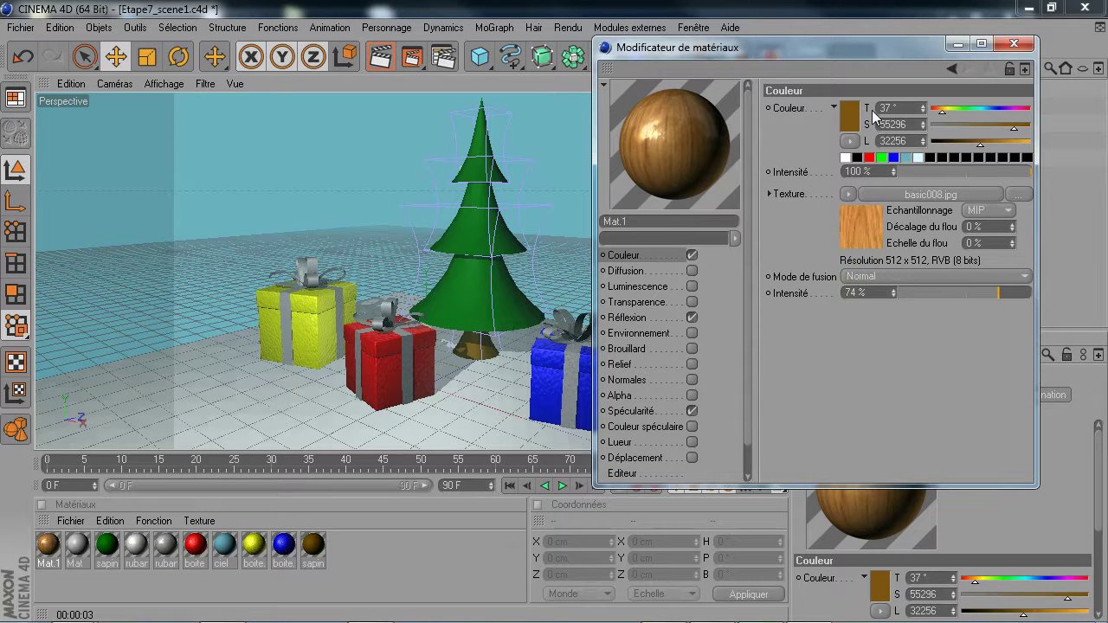
Copy the wood texture channel from Couleur and paste it as the texture of the Réflexion channel
{"action": "left_click", "coordinate": [848, 194]}
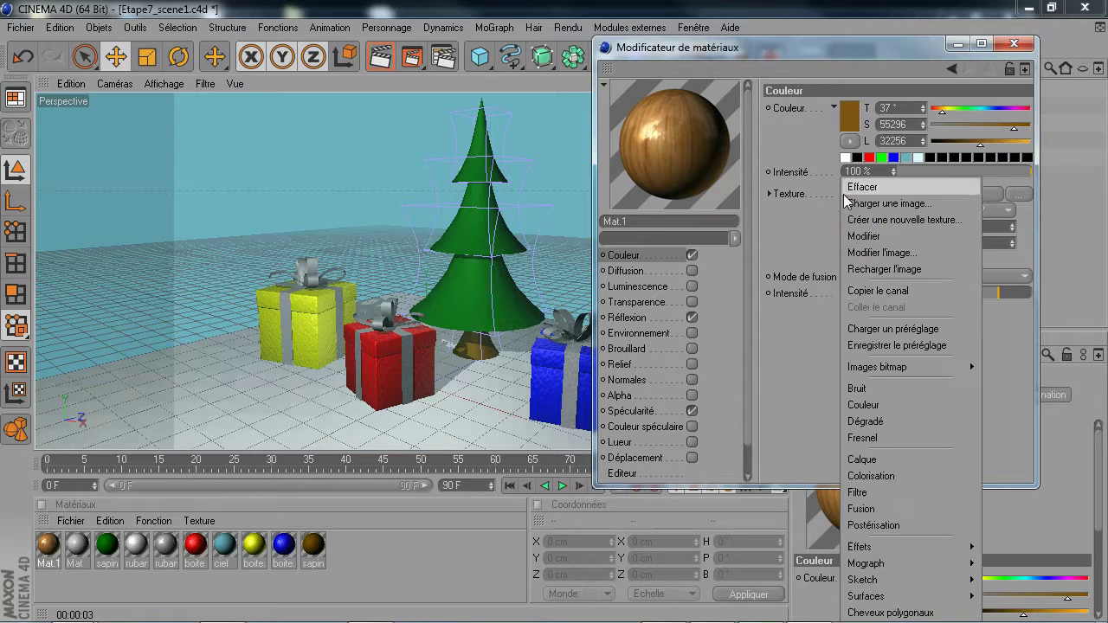
{"action": "left_click", "coordinate": [870, 289]}
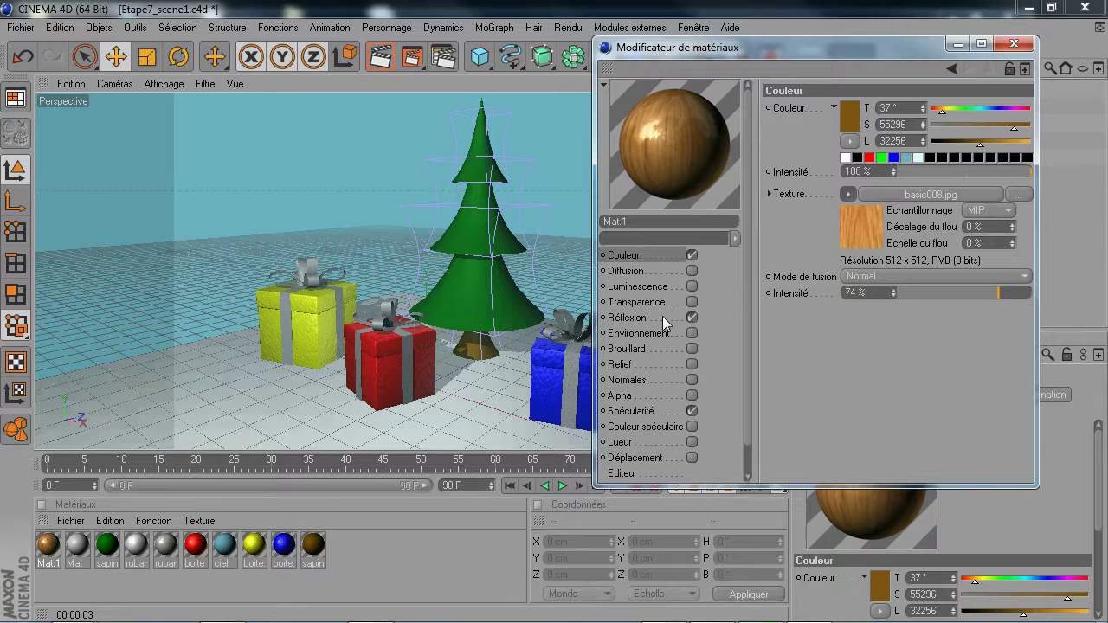
{"action": "left_click", "coordinate": [641, 318]}
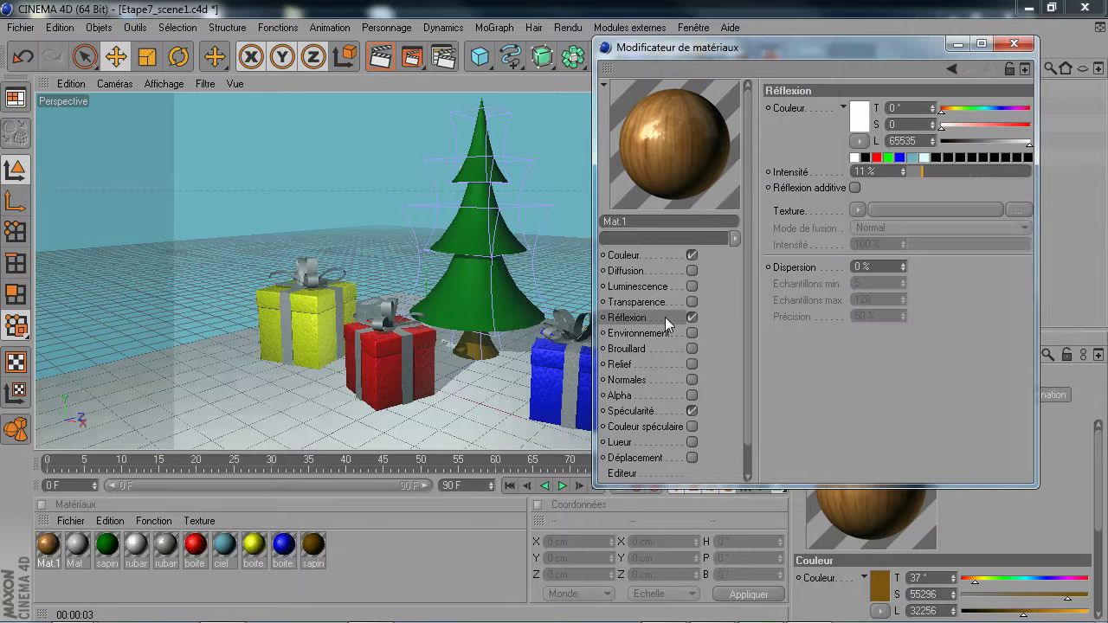
{"action": "left_click", "coordinate": [855, 210]}
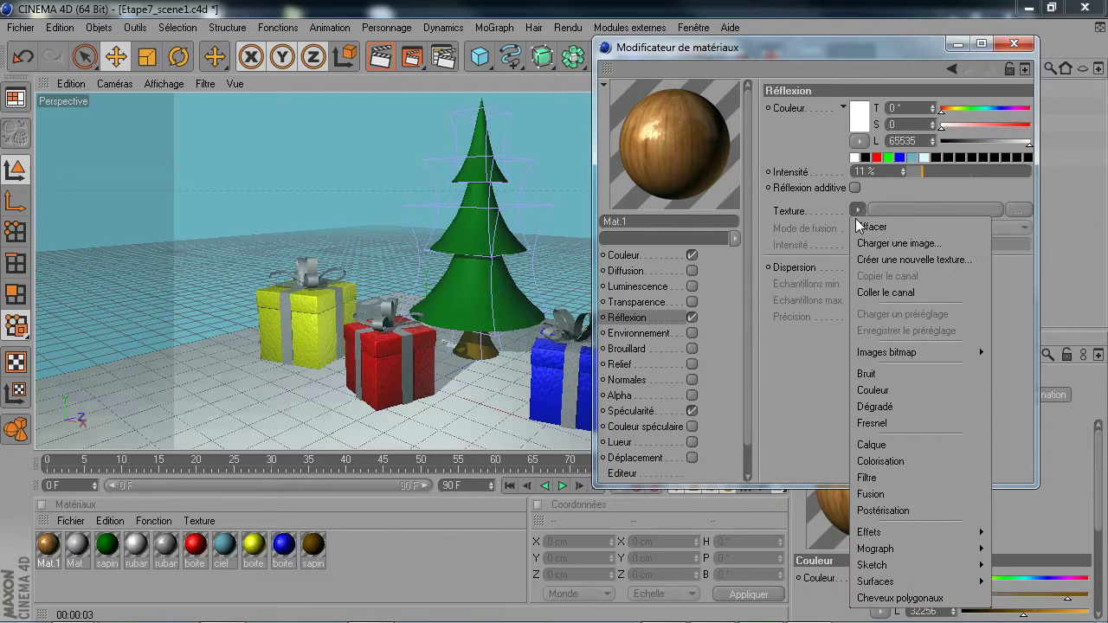
{"action": "left_click", "coordinate": [873, 287]}
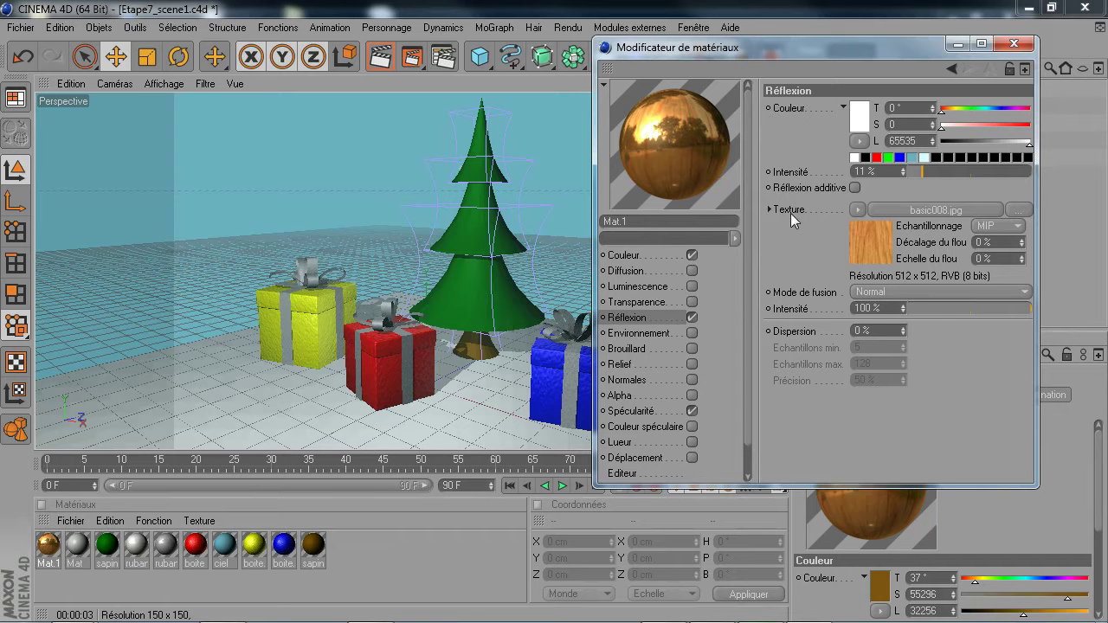
Set the reflection texture's mix intensity to 9 % and the overall Réflexion intensity to 8 %
{"action": "left_click_drag", "start_coordinate": [933, 311], "coordinate": [915, 307]}
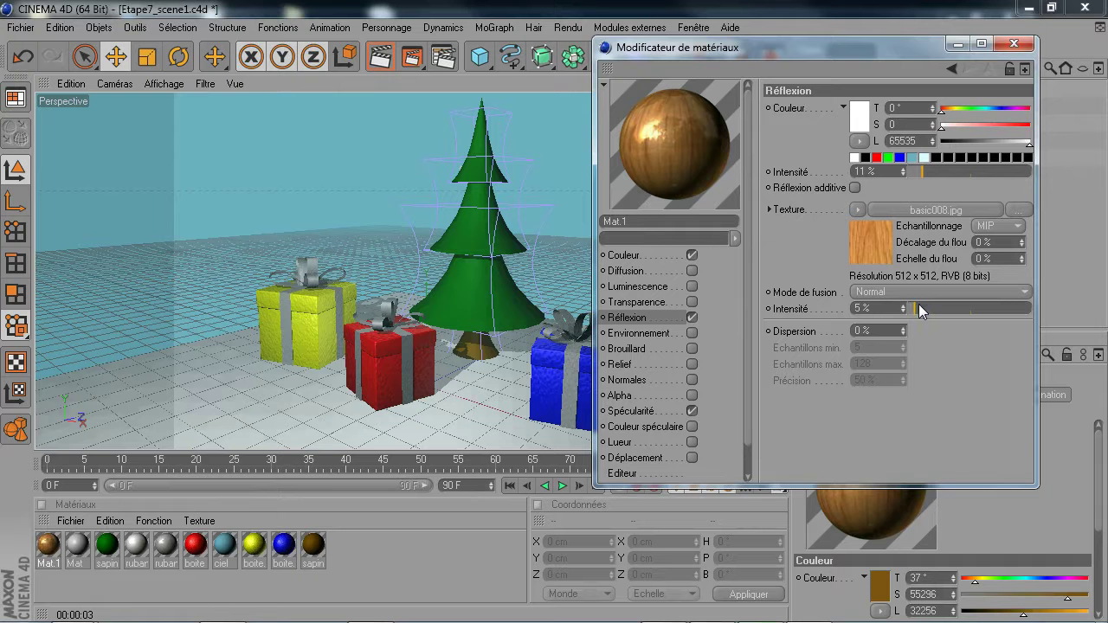
{"action": "left_click", "coordinate": [920, 310]}
{"action": "left_click", "coordinate": [917, 169]}
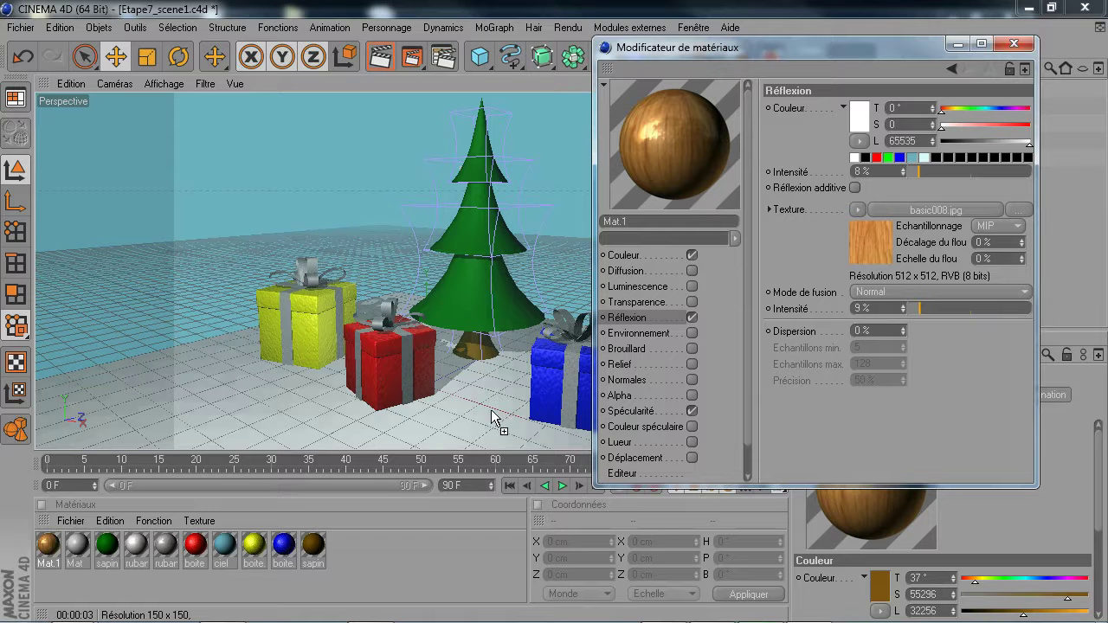
Apply the wood material to the floor, render the perspective view to check it, and close the material editor
{"action": "left_click_drag", "start_coordinate": [504, 404], "coordinate": [504, 405]}
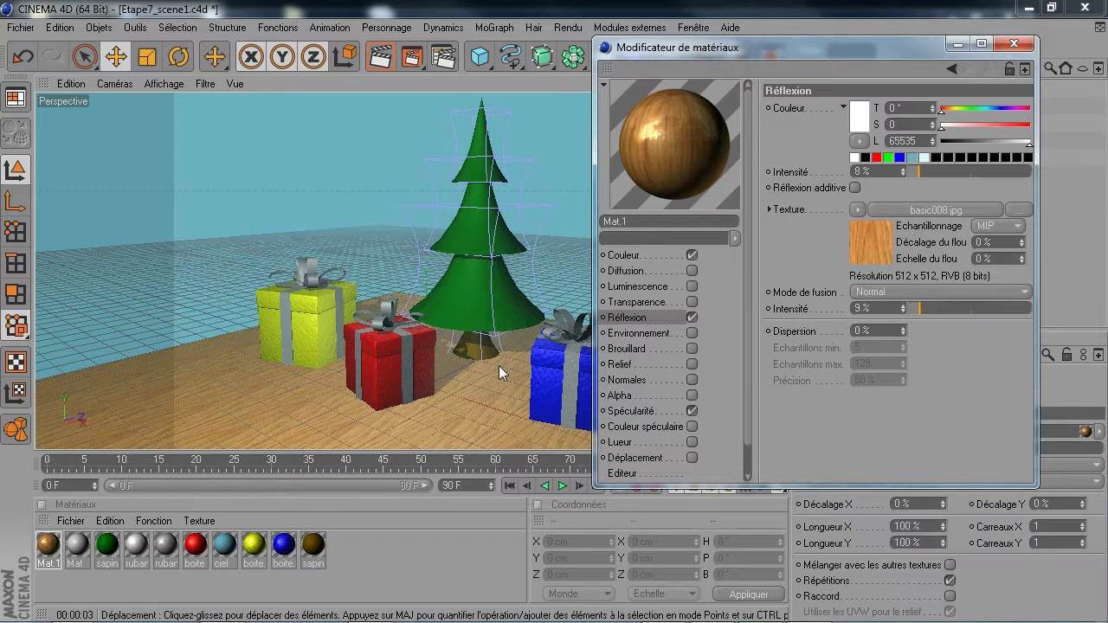
{"action": "middle_click_drag", "start_coordinate": [504, 313], "coordinate": [490, 265], "text": "alt"}
{"action": "left_click_drag", "start_coordinate": [712, 42], "coordinate": [788, 52]}
{"action": "left_click", "coordinate": [383, 58]}
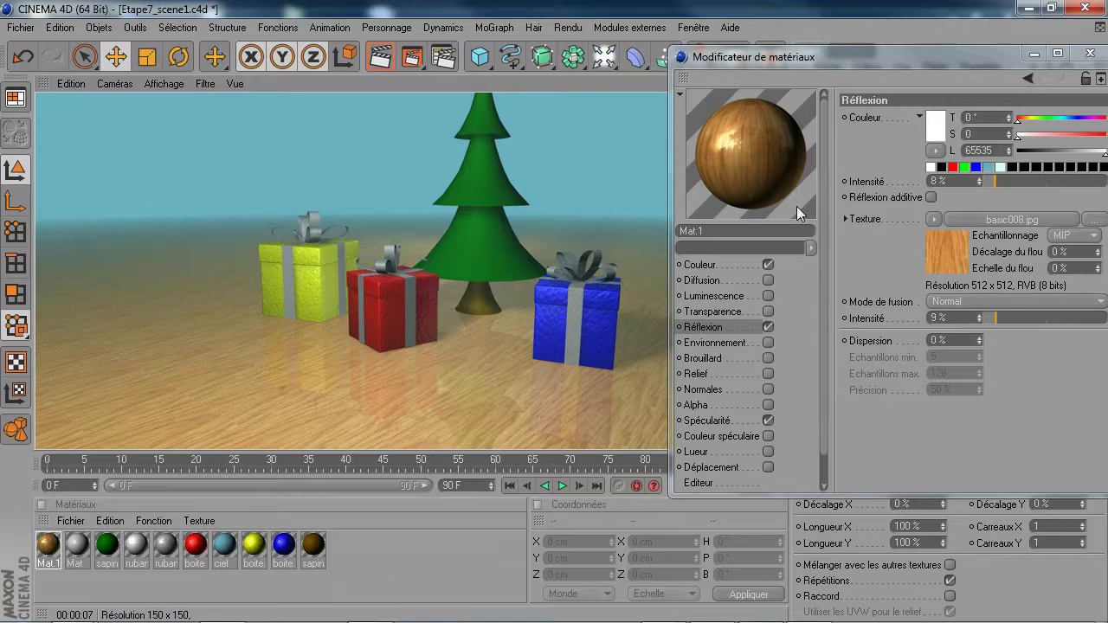
{"action": "left_click_drag", "start_coordinate": [933, 72], "coordinate": [849, 87]}
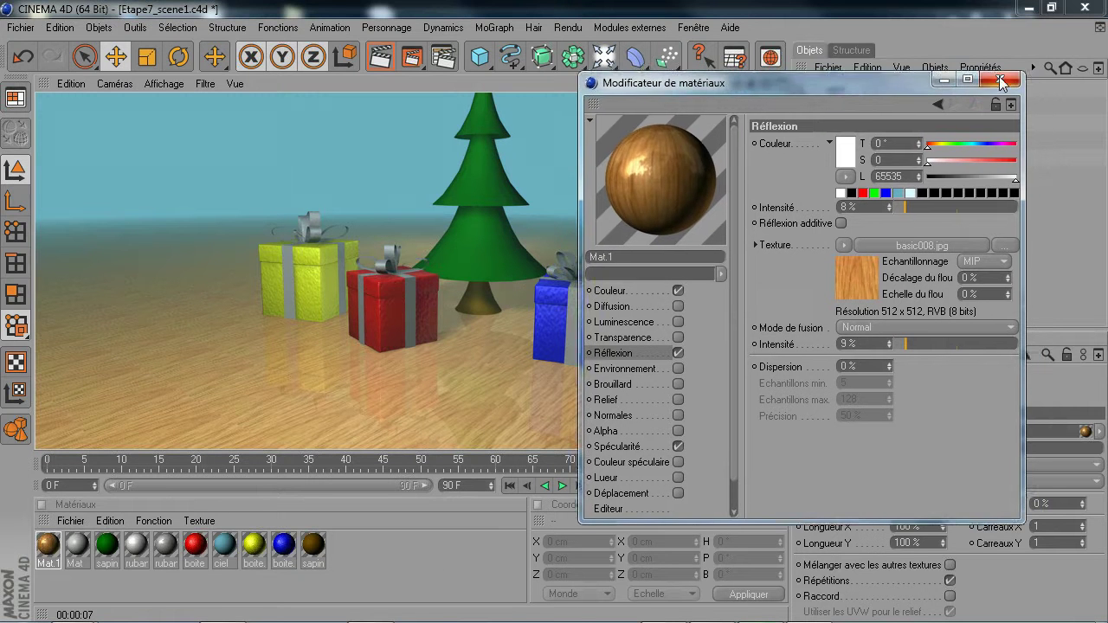
{"action": "left_click", "coordinate": [1001, 84]}
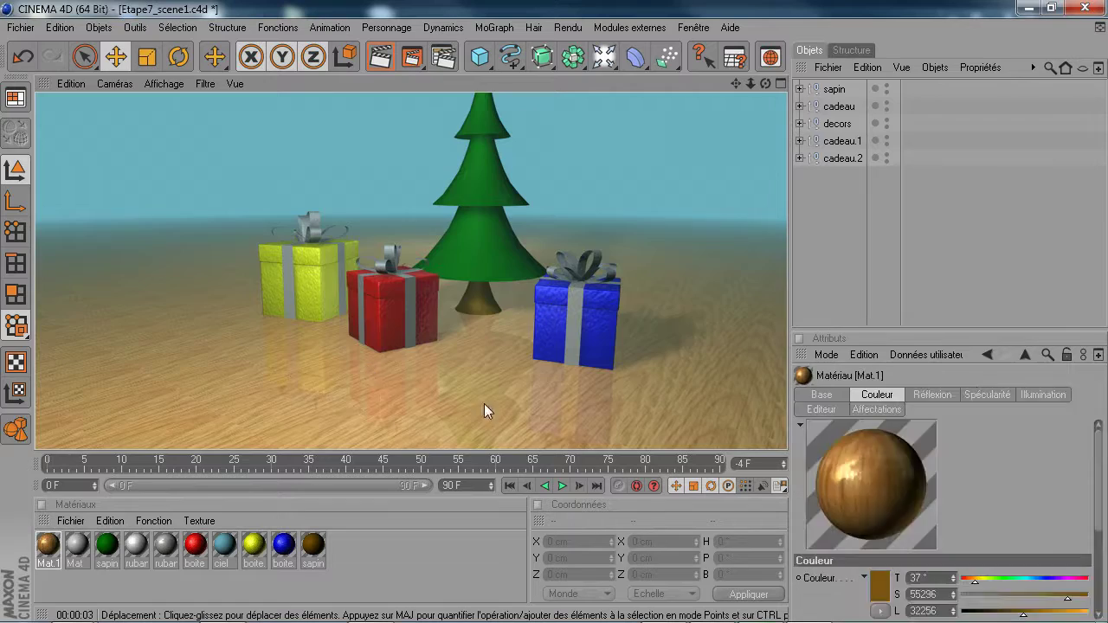
Add a cube, raise it to about 518 cm in Y and thin it to about 76 cm in Z
{"action": "left_click", "coordinate": [475, 367]}
{"action": "left_click_drag", "start_coordinate": [476, 367], "coordinate": [359, 375], "text": "alt"}
{"action": "left_click_drag", "start_coordinate": [427, 333], "coordinate": [336, 345], "text": "alt"}
{"action": "left_click_drag", "start_coordinate": [428, 335], "coordinate": [450, 367], "text": "alt"}
{"action": "left_click", "coordinate": [480, 57]}
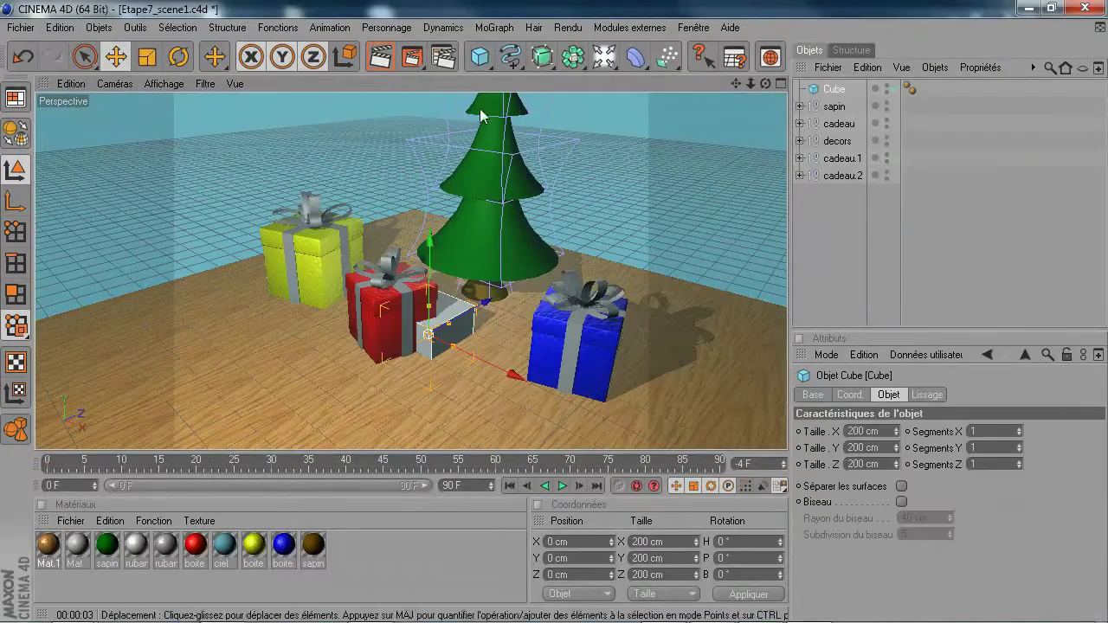
{"action": "left_click_drag", "start_coordinate": [429, 334], "coordinate": [440, 167]}
Scale the cube up to about 923 cm in X and Y and about 351 cm in Z
{"action": "left_click", "coordinate": [147, 56]}
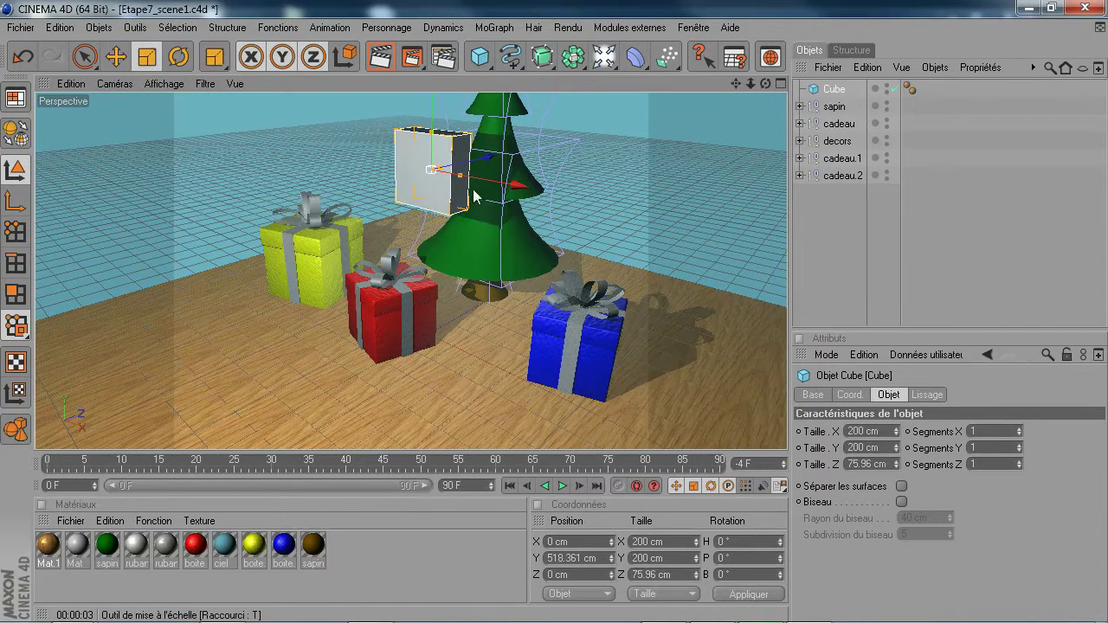
{"action": "left_click_drag", "start_coordinate": [459, 199], "coordinate": [753, 199]}
{"action": "scroll", "coordinate": [396, 215], "scroll_direction": "down", "scroll_amount": 6}
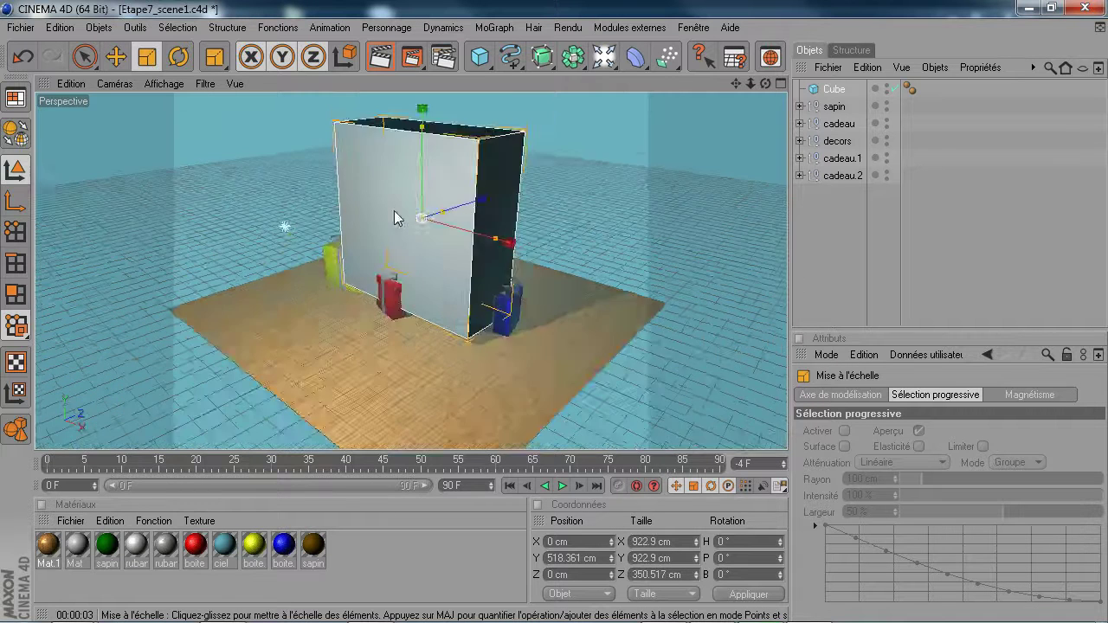
Form a back wall from the cube, about 2261 cm wide and 69 cm thick, behind the tree at about Z 937 cm
{"action": "left_click_drag", "start_coordinate": [506, 264], "coordinate": [571, 289]}
{"action": "left_click_drag", "start_coordinate": [405, 307], "coordinate": [399, 310], "text": "alt"}
{"action": "scroll", "coordinate": [399, 310], "scroll_direction": "up", "scroll_amount": 5}
{"action": "left_click_drag", "start_coordinate": [456, 213], "coordinate": [615, 166]}
{"action": "left_click", "coordinate": [116, 57]}
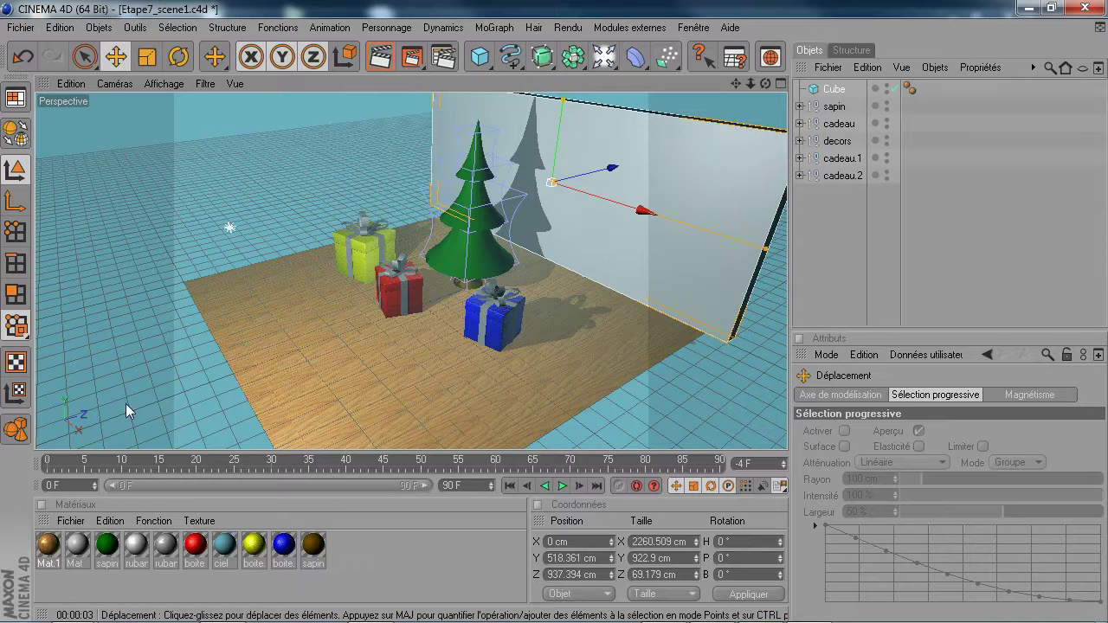
Increase the back wall's height to about 1051 cm so its base reaches the wooden floor
{"action": "mouse_move", "coordinate": [426, 336]}
{"action": "left_mouse_down", "text": "alt"}
{"action": "mouse_move", "coordinate": [381, 340]}
{"action": "mouse_move", "coordinate": [407, 329]}
{"action": "left_mouse_up", "text": "alt"}
{"action": "left_click_drag", "start_coordinate": [191, 165], "coordinate": [138, 169], "text": "alt"}
{"action": "left_click_drag", "start_coordinate": [727, 117], "coordinate": [269, 243], "text": "alt"}
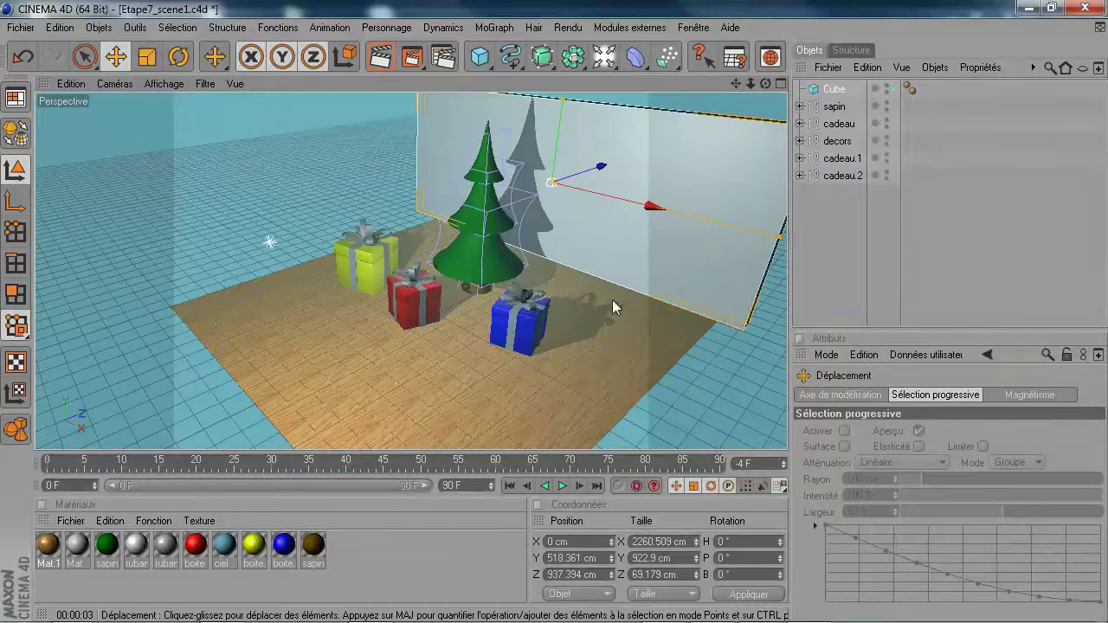
{"action": "mouse_move", "coordinate": [561, 107]}
{"action": "left_mouse_down"}
{"action": "mouse_move", "coordinate": [560, 96]}
{"action": "mouse_move", "coordinate": [561, 113]}
{"action": "left_mouse_up"}
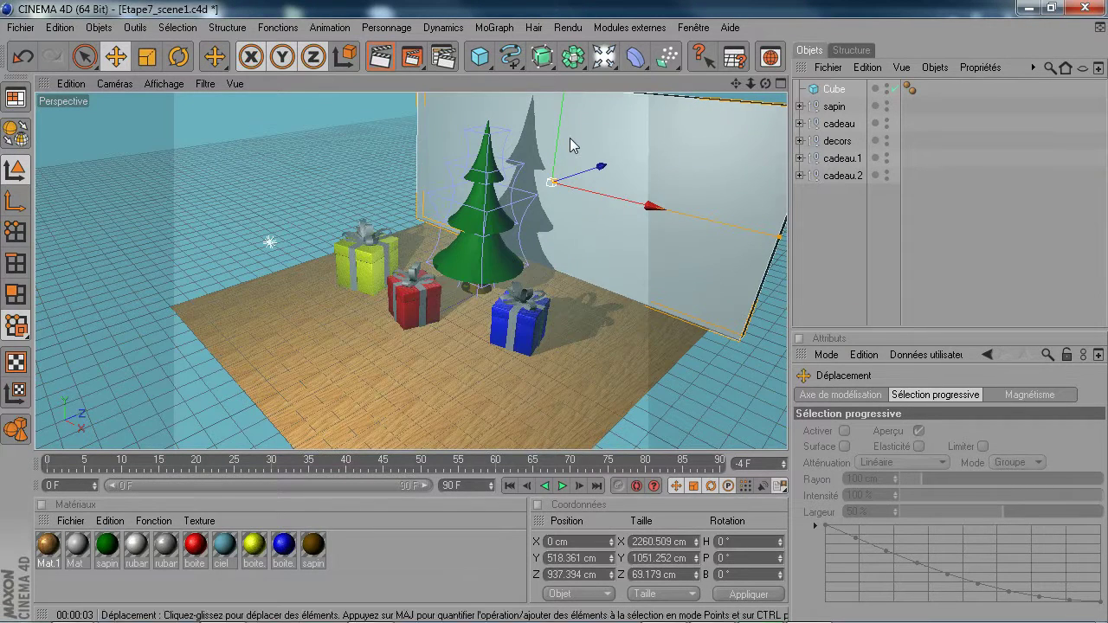
Duplicate the back wall twice and rotate the first copy to a heading of -90°
{"action": "left_click_drag", "start_coordinate": [626, 350], "coordinate": [610, 346], "text": "alt"}
{"action": "left_click_drag", "start_coordinate": [260, 237], "coordinate": [353, 337], "text": "alt"}
{"action": "left_click_drag", "start_coordinate": [834, 89], "coordinate": [814, 247], "text": "ctrl"}
{"action": "left_click", "coordinate": [822, 192], "text": "shift"}
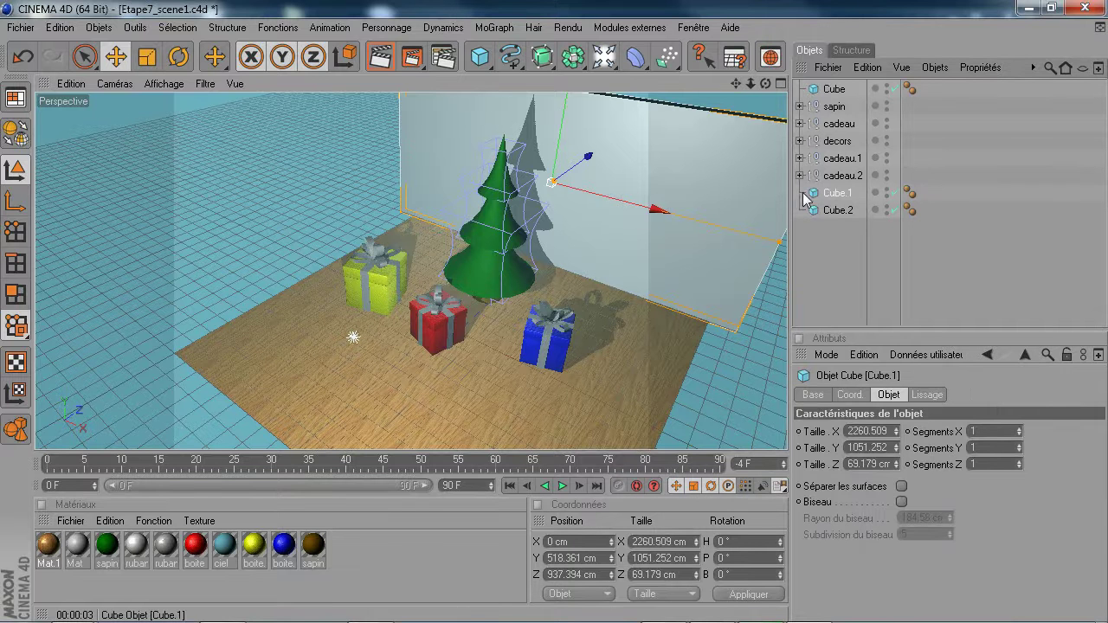
{"action": "left_click", "coordinate": [178, 56]}
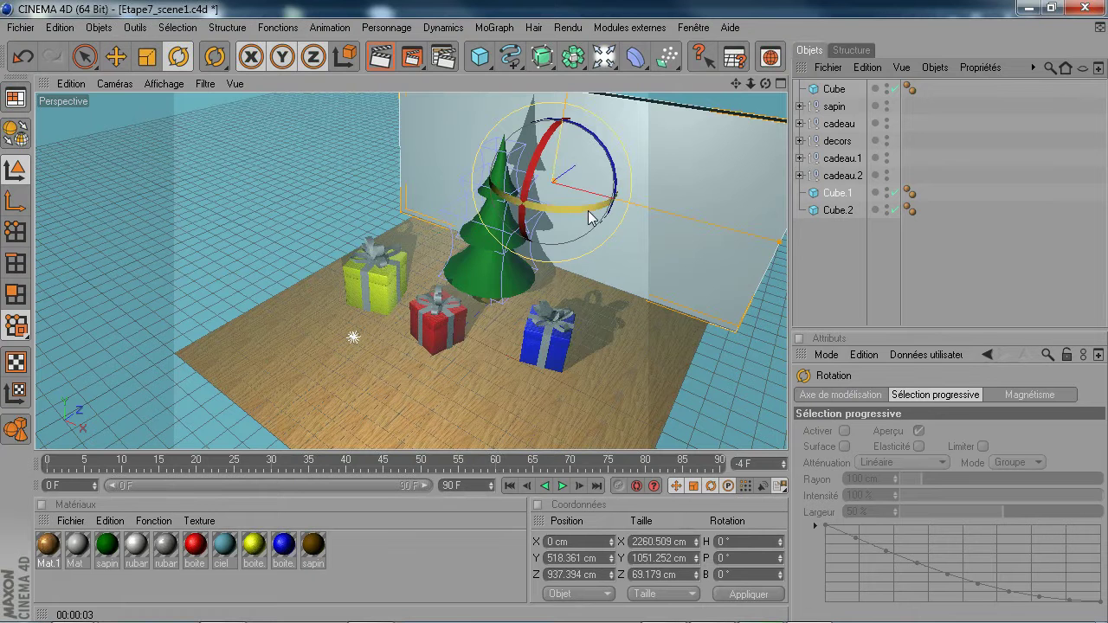
{"action": "left_click_drag", "start_coordinate": [589, 216], "coordinate": [407, 197]}
Move the rotated wall to about X -1096 cm and Z -159 cm so it meets the back wall's left end
{"action": "key", "text": "e"}
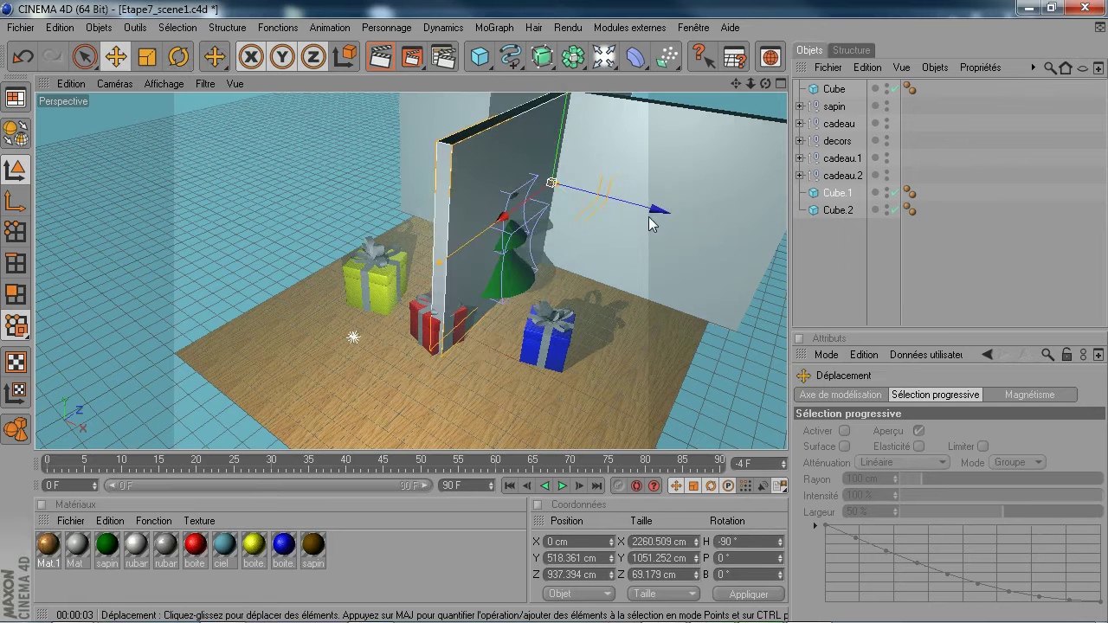
{"action": "middle_click", "coordinate": [581, 207]}
{"action": "middle_click", "coordinate": [554, 201]}
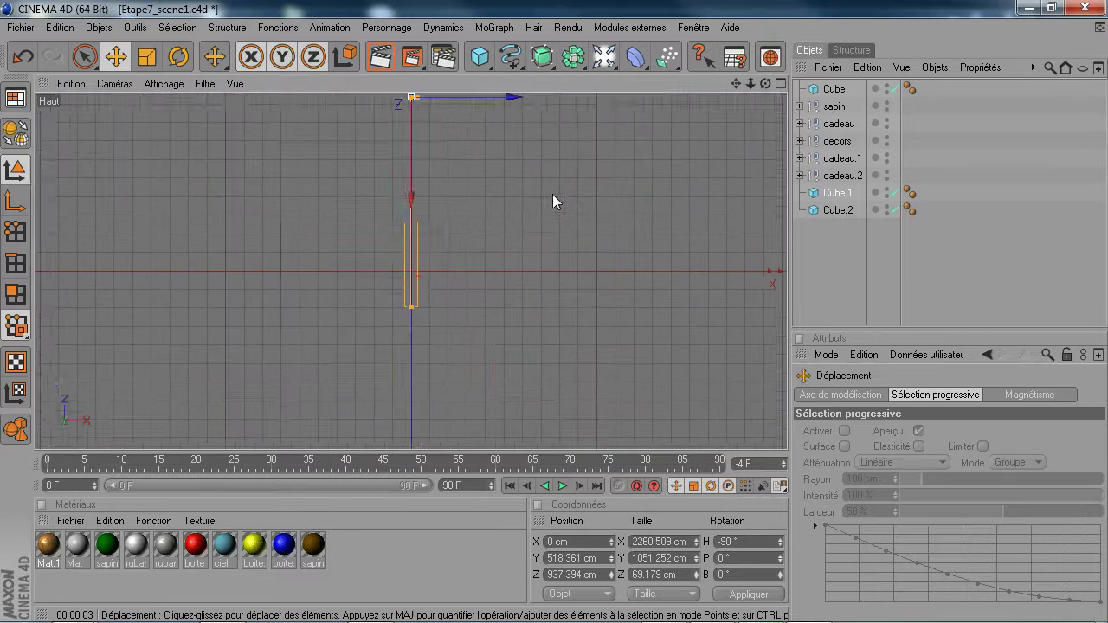
{"action": "middle_click_drag", "start_coordinate": [435, 178], "coordinate": [479, 299]}
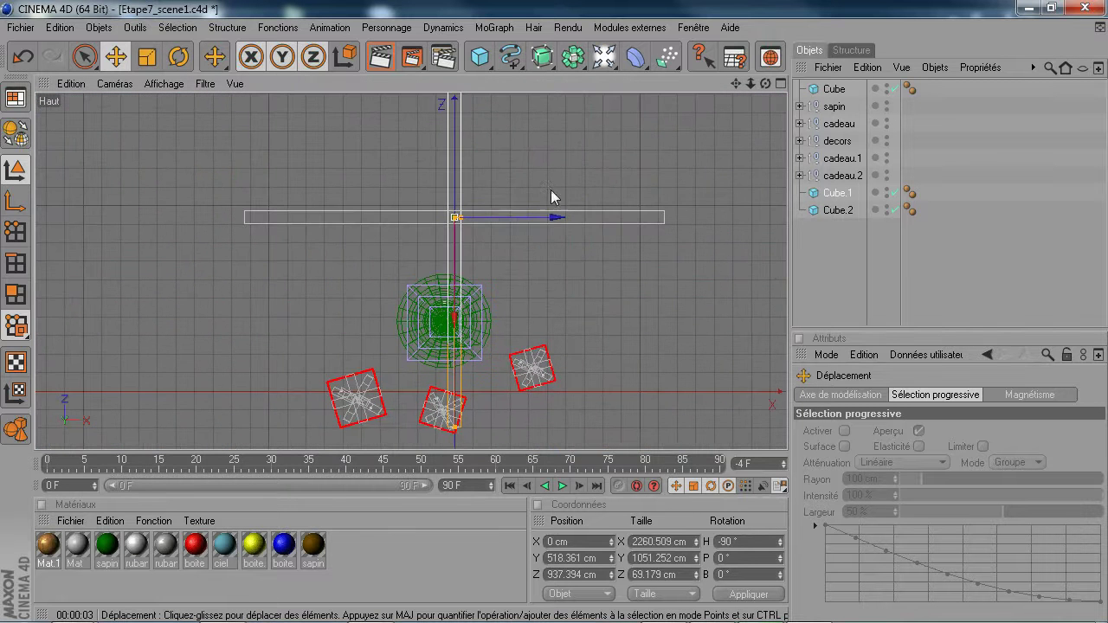
{"action": "left_click_drag", "start_coordinate": [554, 217], "coordinate": [353, 217]}
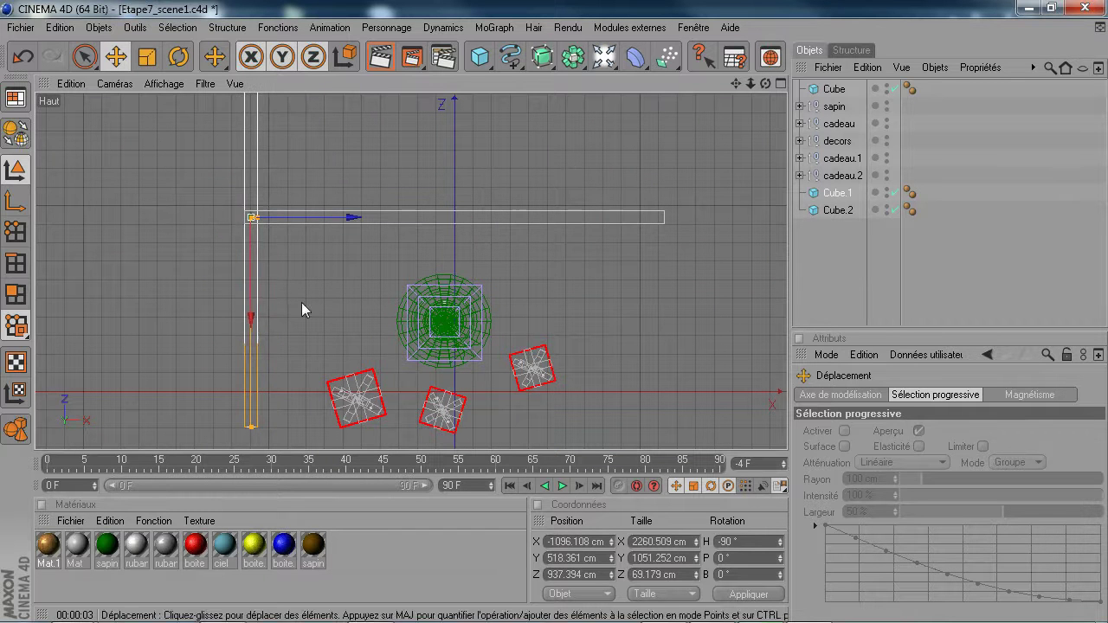
{"action": "left_click_drag", "start_coordinate": [250, 310], "coordinate": [249, 516]}
{"action": "scroll", "coordinate": [381, 273], "scroll_direction": "down", "scroll_amount": 2}
{"action": "scroll", "coordinate": [407, 266], "scroll_direction": "down", "scroll_amount": 1}
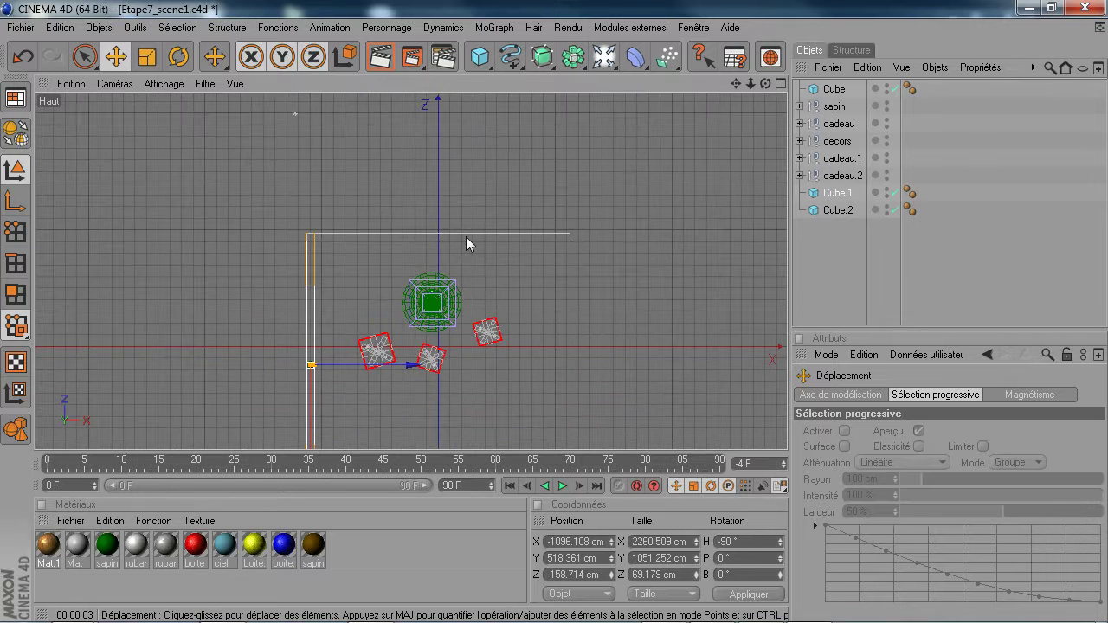
Rotate the second wall copy to a heading of 90°
{"action": "left_click", "coordinate": [466, 236]}
{"action": "left_click", "coordinate": [820, 212]}
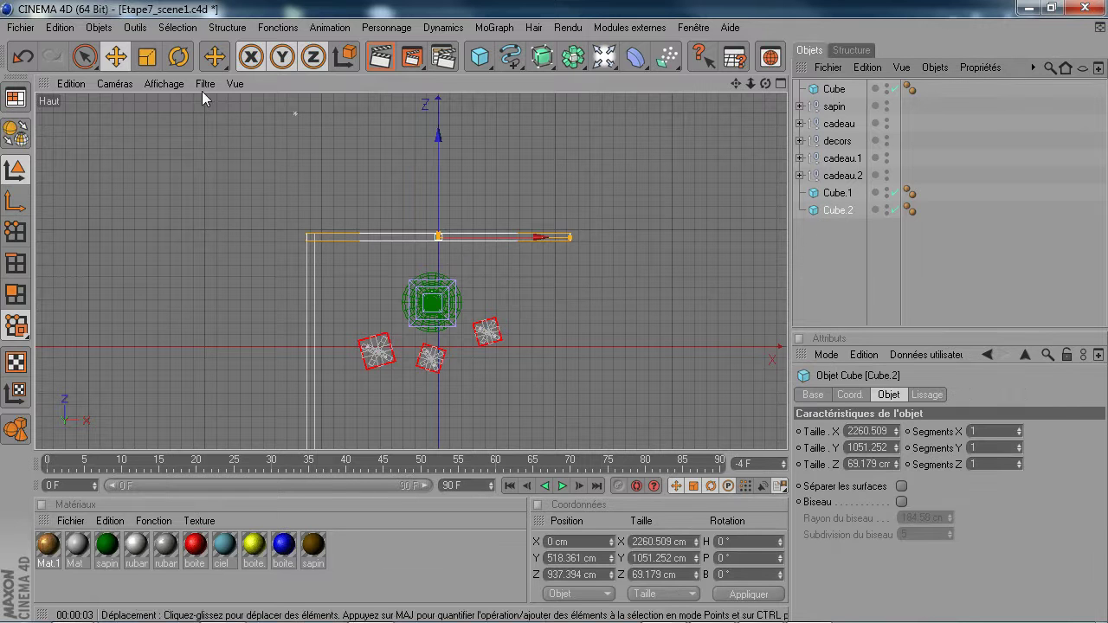
{"action": "left_click", "coordinate": [178, 56]}
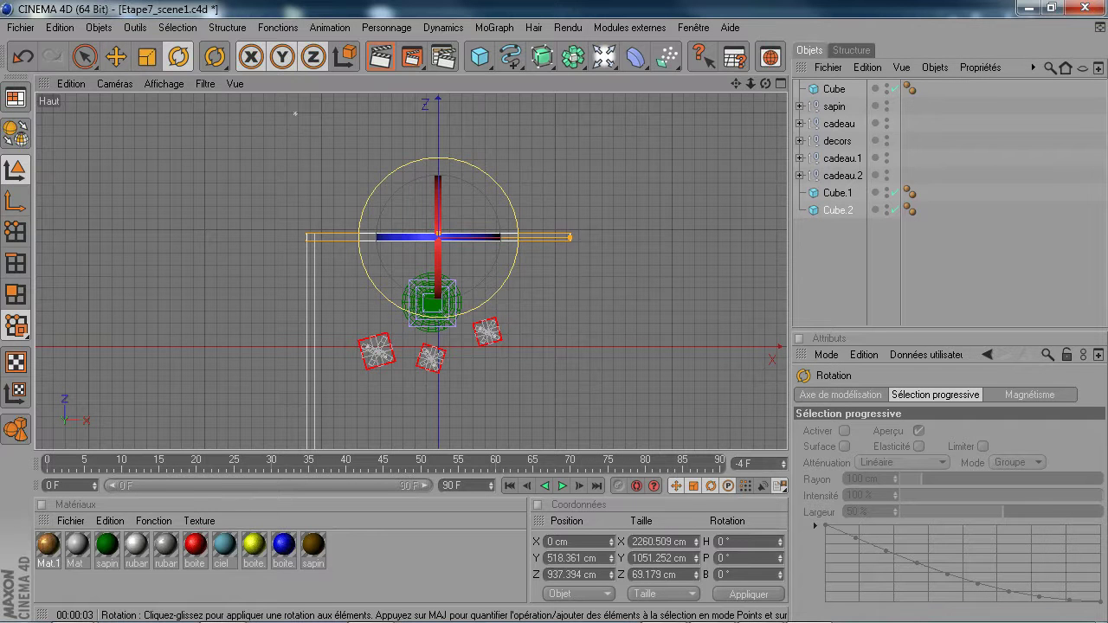
{"action": "middle_click", "coordinate": [555, 330]}
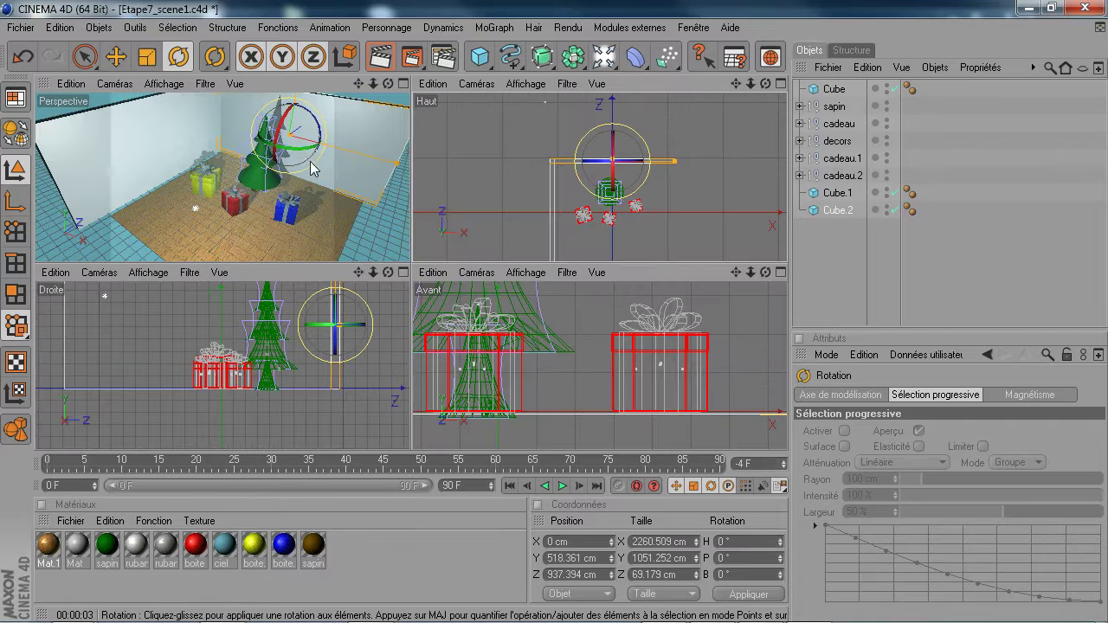
{"action": "left_click_drag", "start_coordinate": [301, 155], "coordinate": [463, 143], "text": "alt"}
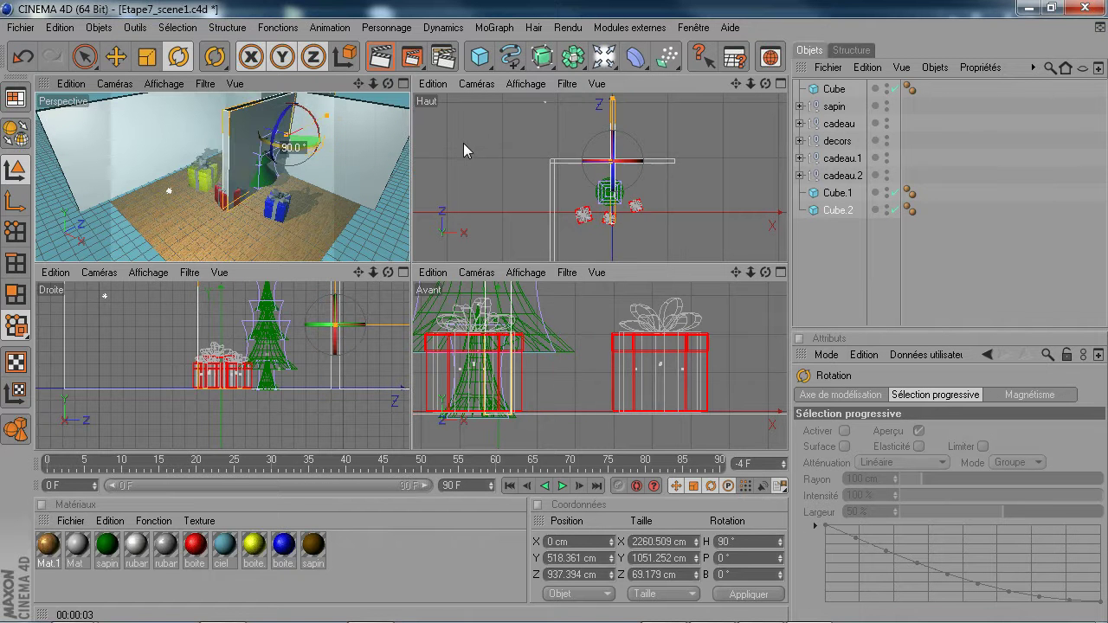
Move the second wall copy to about X 1098 cm and Z -161 cm, flush with the back wall's right end
{"action": "middle_click", "coordinate": [534, 147]}
{"action": "left_click", "coordinate": [115, 57]}
{"action": "left_click_drag", "start_coordinate": [351, 239], "coordinate": [476, 239]}
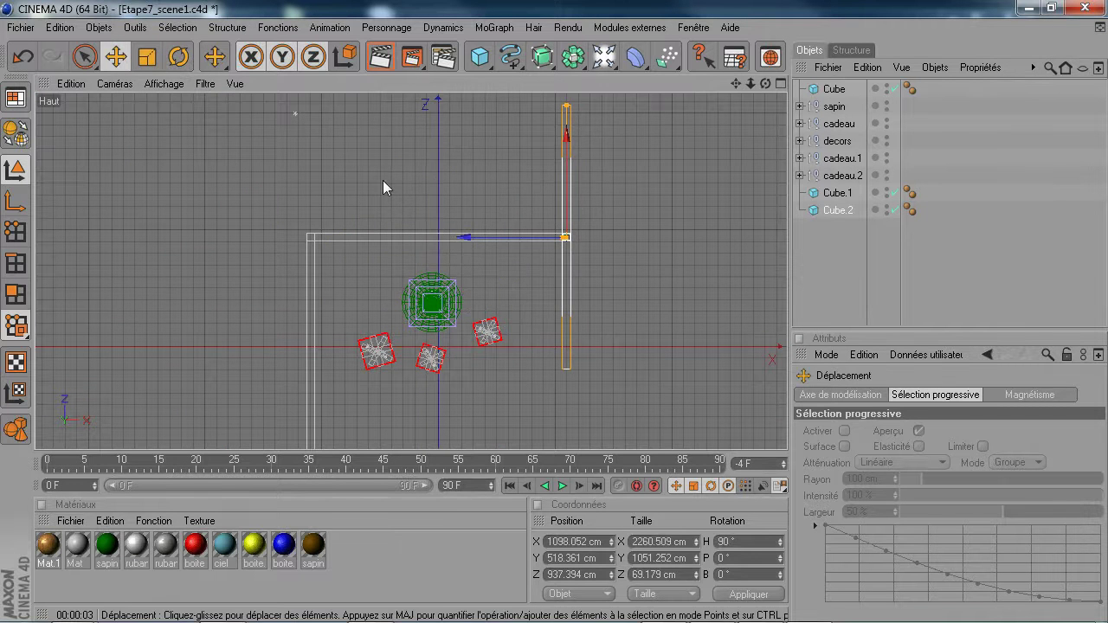
{"action": "left_click_drag", "start_coordinate": [567, 134], "coordinate": [567, 262]}
Inspect the room around the tree and delete the right side wall
{"action": "middle_click", "coordinate": [418, 95]}
{"action": "middle_click", "coordinate": [298, 146]}
{"action": "mouse_move", "coordinate": [382, 237]}
{"action": "left_mouse_down", "text": "alt"}
{"action": "mouse_move", "coordinate": [420, 203]}
{"action": "mouse_move", "coordinate": [399, 243]}
{"action": "left_mouse_up", "text": "alt"}
{"action": "middle_click_drag", "start_coordinate": [399, 242], "coordinate": [424, 163], "text": "alt"}
{"action": "scroll", "coordinate": [401, 265], "scroll_direction": "up", "scroll_amount": 5}
{"action": "left_click_drag", "start_coordinate": [403, 267], "coordinate": [466, 268], "text": "alt"}
{"action": "scroll", "coordinate": [401, 268], "scroll_direction": "down", "scroll_amount": 3}
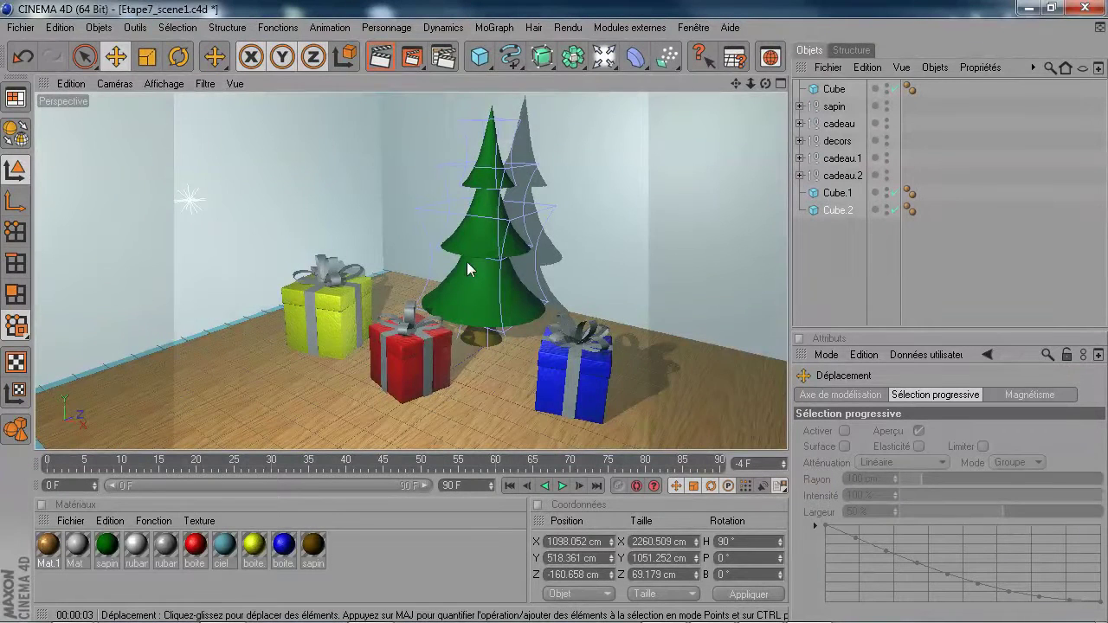
{"action": "scroll", "coordinate": [512, 268], "scroll_direction": "down", "scroll_amount": 3}
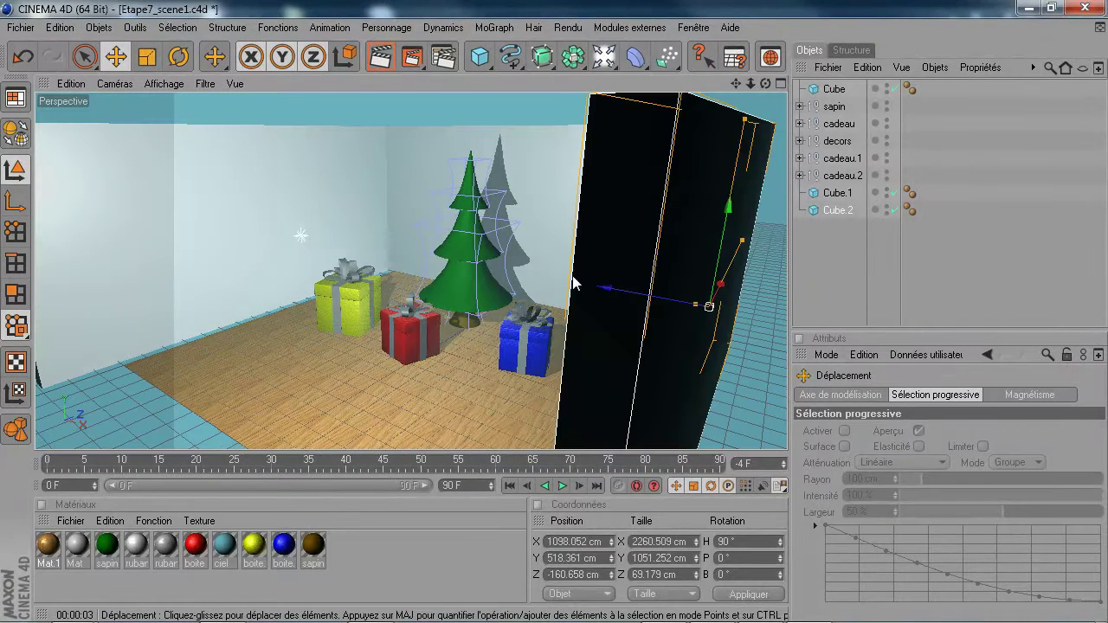
{"action": "key", "text": "Delete"}
{"action": "scroll", "coordinate": [559, 247], "scroll_direction": "up", "scroll_amount": 4}
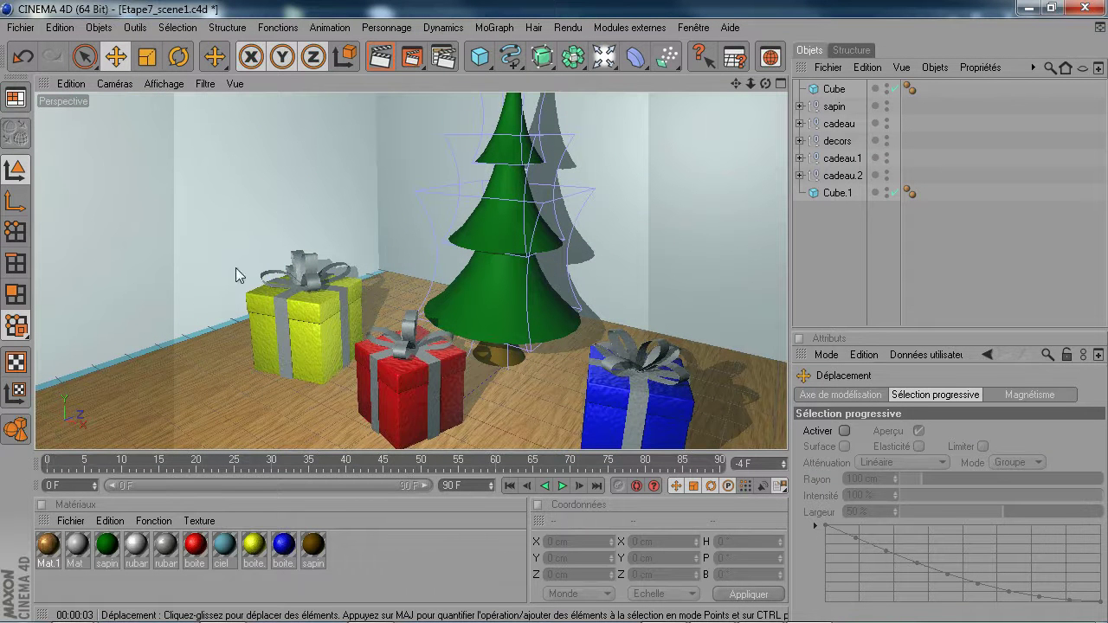
Rename the wood floor material as parquet and the plain grey material as Mur
{"action": "double_click", "coordinate": [63, 552]}
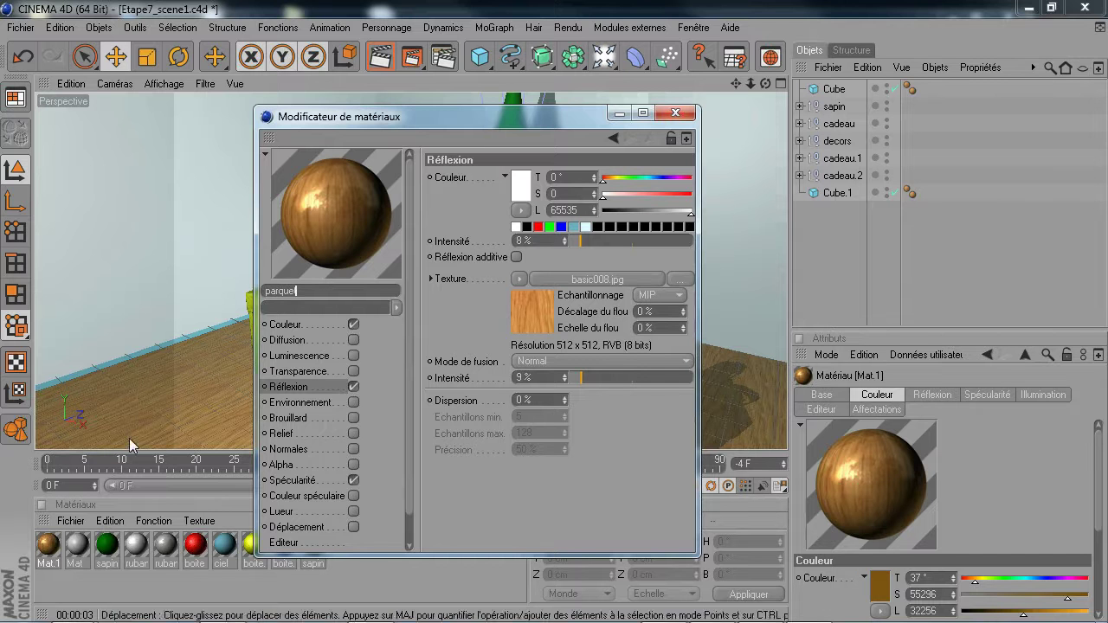
{"action": "left_click", "coordinate": [77, 554]}
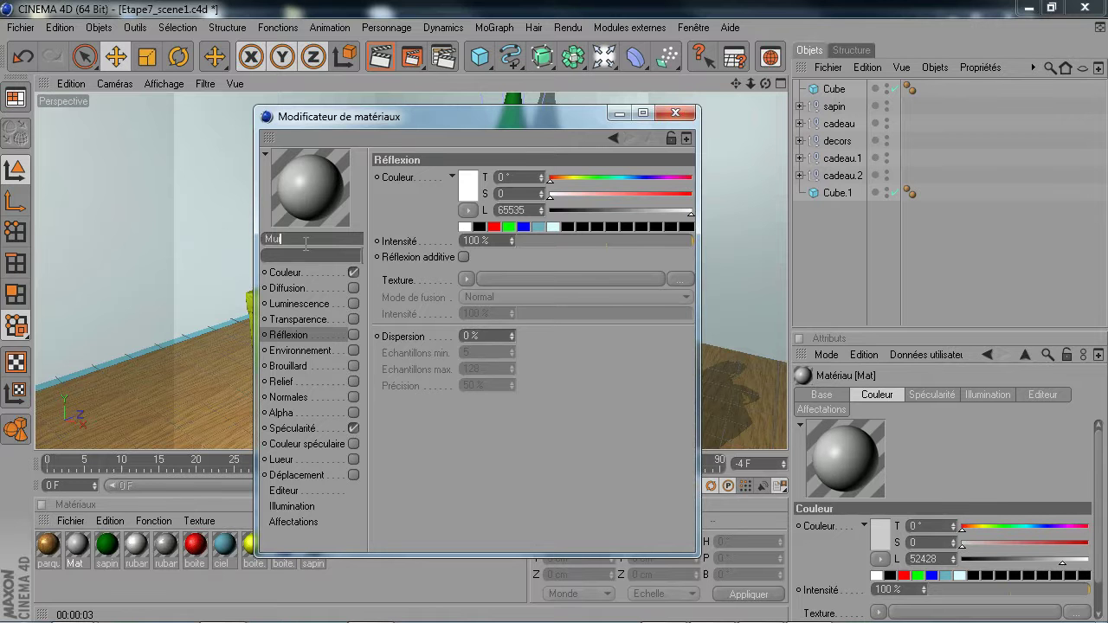
{"action": "left_click_drag", "start_coordinate": [302, 121], "coordinate": [797, 98]}
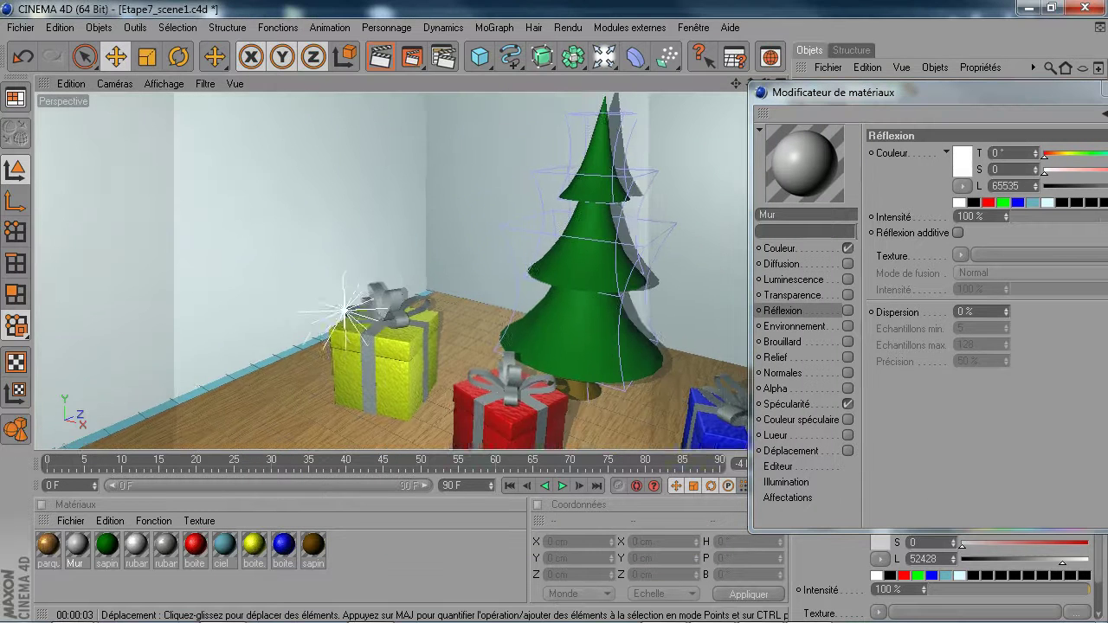
Give the Mur material a beige colour with hue 53° and saturation 21760, and enable its diffusion at 88%
{"action": "left_click_drag", "start_coordinate": [381, 251], "coordinate": [397, 257], "text": "alt"}
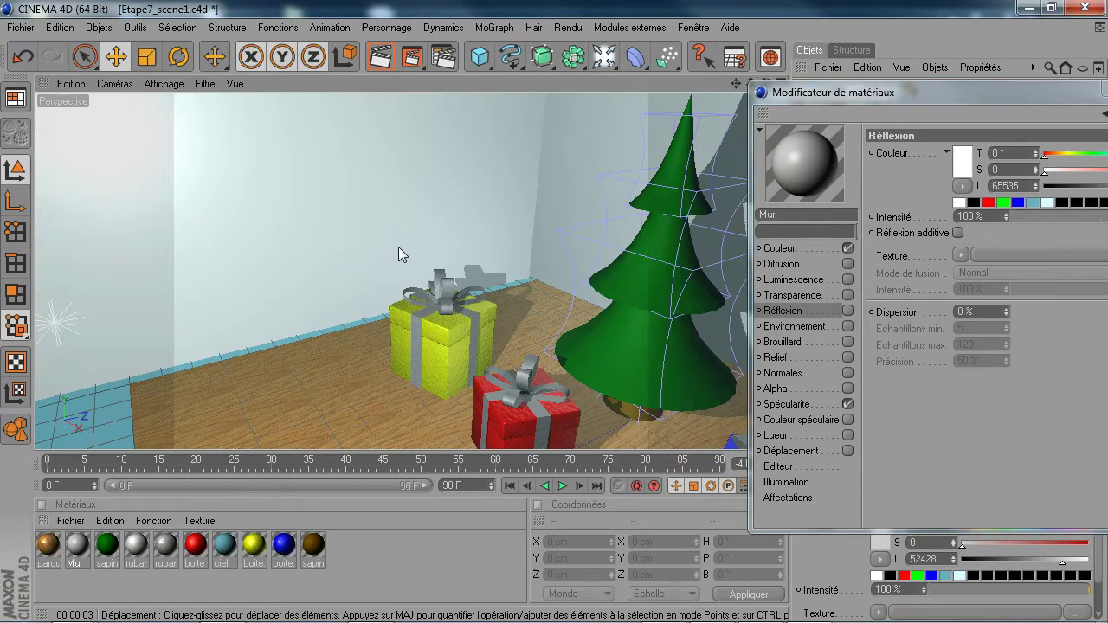
{"action": "left_click_drag", "start_coordinate": [398, 247], "coordinate": [452, 249], "text": "alt"}
{"action": "left_click_drag", "start_coordinate": [831, 92], "coordinate": [588, 72]}
{"action": "left_click", "coordinate": [578, 223]}
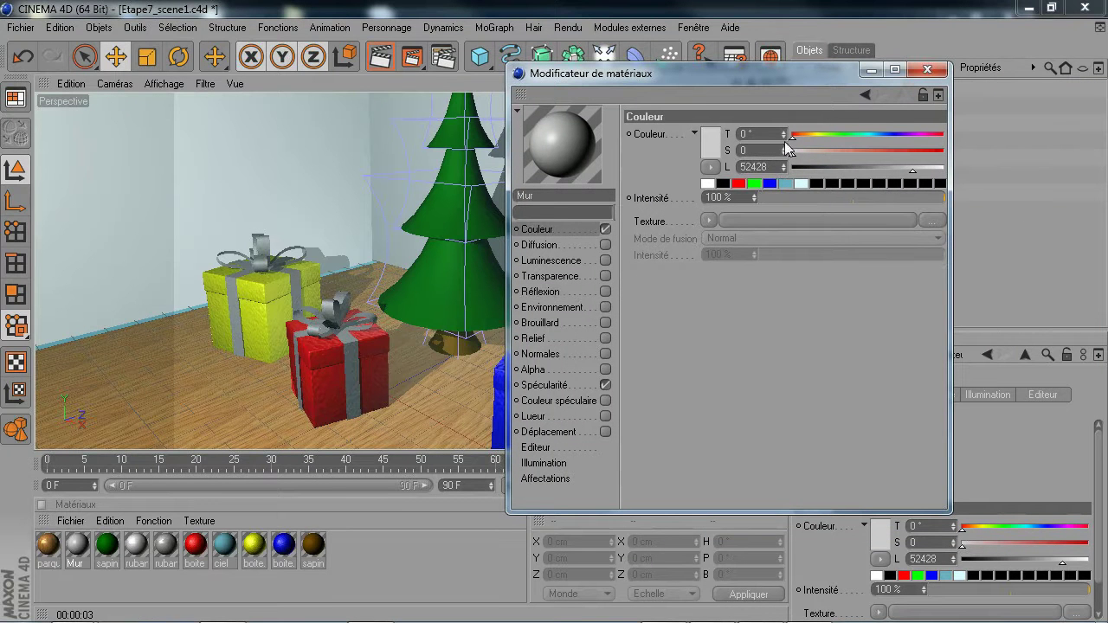
{"action": "left_click", "coordinate": [812, 137]}
{"action": "left_click_drag", "start_coordinate": [813, 137], "coordinate": [843, 150]}
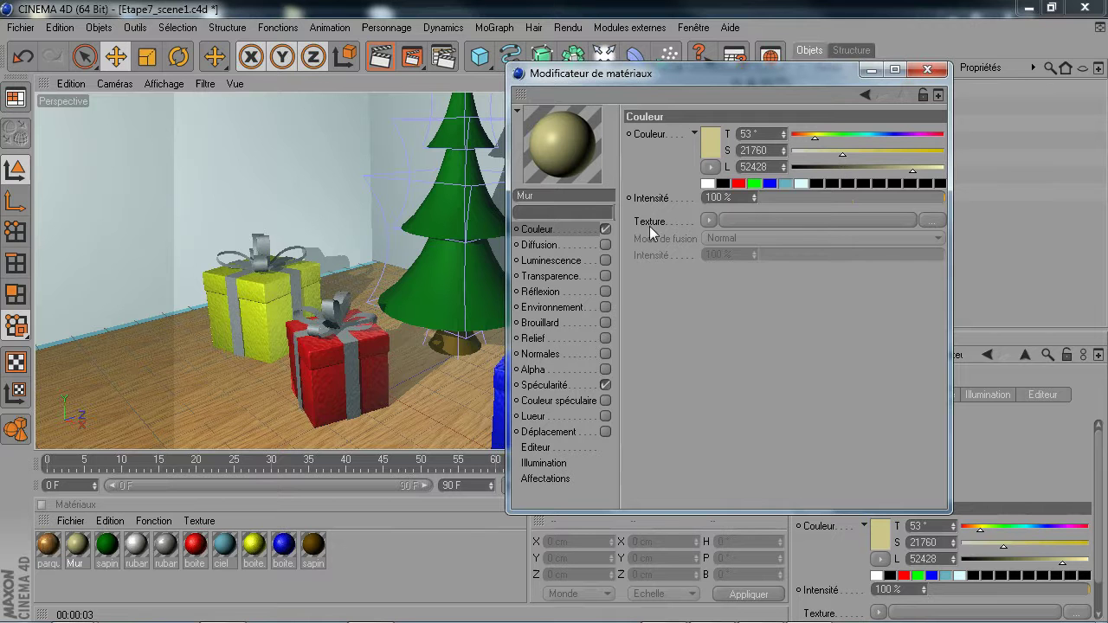
{"action": "left_click", "coordinate": [604, 245]}
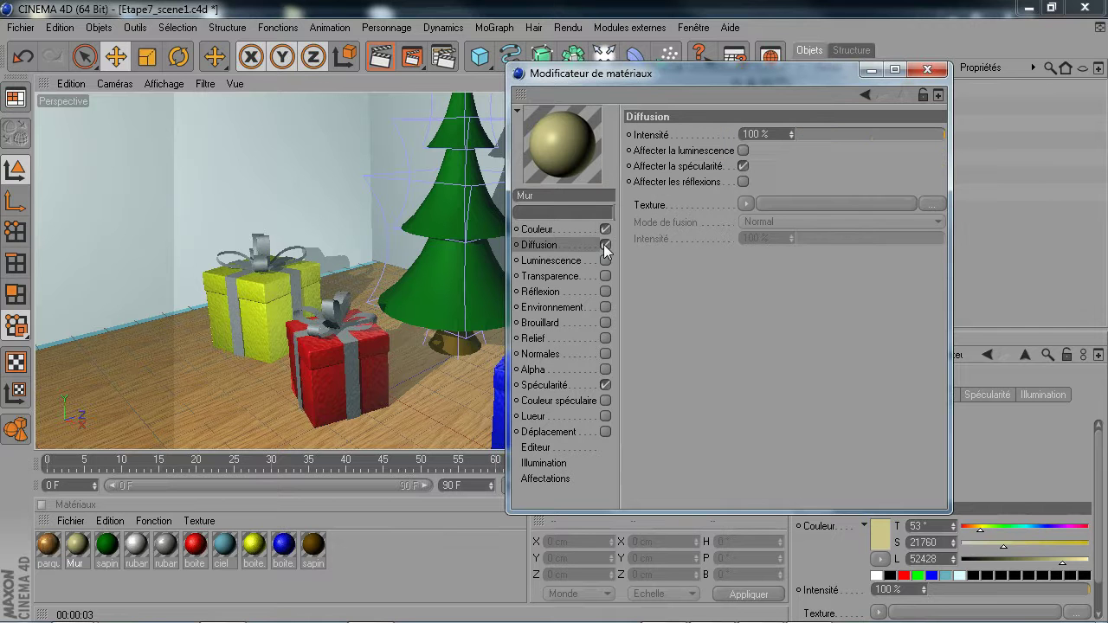
{"action": "left_click_drag", "start_coordinate": [915, 134], "coordinate": [925, 134]}
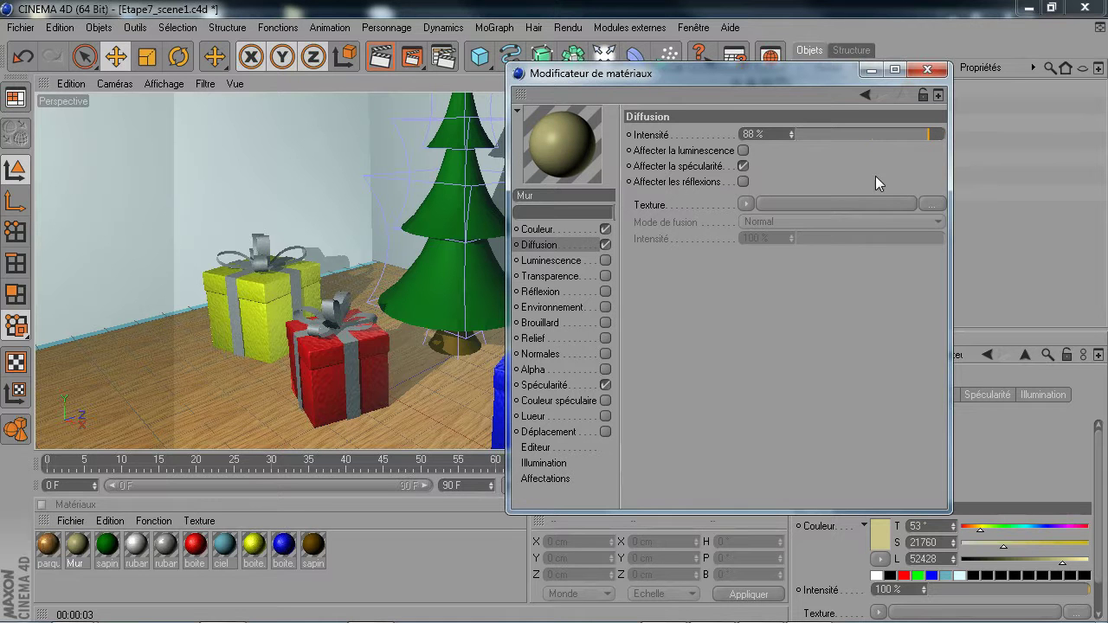
Enable the Relief and Déplacement channels of the Mur material and load a Bruit texture into Relief
{"action": "left_click", "coordinate": [605, 338]}
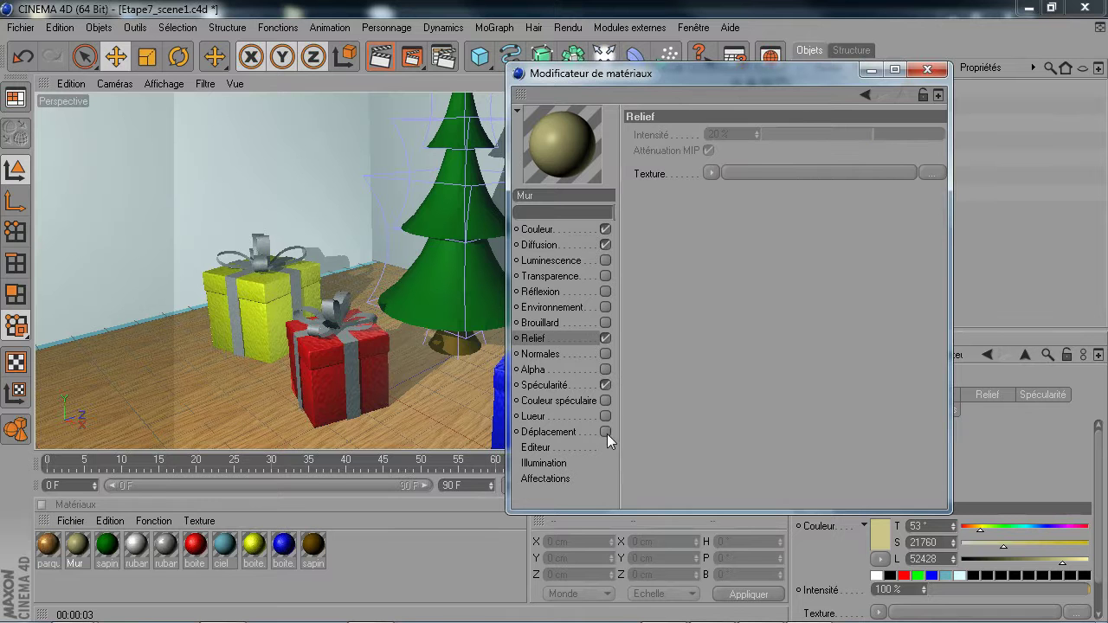
{"action": "left_click", "coordinate": [606, 431]}
{"action": "left_click", "coordinate": [566, 339]}
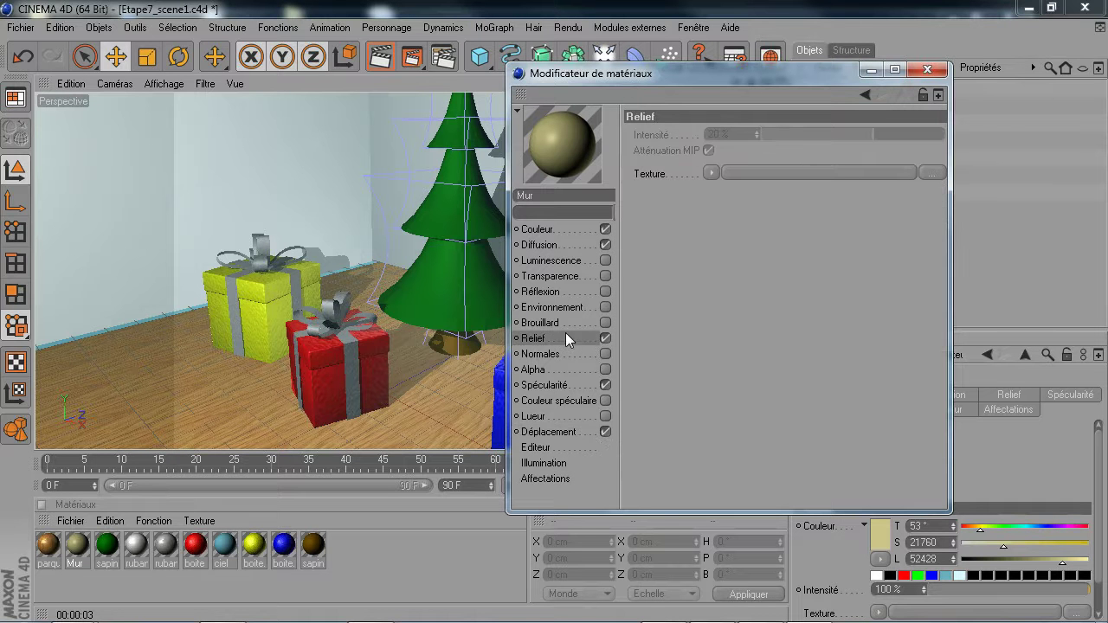
{"action": "left_click", "coordinate": [711, 173]}
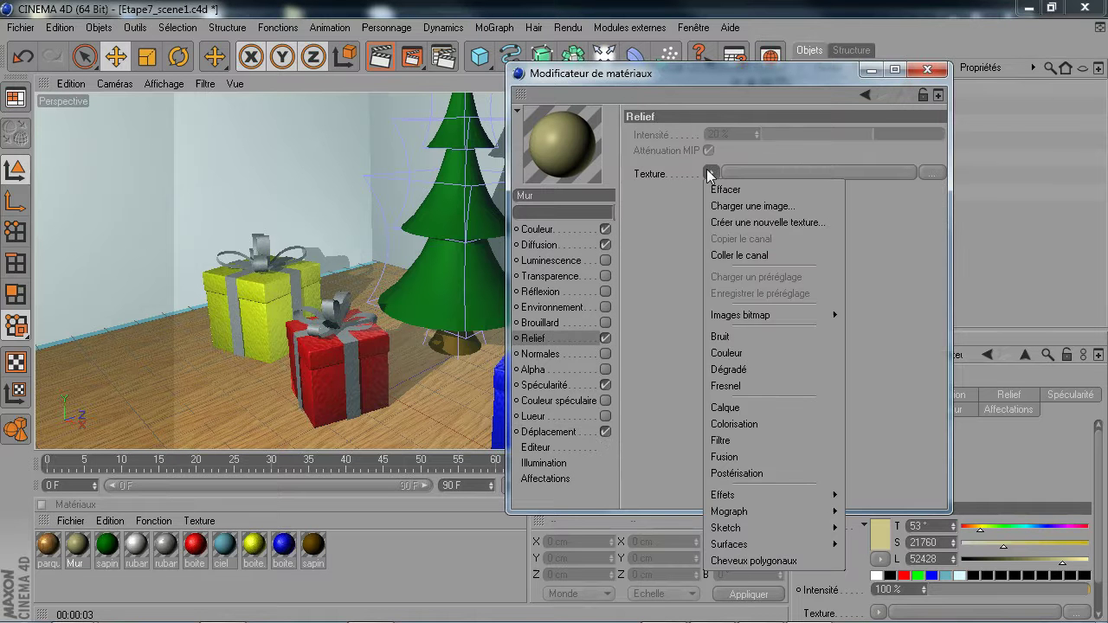
{"action": "left_click", "coordinate": [738, 333]}
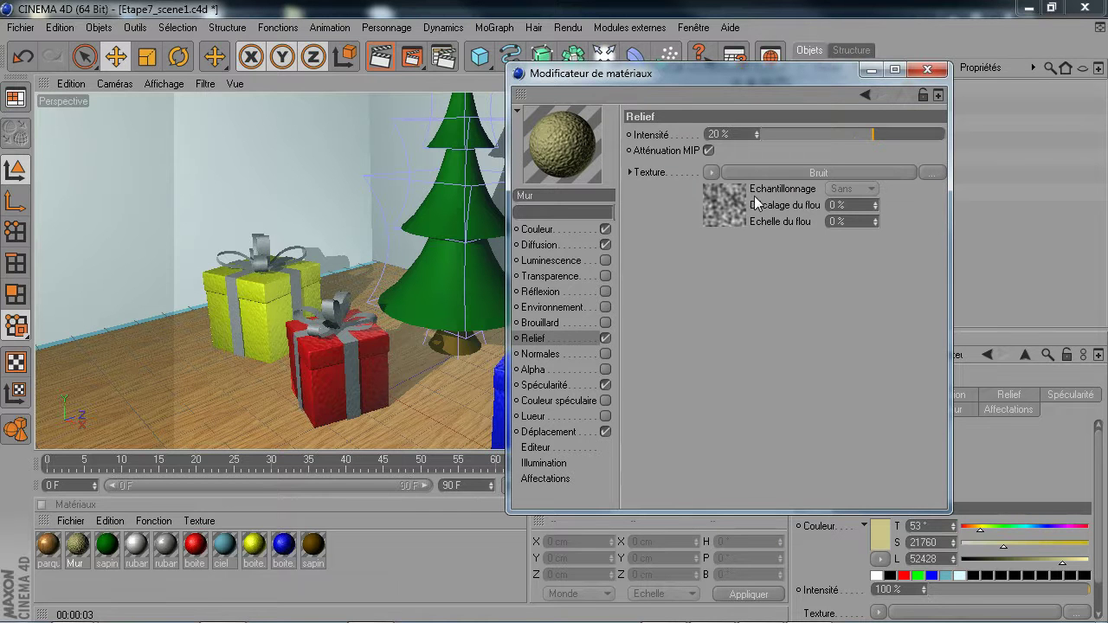
Change the relief texture's noise type to Ober
{"action": "left_click", "coordinate": [721, 204]}
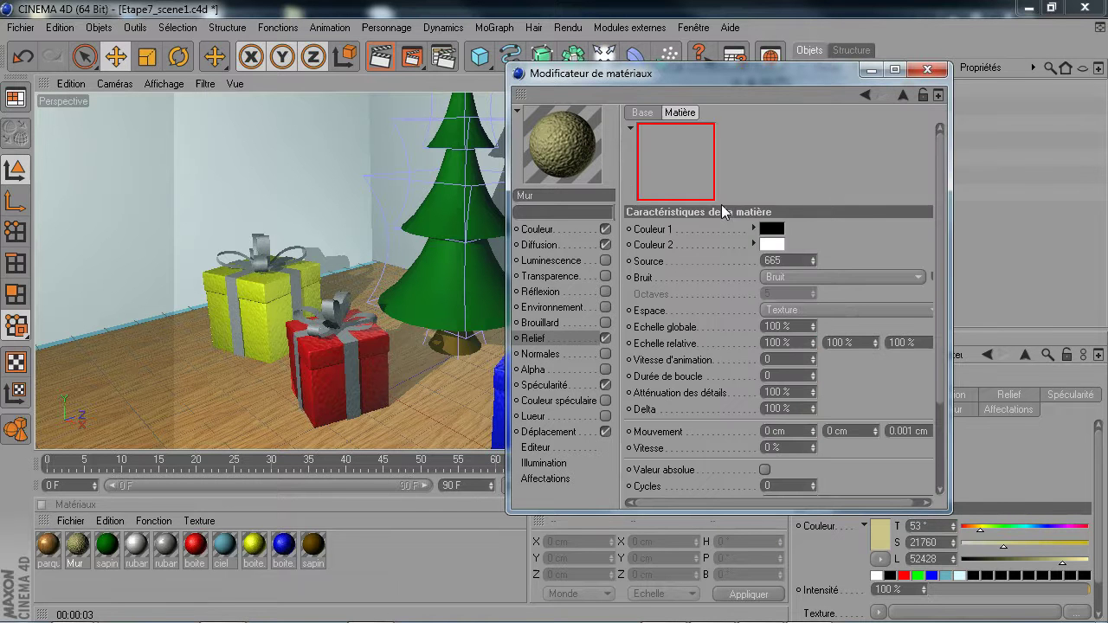
{"action": "left_click_drag", "start_coordinate": [951, 275], "coordinate": [1011, 276]}
{"action": "left_click", "coordinate": [987, 277]}
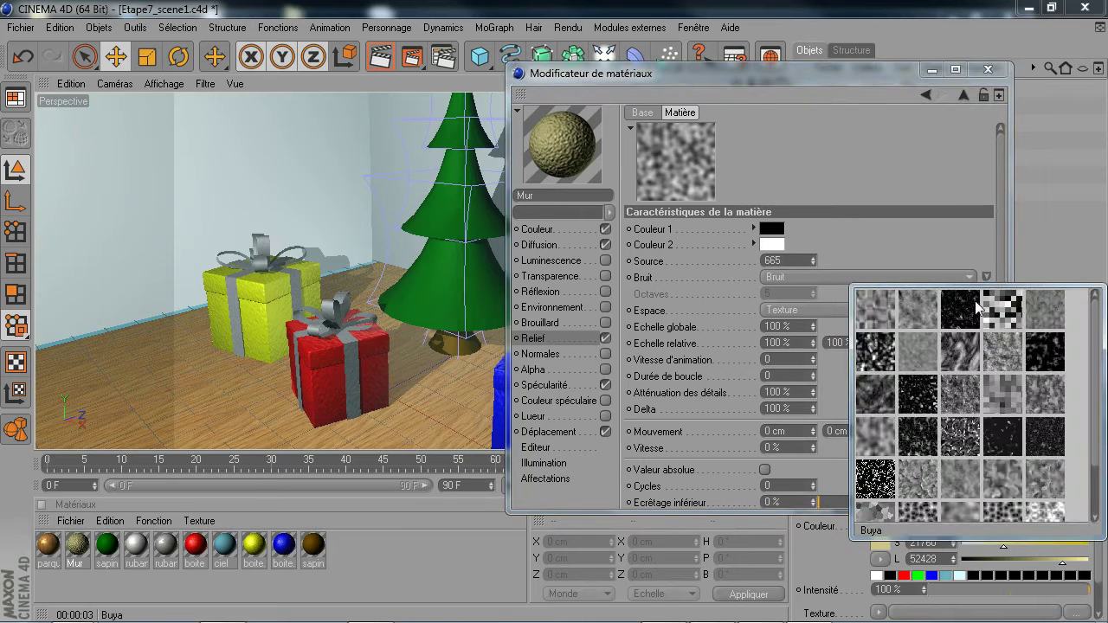
{"action": "scroll", "coordinate": [959, 396], "scroll_direction": "down", "scroll_amount": 1}
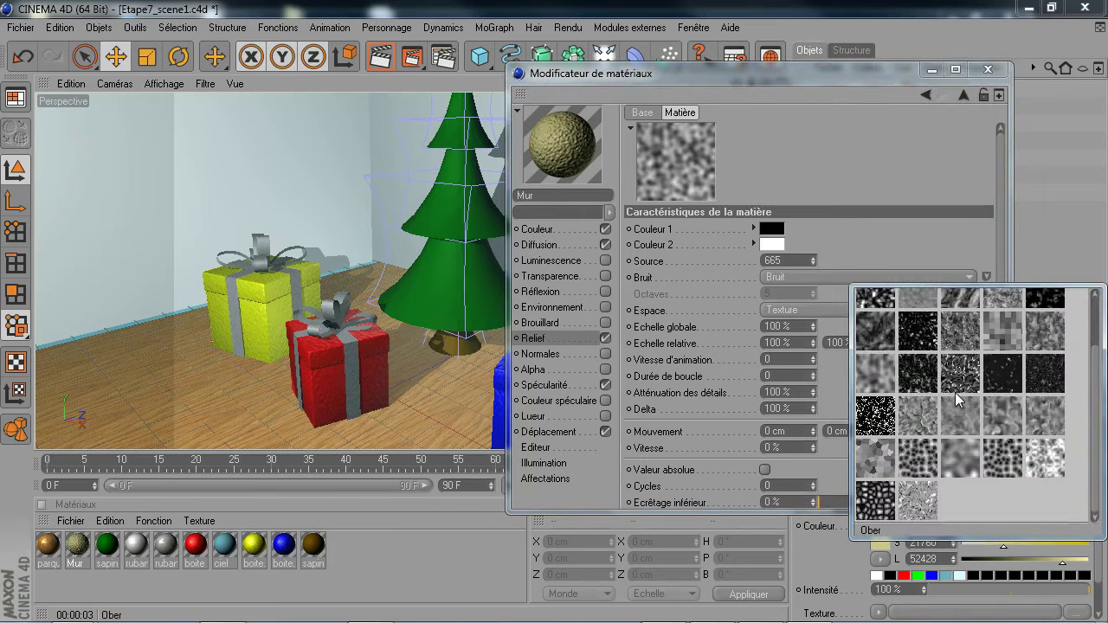
{"action": "scroll", "coordinate": [955, 392], "scroll_direction": "up", "scroll_amount": 1}
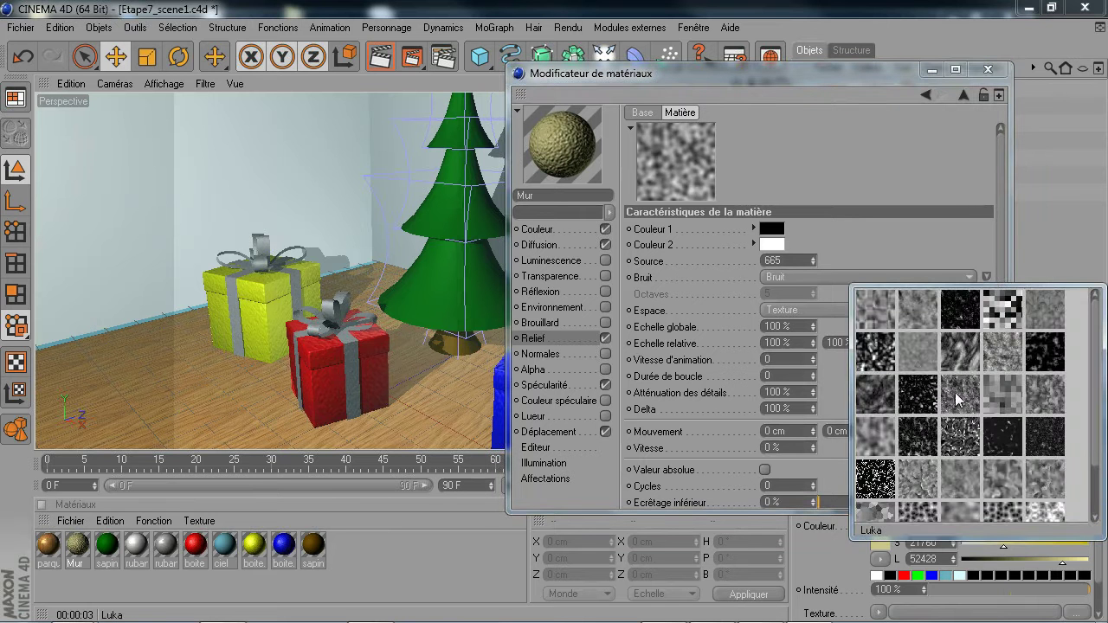
{"action": "left_click", "coordinate": [963, 438]}
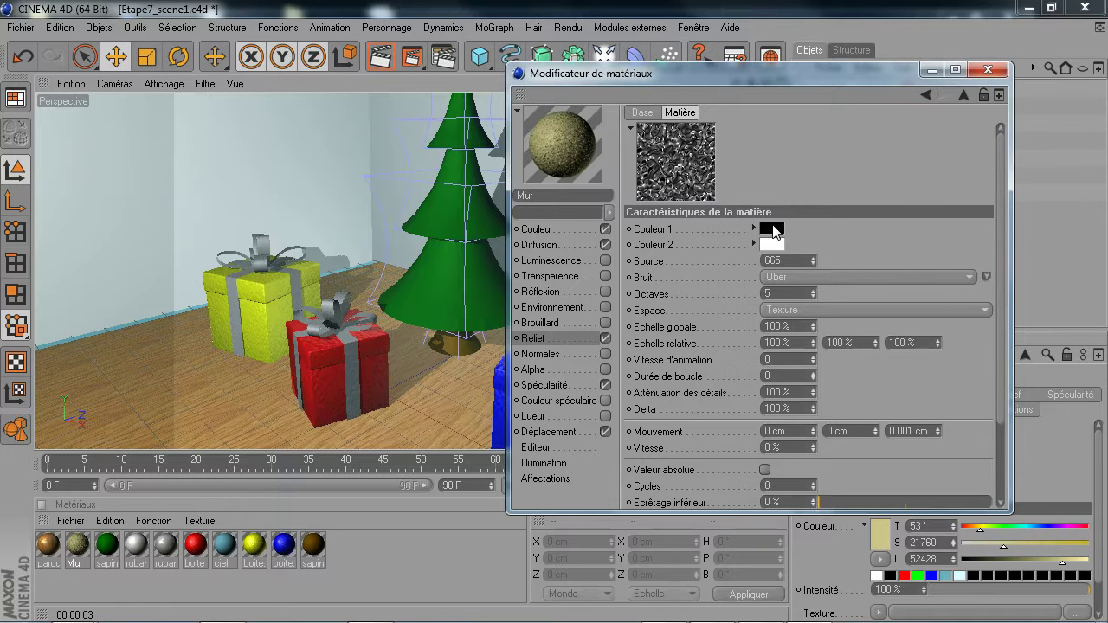
Set the Ober noise's first colour to dark grey and its global scale to 300%
{"action": "left_click", "coordinate": [772, 230]}
{"action": "left_click_drag", "start_coordinate": [707, 232], "coordinate": [668, 246]}
{"action": "left_click", "coordinate": [742, 298]}
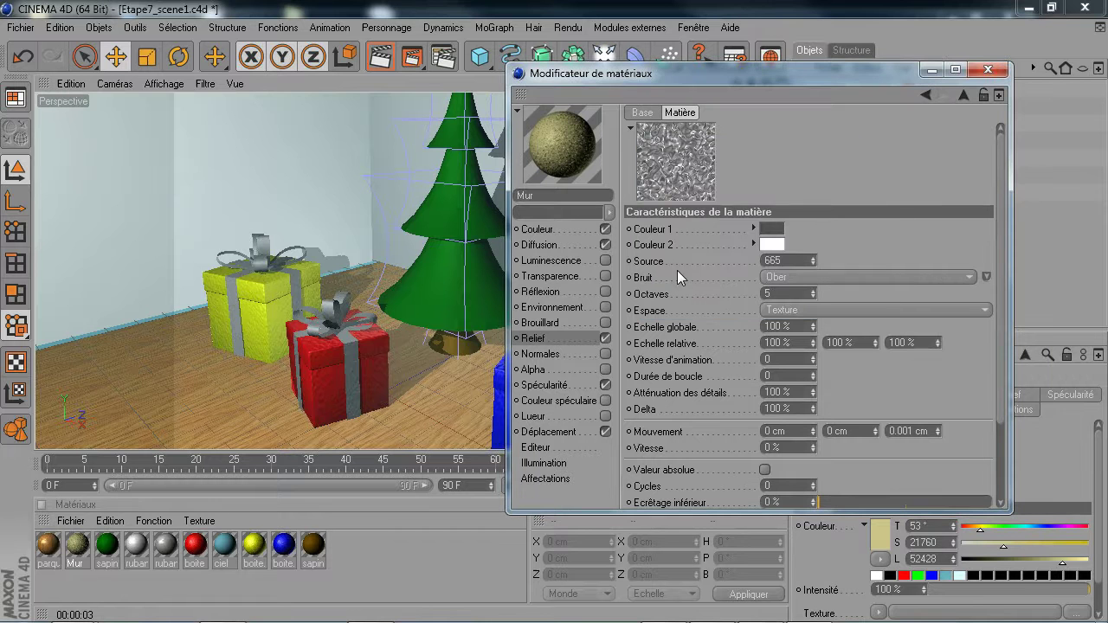
{"action": "left_click", "coordinate": [777, 326]}
{"action": "type", "text": "300"}
{"action": "key", "text": "Return"}
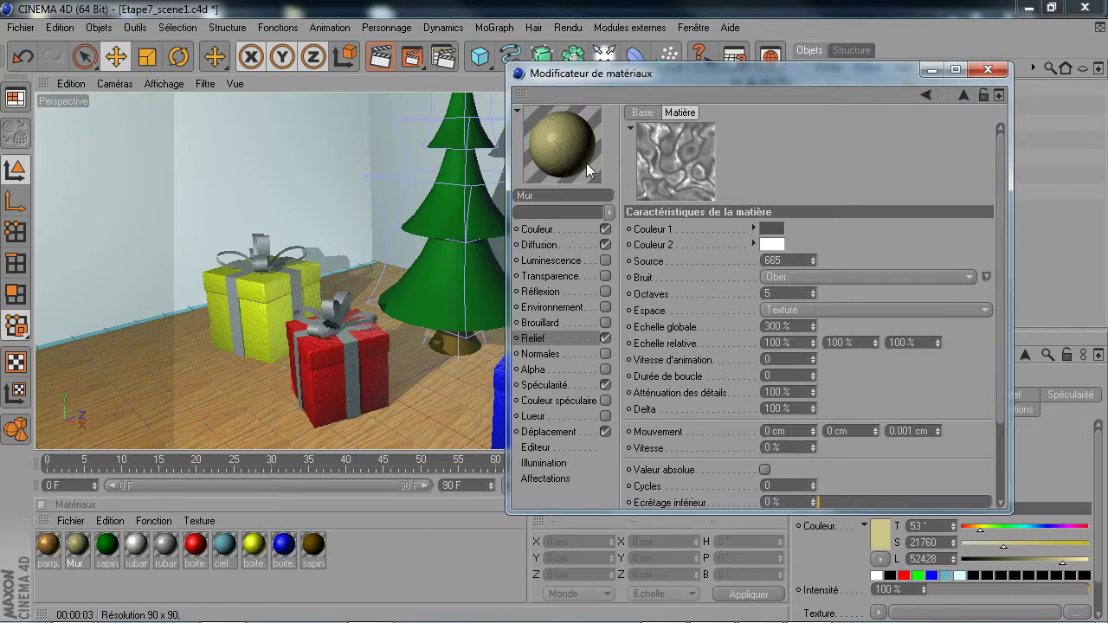
Apply the Mur material to the side wall behind the yellow present
{"action": "left_click_drag", "start_coordinate": [572, 152], "coordinate": [301, 167]}
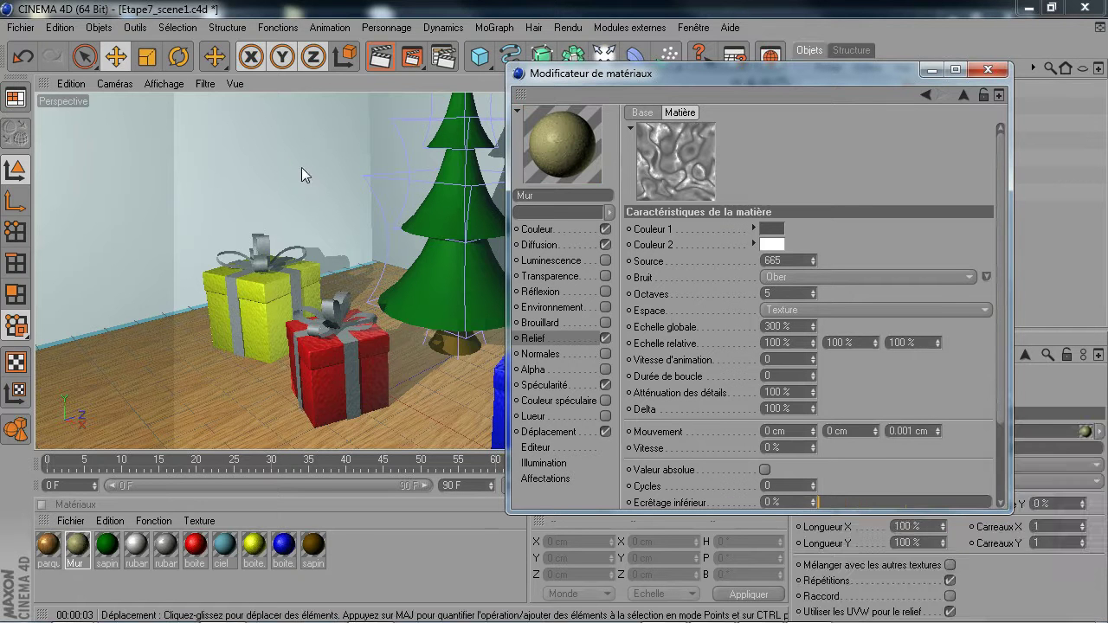
Render the view and copy the Bruit texture from the Mur material's Relief channel into its Déplacement channel
{"action": "left_click", "coordinate": [382, 58]}
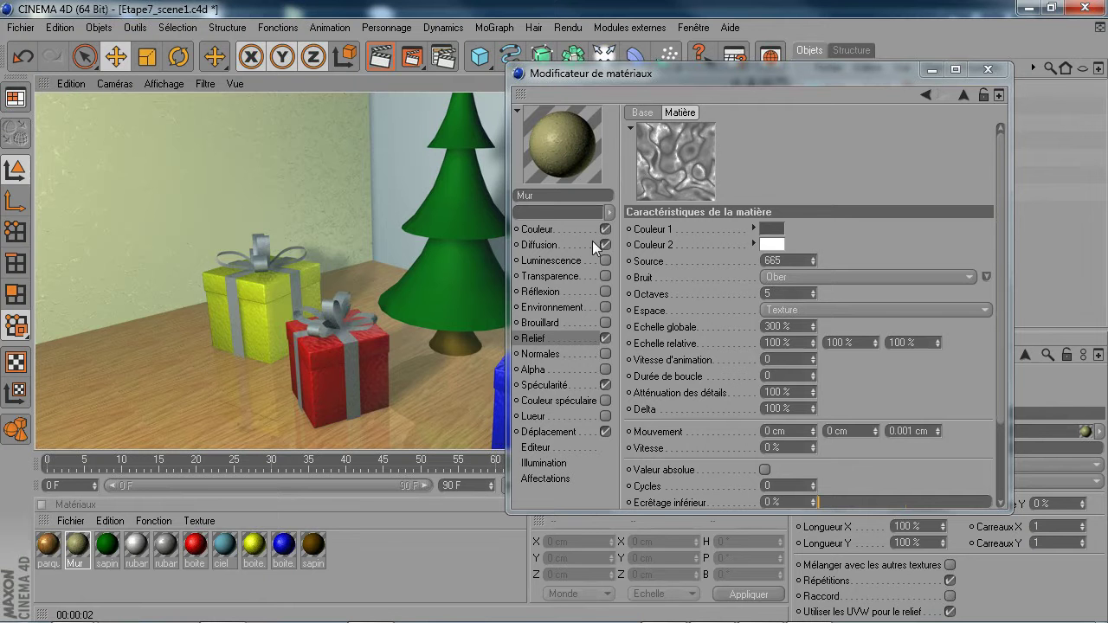
{"action": "left_click", "coordinate": [965, 95]}
{"action": "left_click", "coordinate": [711, 173]}
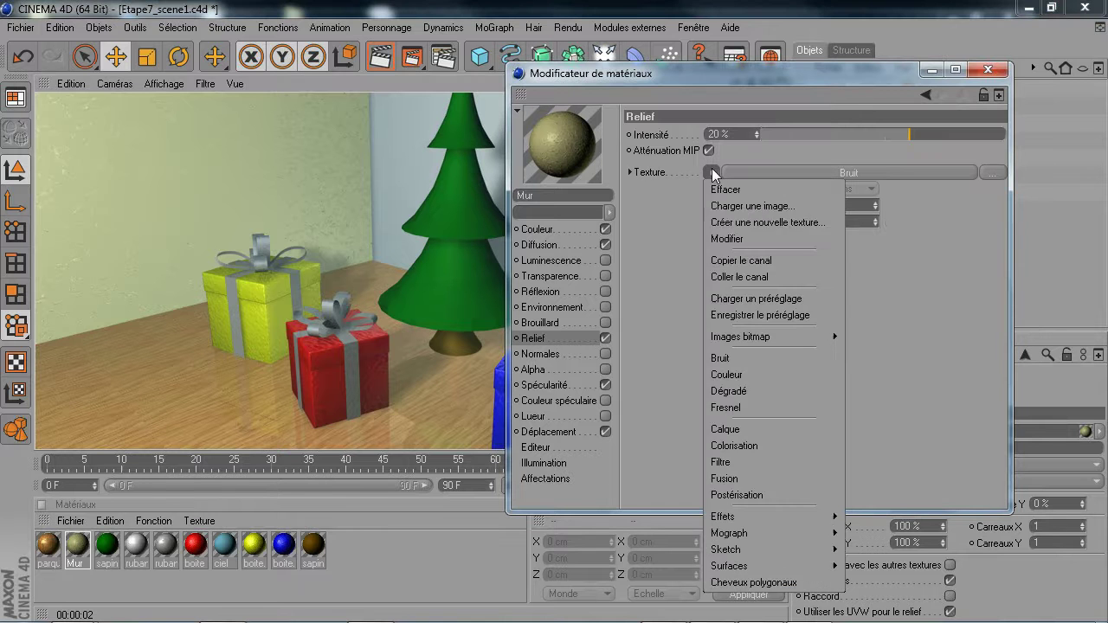
{"action": "left_click", "coordinate": [747, 262]}
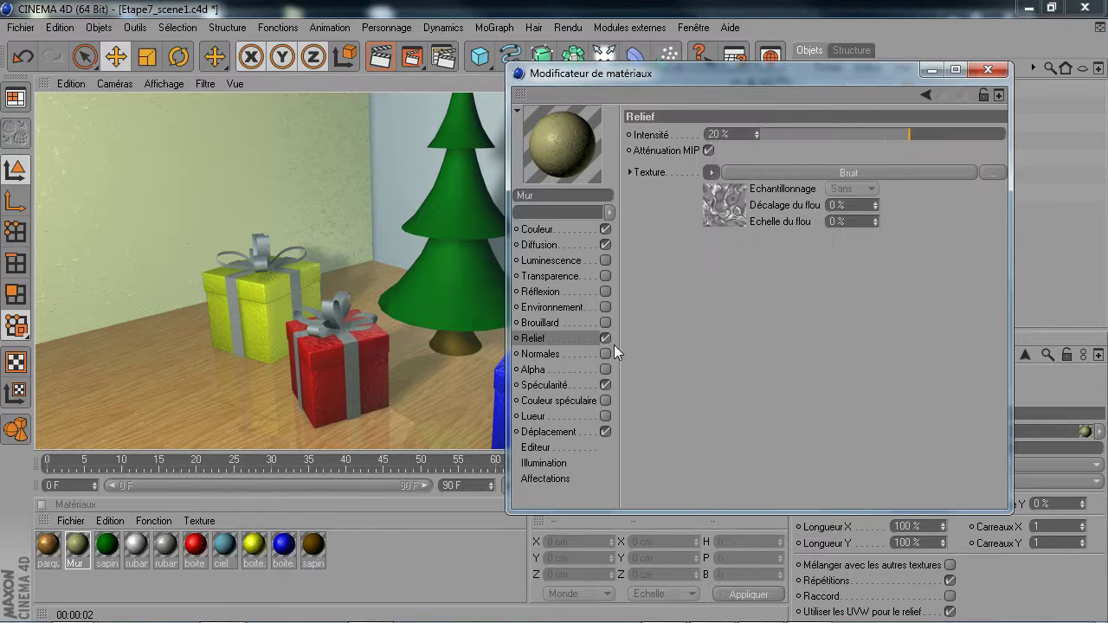
{"action": "left_click", "coordinate": [566, 428]}
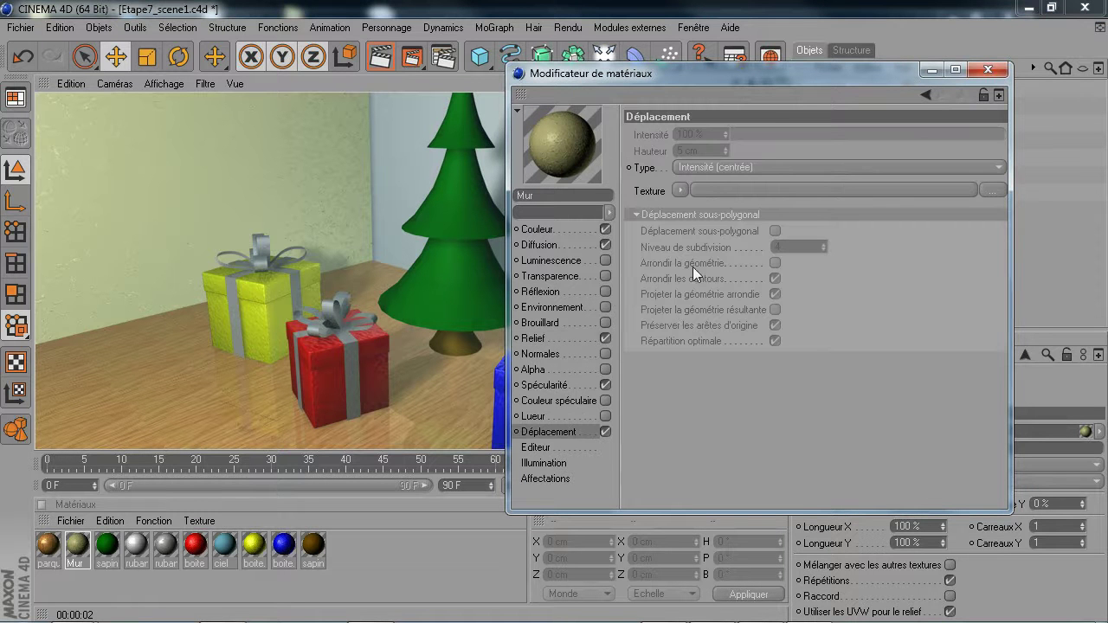
{"action": "left_click", "coordinate": [680, 190]}
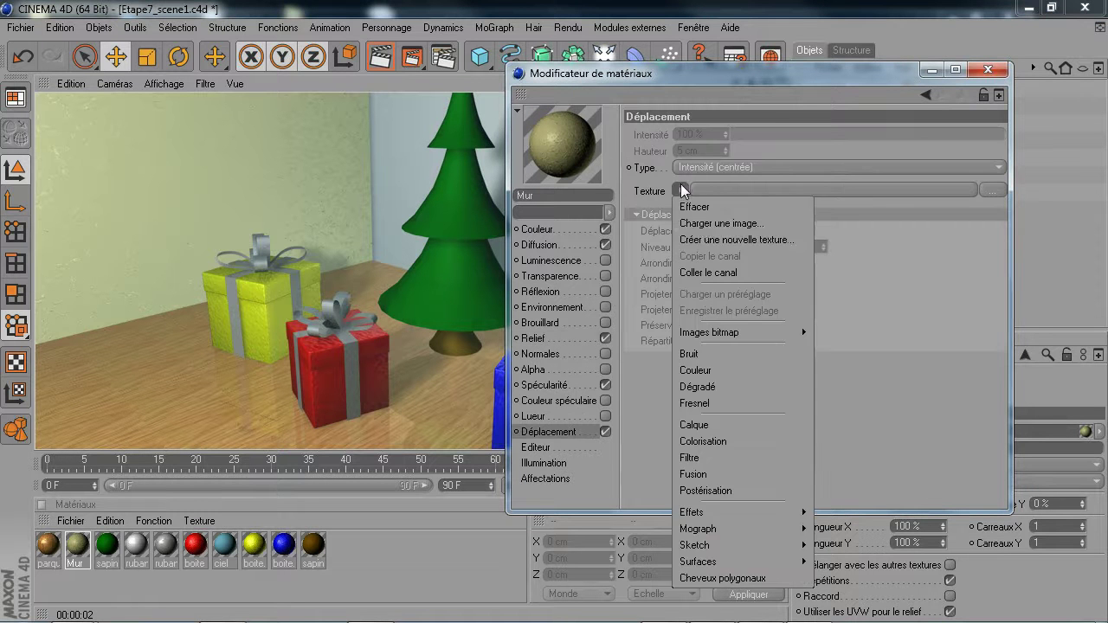
{"action": "left_click", "coordinate": [697, 274]}
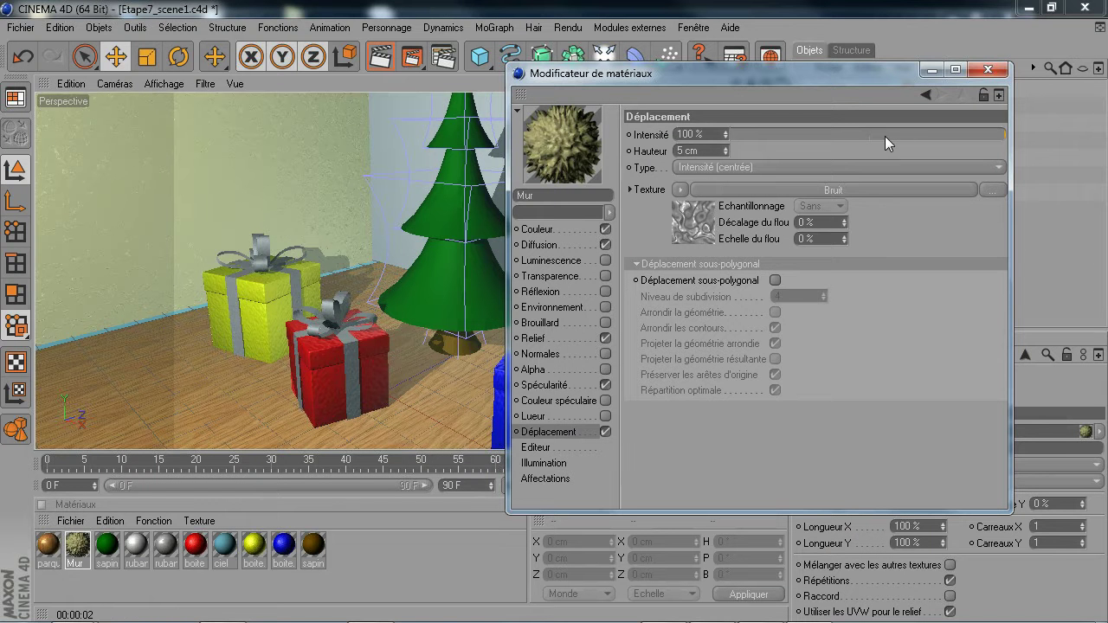
Set the Mur material's displacement intensity to 9% and render the view to check the side wall
{"action": "left_click_drag", "start_coordinate": [885, 136], "coordinate": [882, 136]}
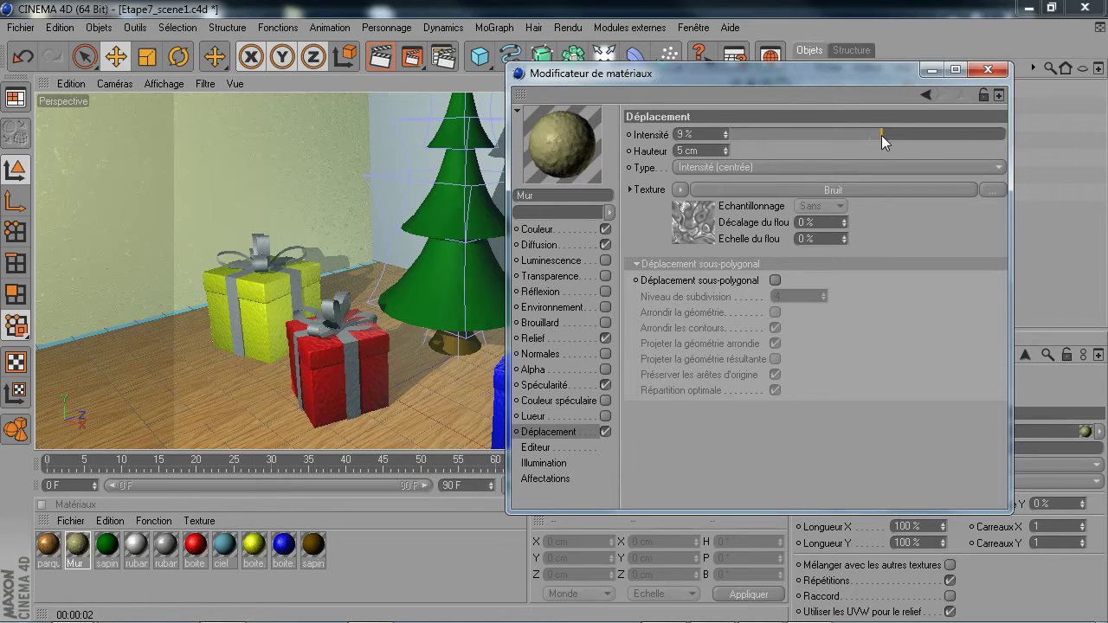
{"action": "left_click", "coordinate": [388, 57]}
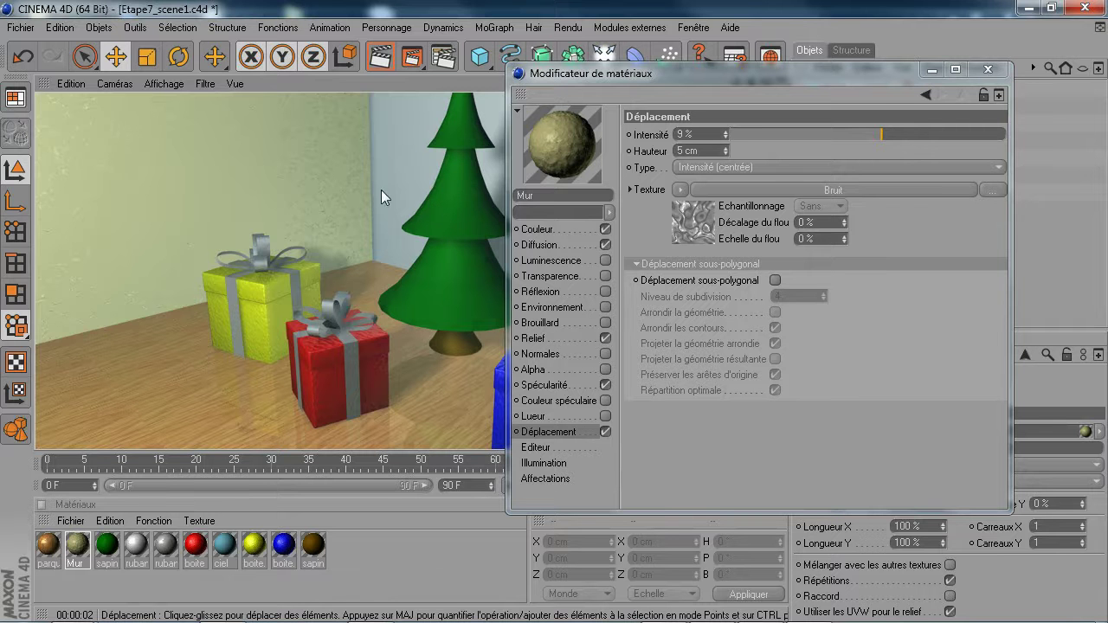
{"action": "mouse_move", "coordinate": [370, 199]}
{"action": "middle_mouse_down", "text": "alt"}
{"action": "mouse_move", "coordinate": [581, 279]}
{"action": "mouse_move", "coordinate": [587, 313]}
{"action": "mouse_move", "coordinate": [314, 211]}
{"action": "mouse_move", "coordinate": [299, 242]}
{"action": "middle_mouse_up", "text": "alt"}
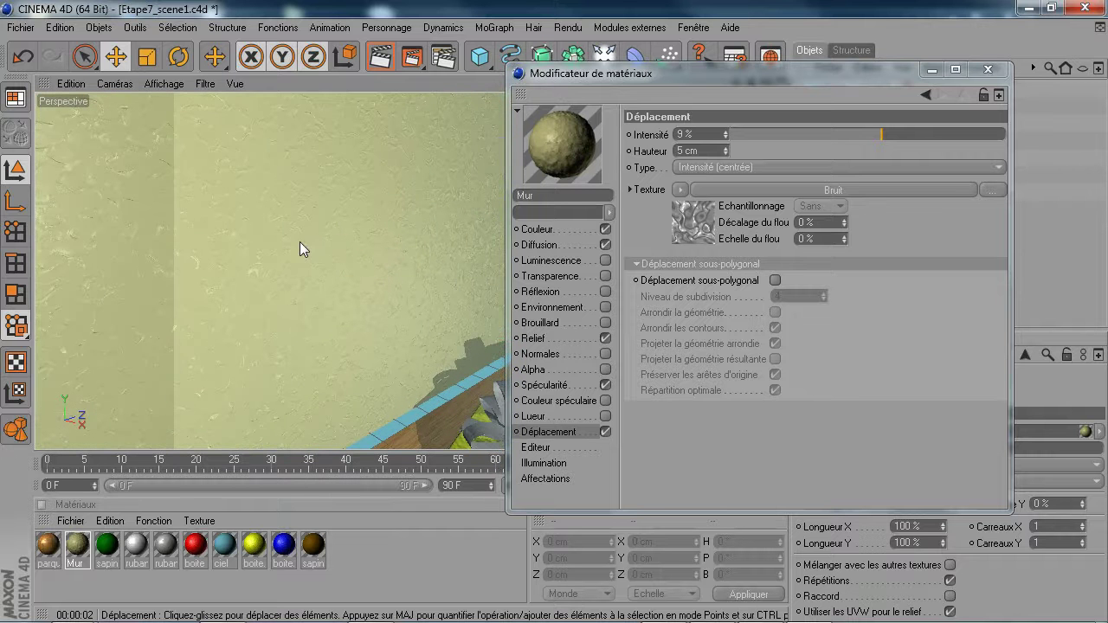
{"action": "left_click_drag", "start_coordinate": [370, 199], "coordinate": [399, 196], "text": "alt"}
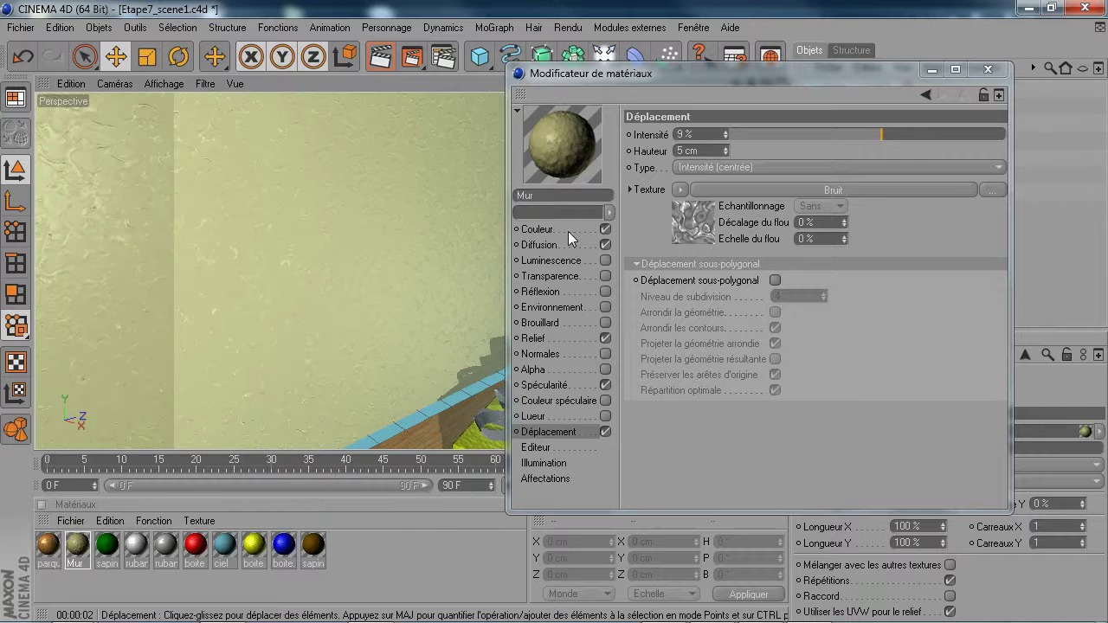
Set the displacement noise's global scale to 200% and render a close-up of the side wall
{"action": "left_click", "coordinate": [675, 232]}
{"action": "left_click", "coordinate": [788, 326]}
{"action": "type", "text": "200"}
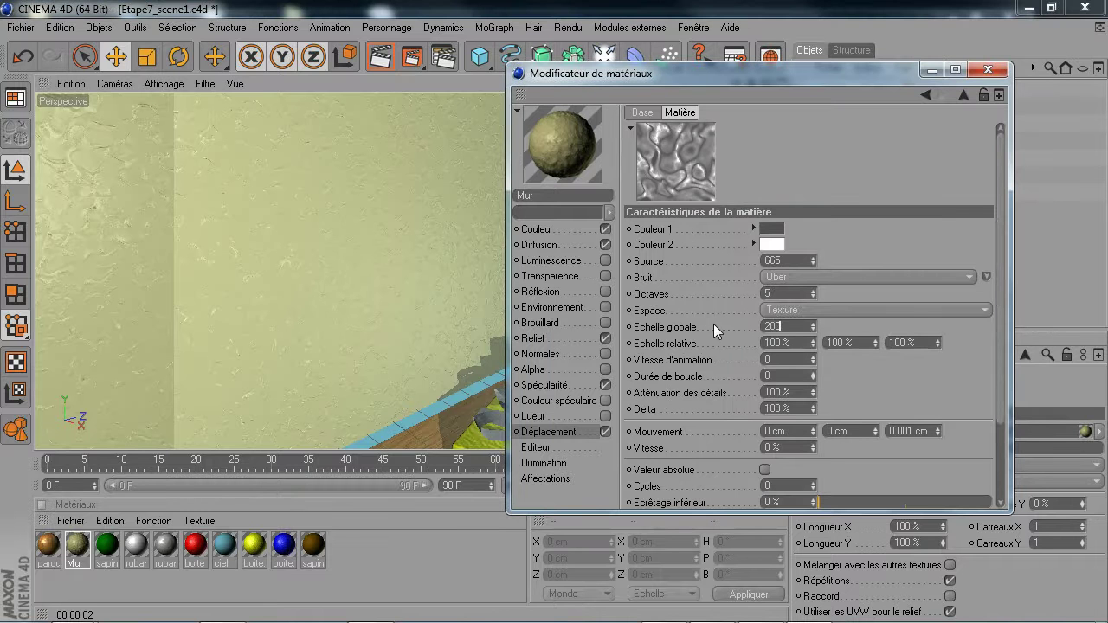
{"action": "key", "text": "Return"}
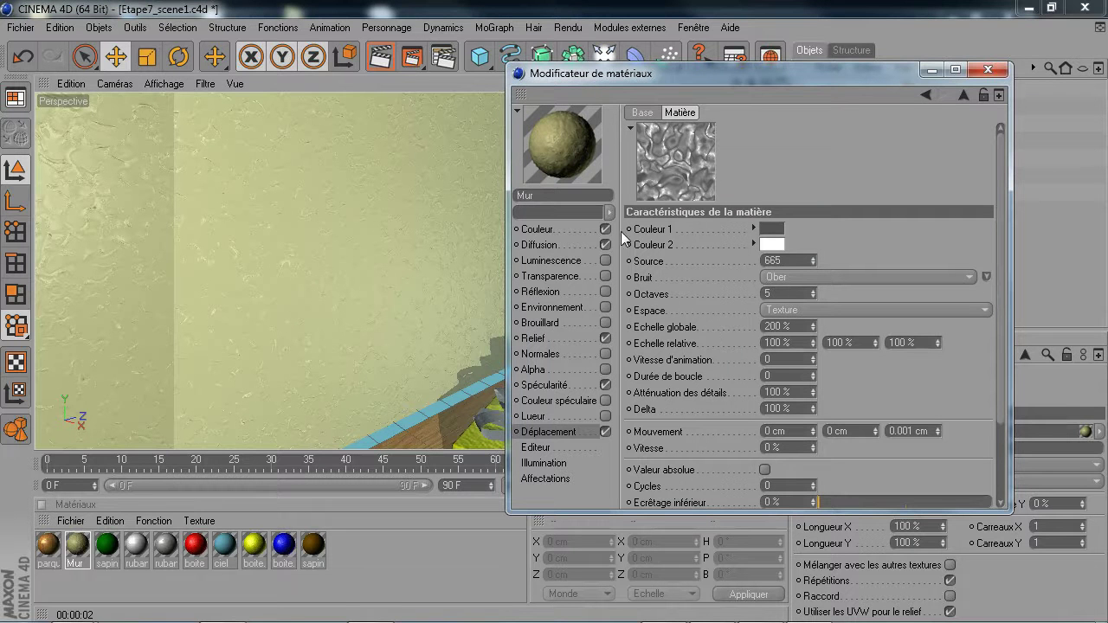
{"action": "left_click", "coordinate": [378, 57]}
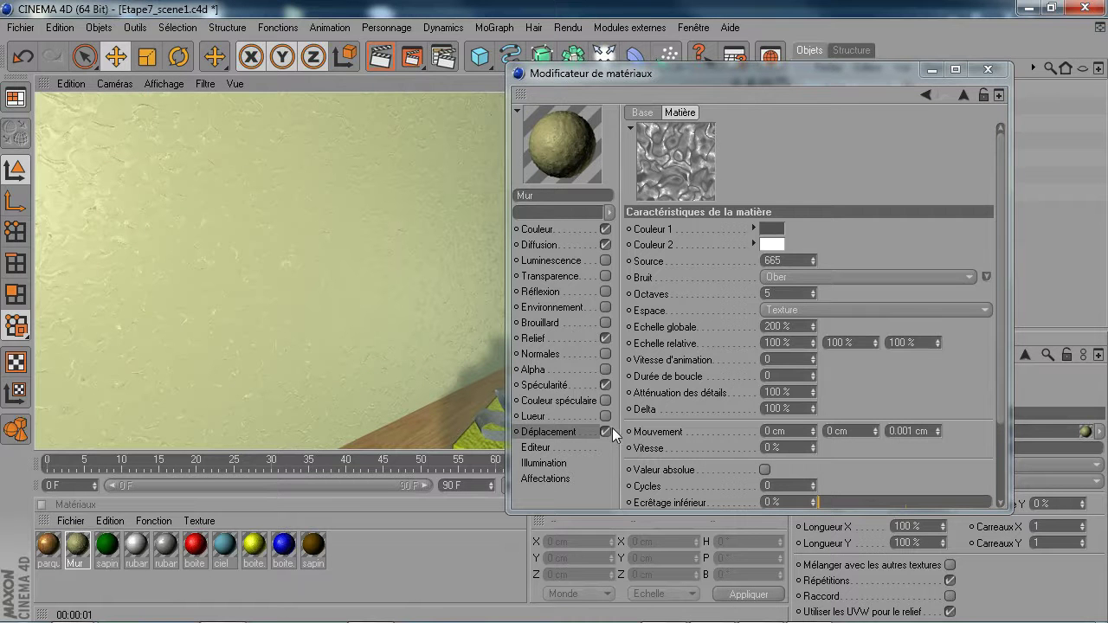
Darken the Mur material's colour to a luminance of 44032 and close the material editor
{"action": "left_click", "coordinate": [545, 385]}
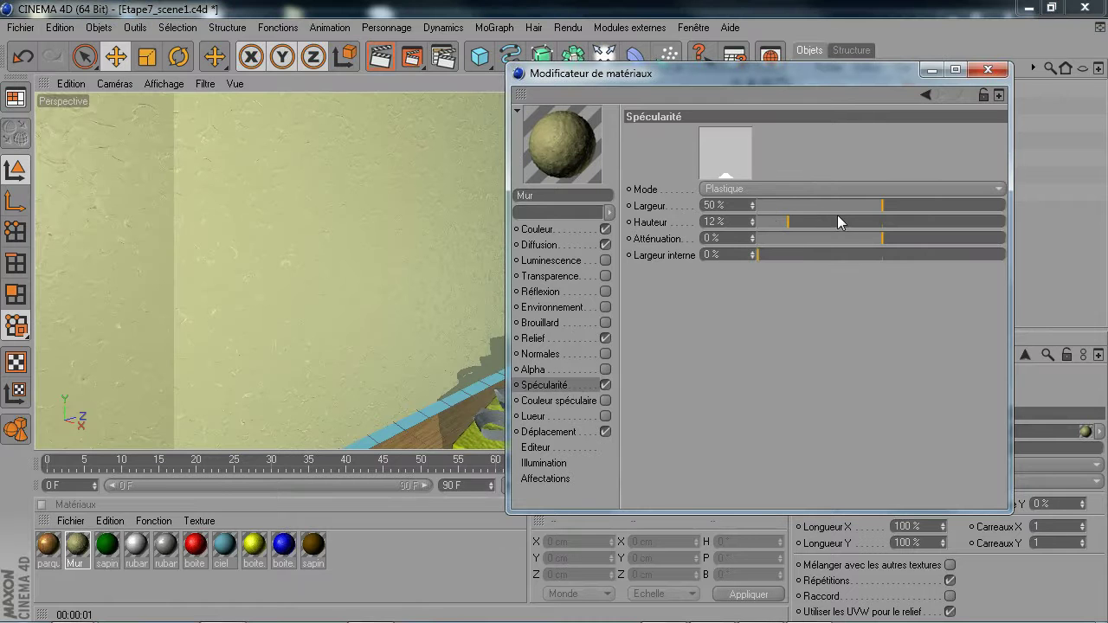
{"action": "left_click", "coordinate": [580, 229]}
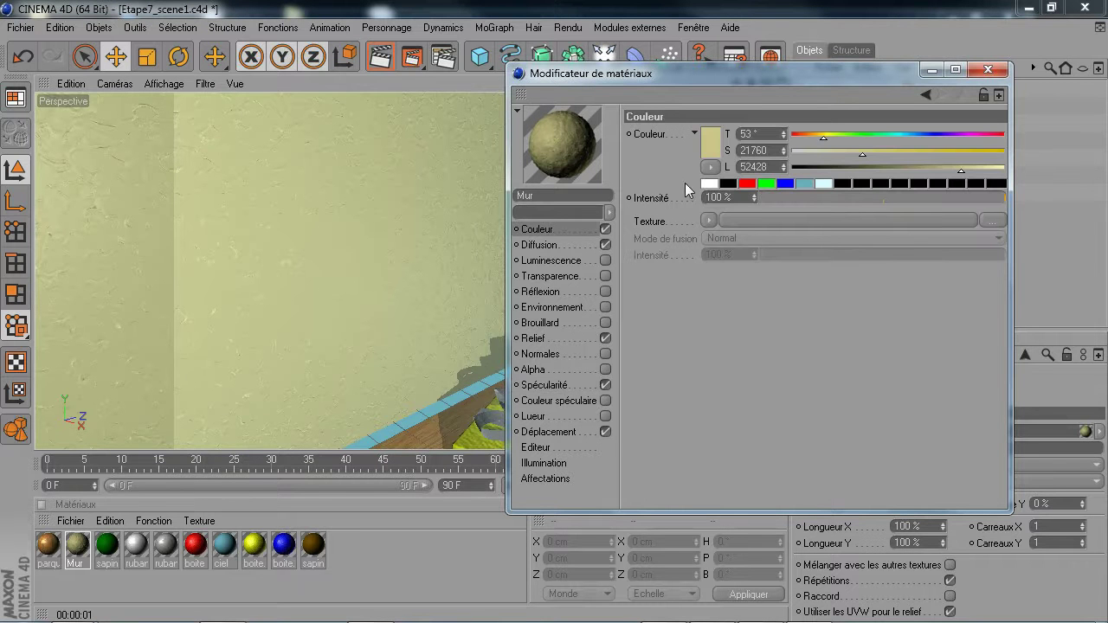
{"action": "left_click_drag", "start_coordinate": [926, 167], "coordinate": [934, 169]}
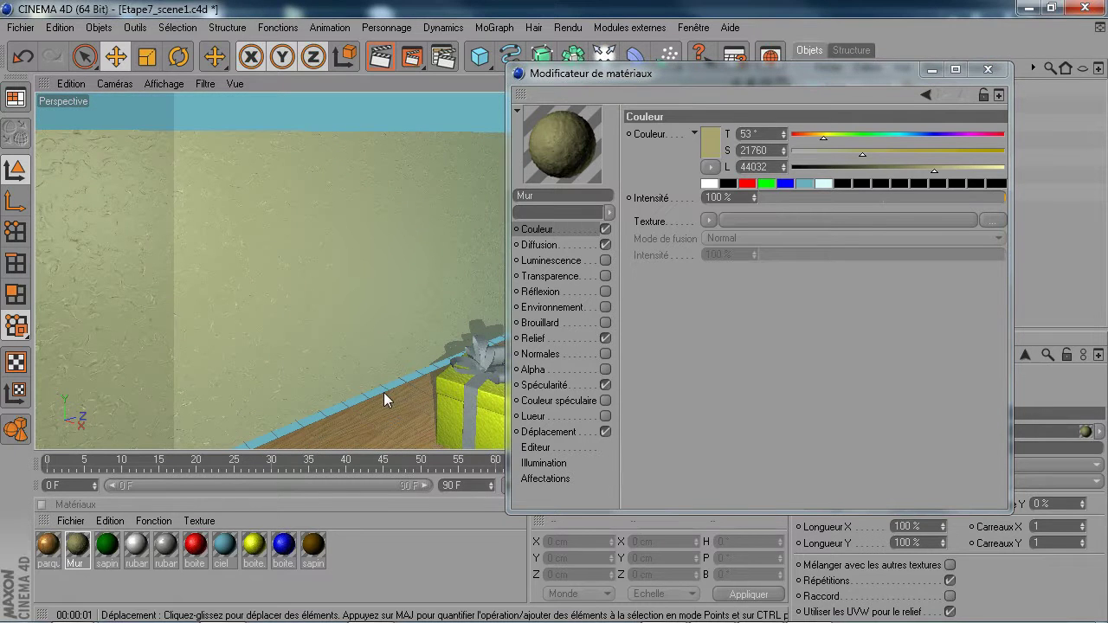
{"action": "left_click", "coordinate": [993, 70]}
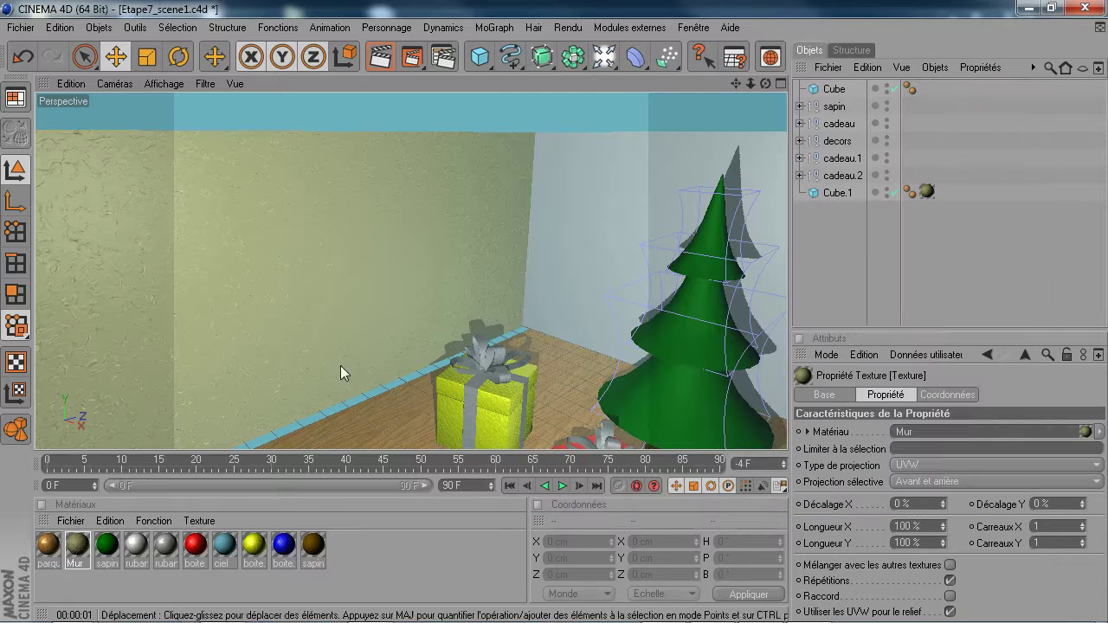
Apply the Mur material to the back wall behind the tree and render the whole scene
{"action": "left_click_drag", "start_coordinate": [76, 556], "coordinate": [599, 257]}
{"action": "scroll", "coordinate": [595, 259], "scroll_direction": "down", "scroll_amount": 4}
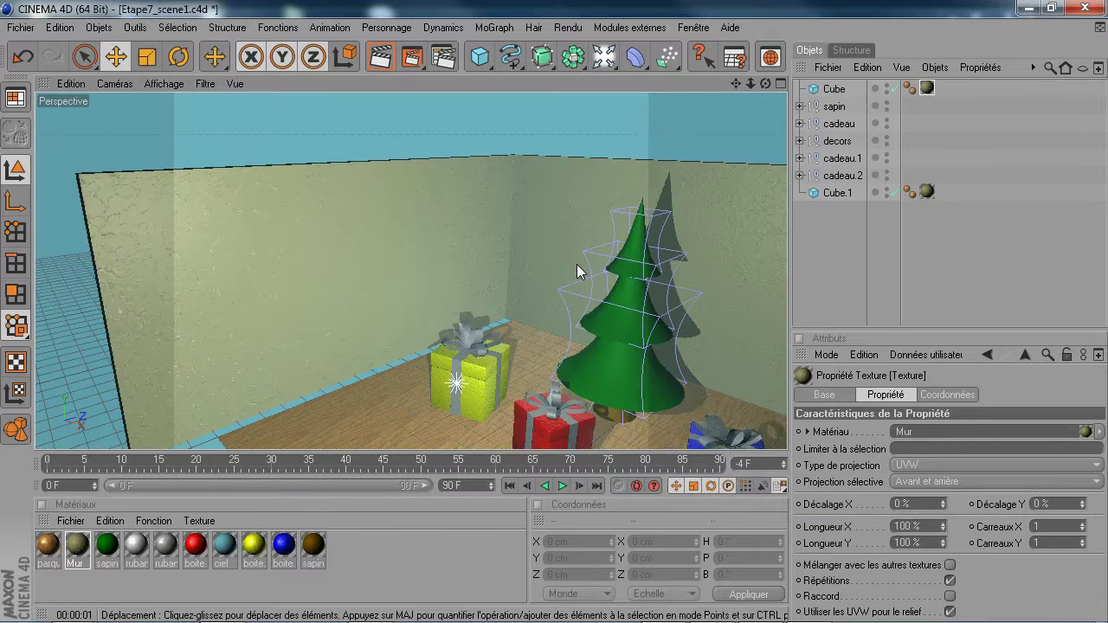
{"action": "scroll", "coordinate": [594, 259], "scroll_direction": "down", "scroll_amount": 1}
{"action": "middle_click_drag", "start_coordinate": [594, 259], "coordinate": [437, 190], "text": "alt"}
{"action": "left_click", "coordinate": [412, 57]}
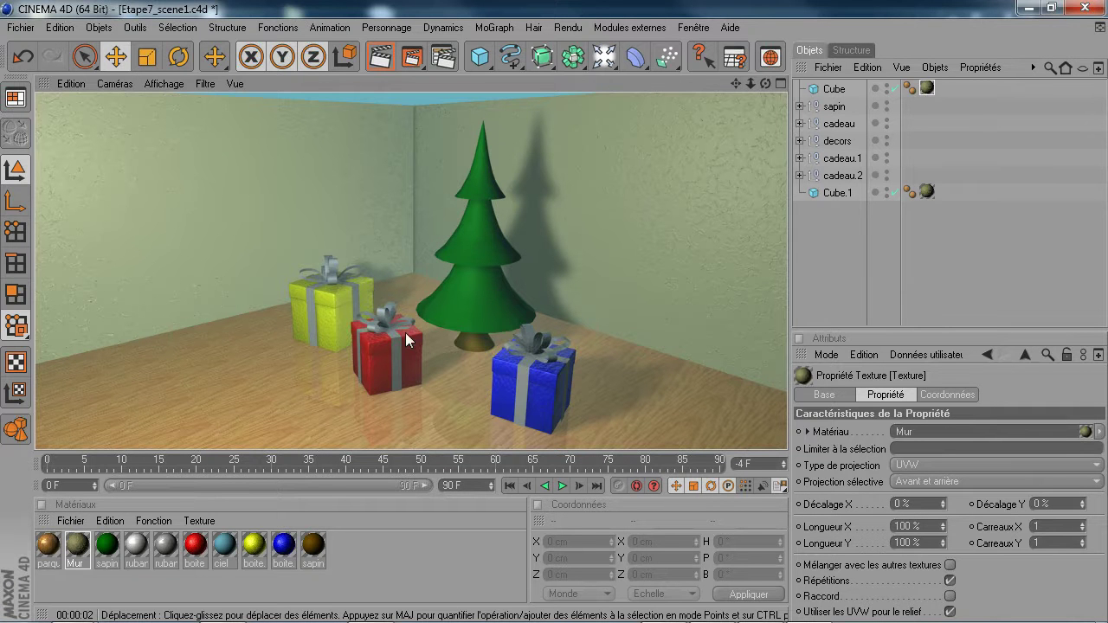
Group the back wall and side wall cubes under one null object
{"action": "left_click", "coordinate": [597, 299]}
{"action": "scroll", "coordinate": [595, 298], "scroll_direction": "down", "scroll_amount": 3}
{"action": "scroll", "coordinate": [595, 298], "scroll_direction": "down", "scroll_amount": 3}
{"action": "key", "text": "e"}
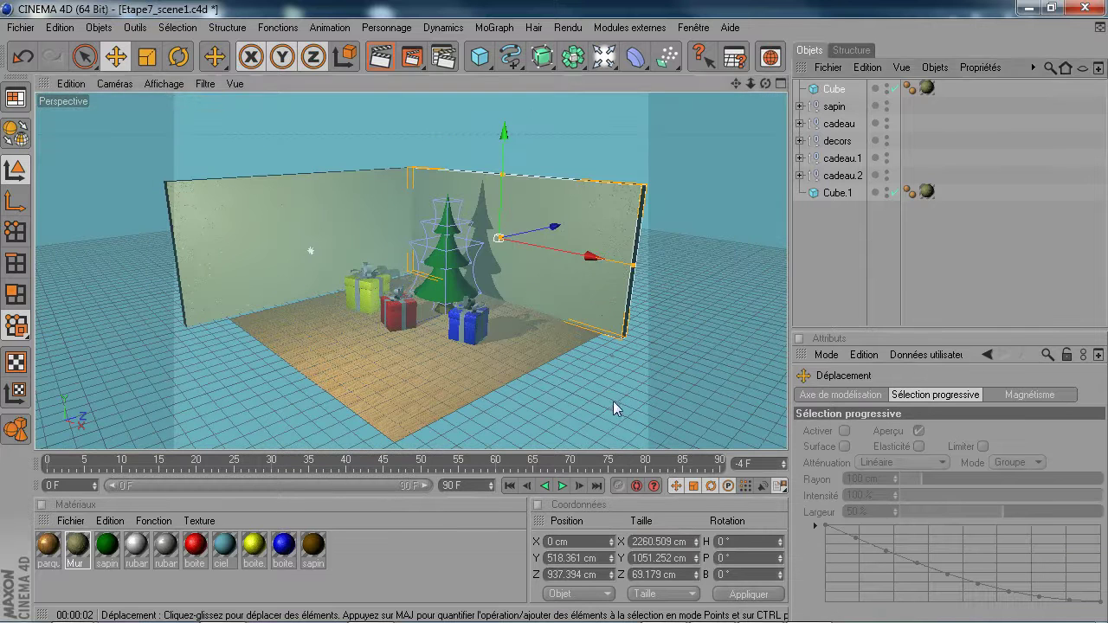
{"action": "left_click", "coordinate": [836, 197], "text": "ctrl"}
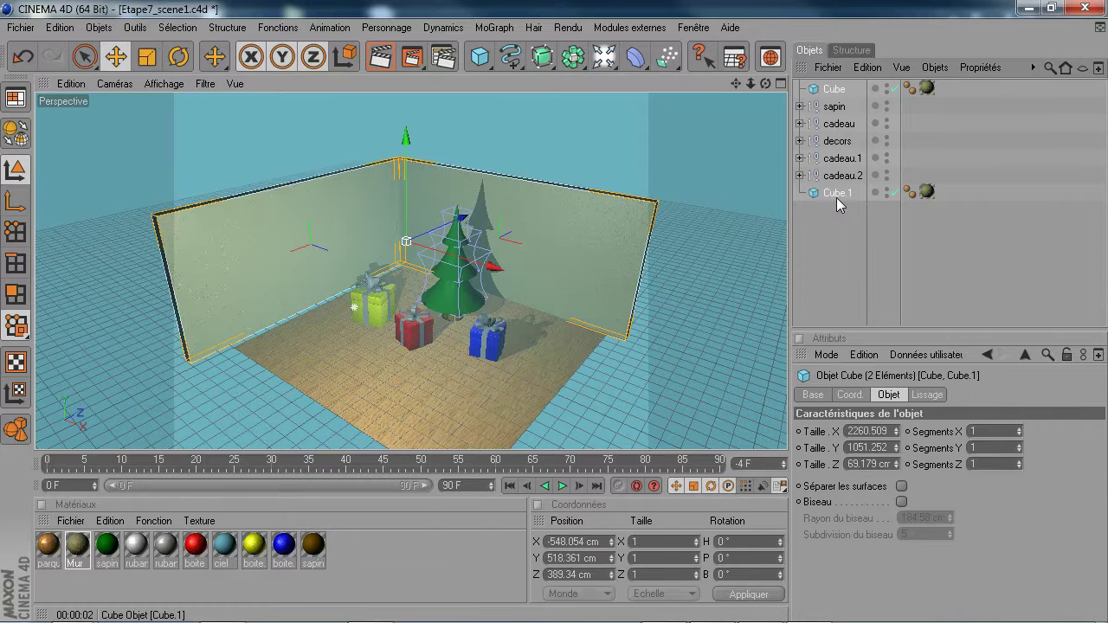
{"action": "key", "text": "alt+g"}
Add a cube and place it near the side wall at Y 100 cm and X about -950 cm
{"action": "scroll", "coordinate": [593, 279], "scroll_direction": "up", "scroll_amount": 3}
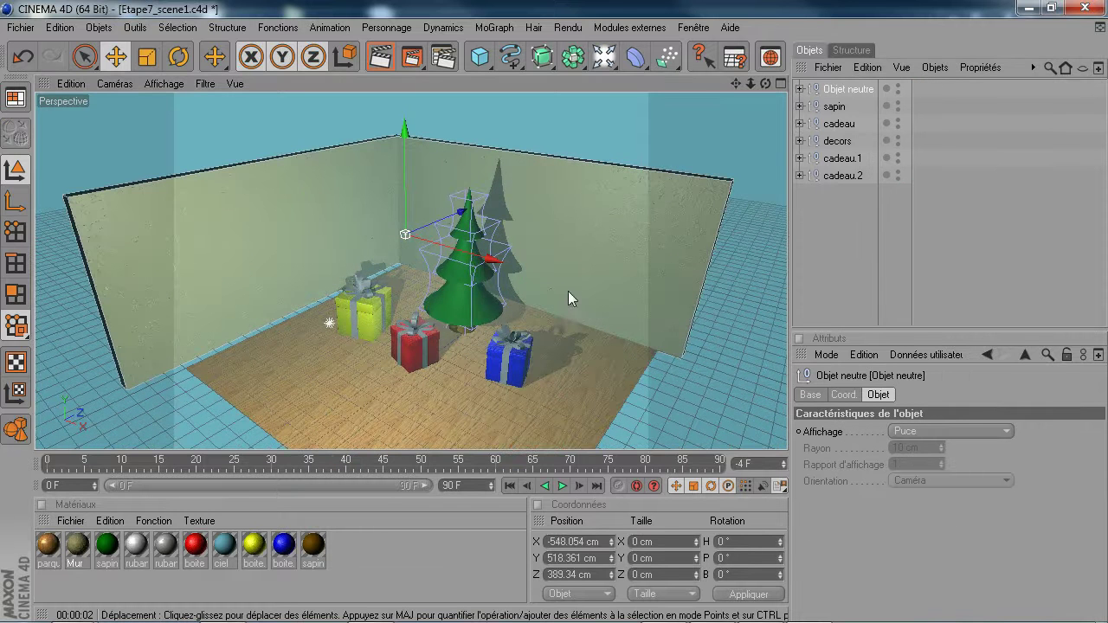
{"action": "left_click_drag", "start_coordinate": [563, 308], "coordinate": [519, 263], "text": "alt"}
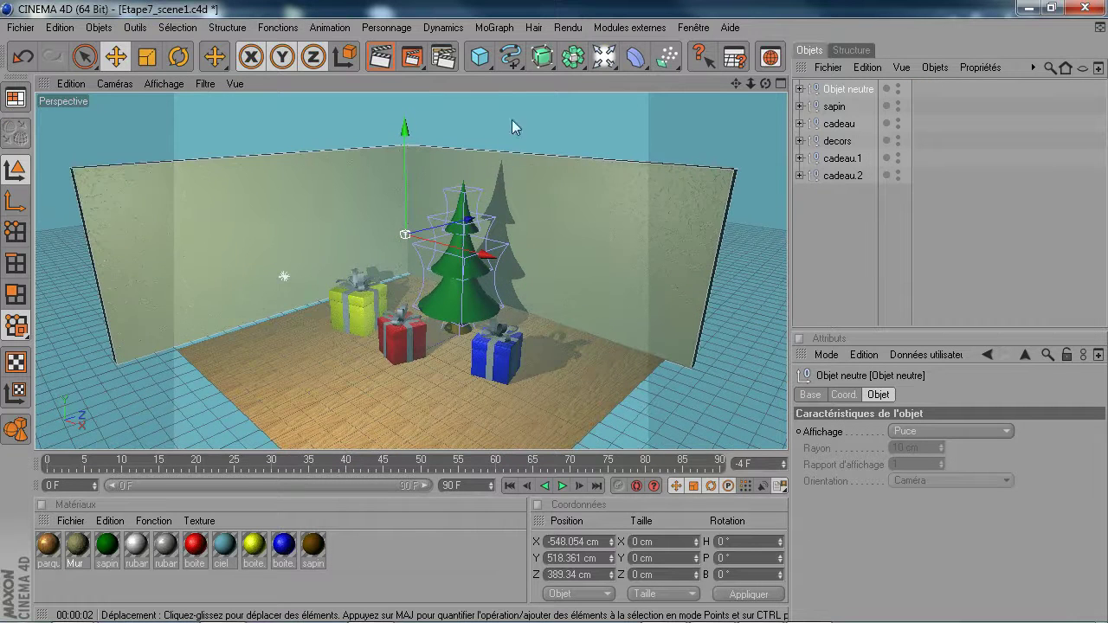
{"action": "left_click", "coordinate": [481, 59]}
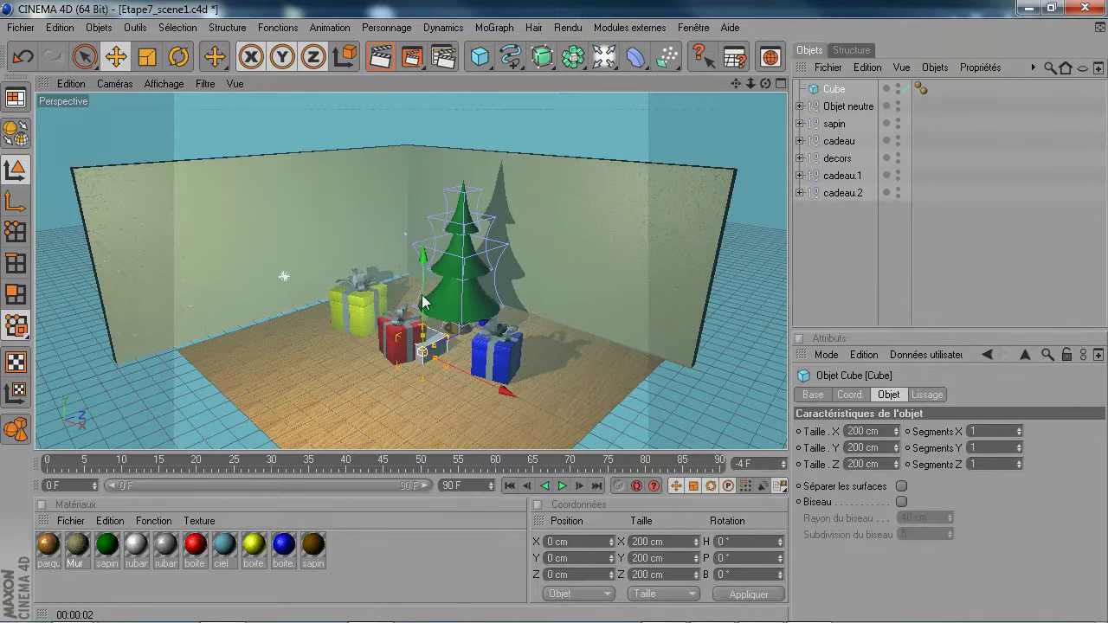
{"action": "left_click_drag", "start_coordinate": [424, 296], "coordinate": [423, 290]}
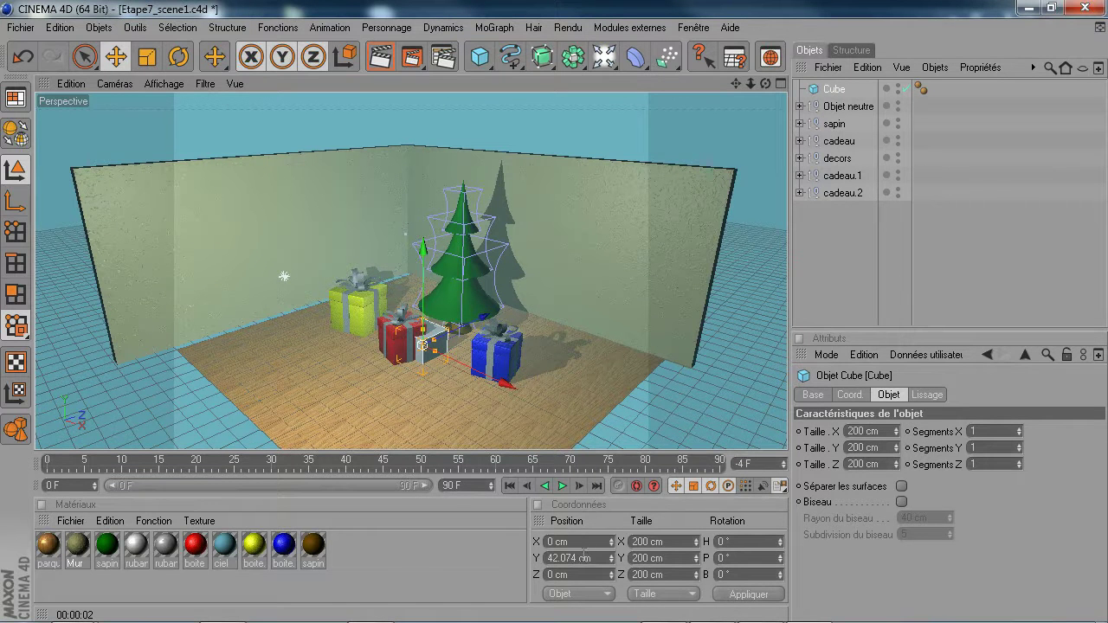
{"action": "left_click", "coordinate": [598, 558]}
{"action": "type", "text": "100"}
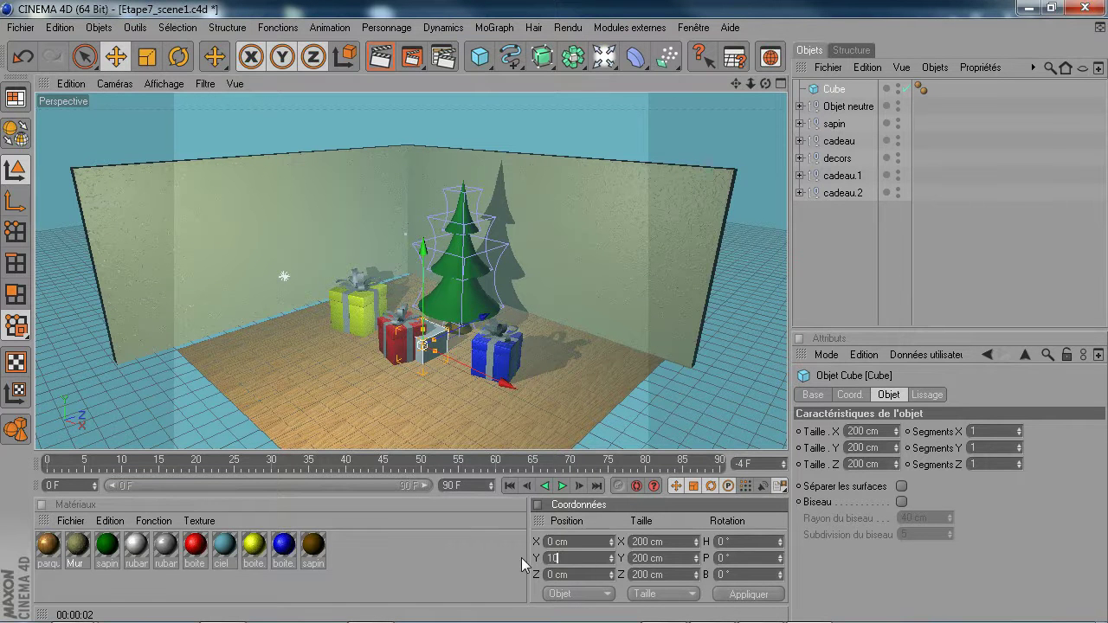
{"action": "key", "text": "Return"}
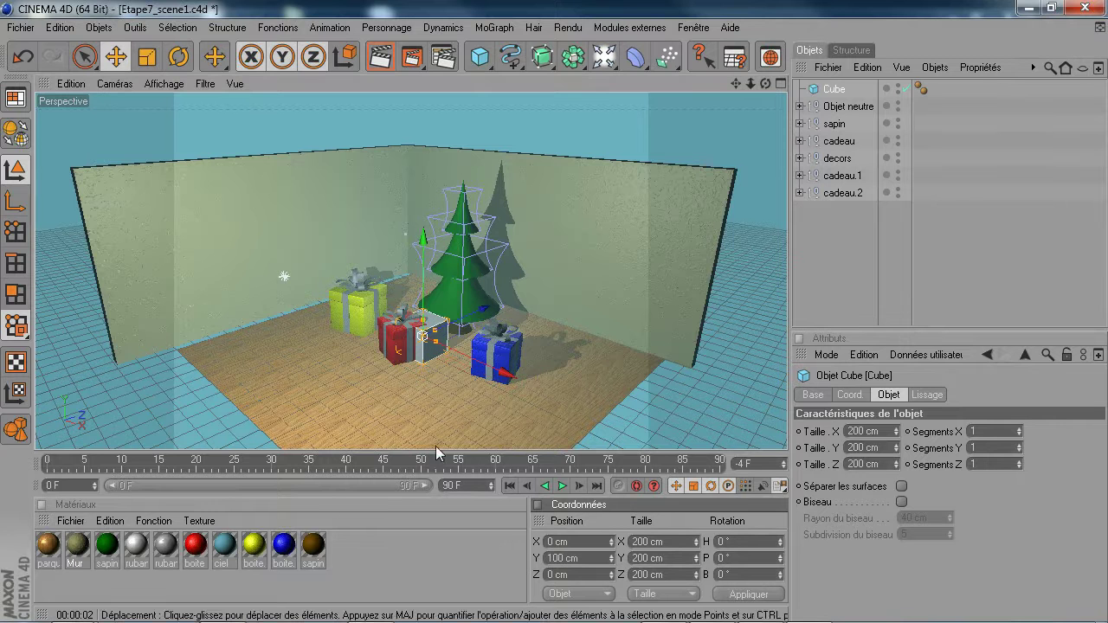
{"action": "scroll", "coordinate": [458, 406], "scroll_direction": "up", "scroll_amount": 2}
{"action": "left_click_drag", "start_coordinate": [503, 384], "coordinate": [465, 372]}
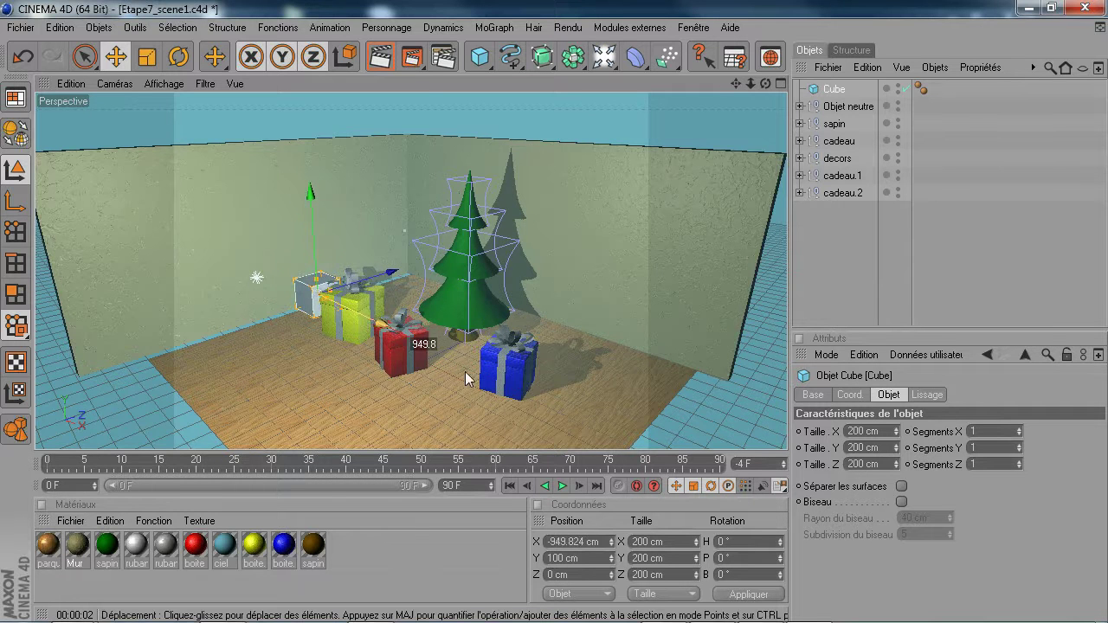
Stretch the new cube along the base of the side wall to a Z size of about 2586 cm
{"action": "key", "text": "o"}
{"action": "left_click_drag", "start_coordinate": [464, 372], "coordinate": [426, 388], "text": "alt"}
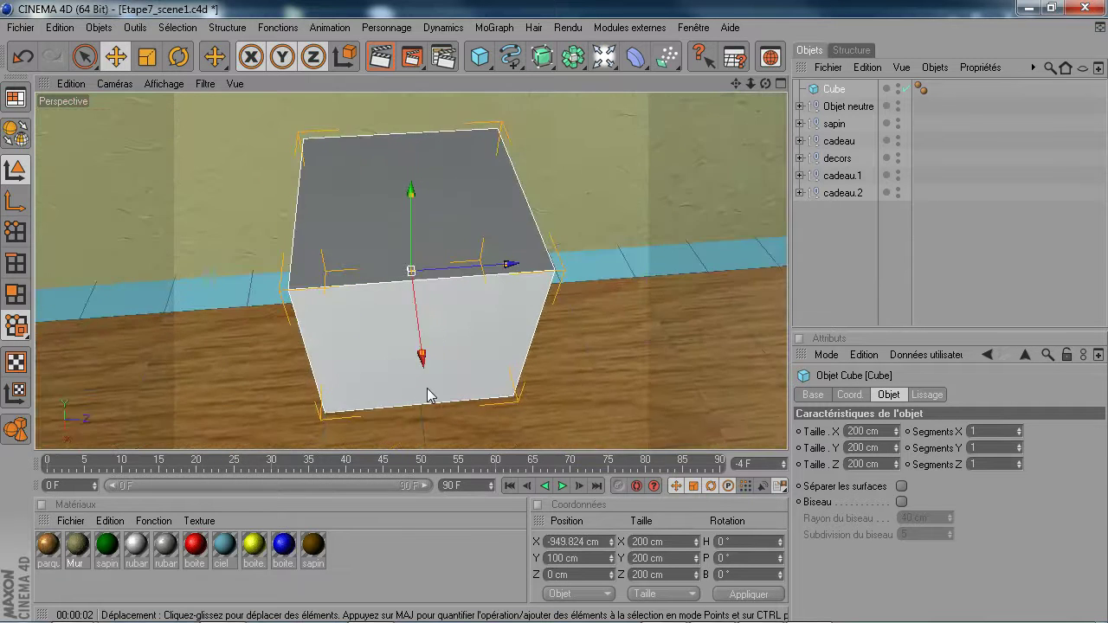
{"action": "scroll", "coordinate": [442, 372], "scroll_direction": "down", "scroll_amount": 6}
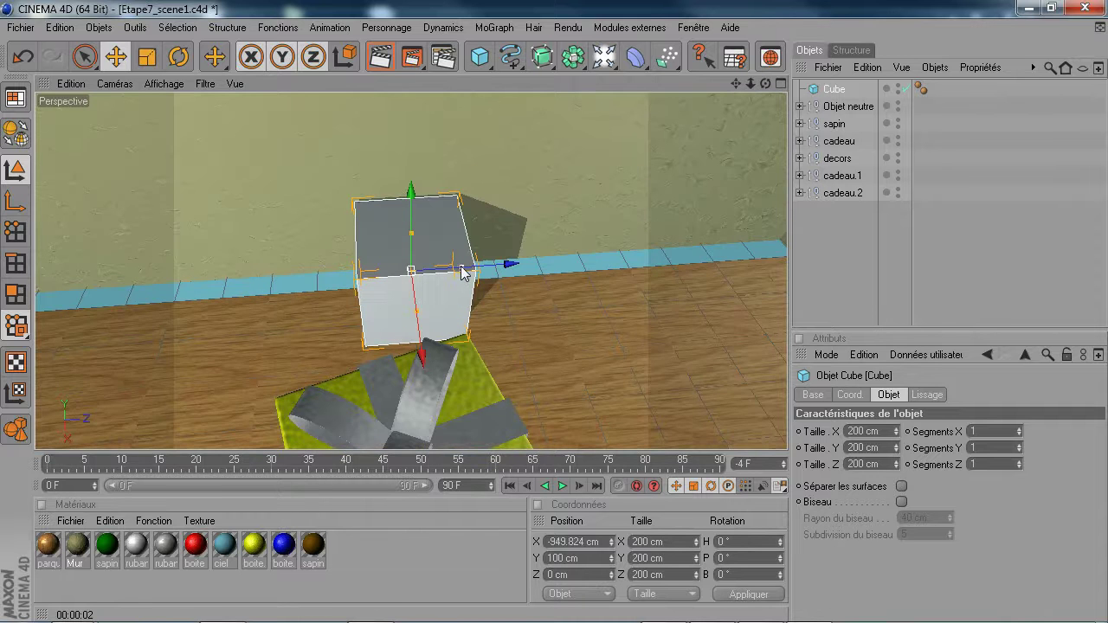
{"action": "scroll", "coordinate": [461, 272], "scroll_direction": "down", "scroll_amount": 6}
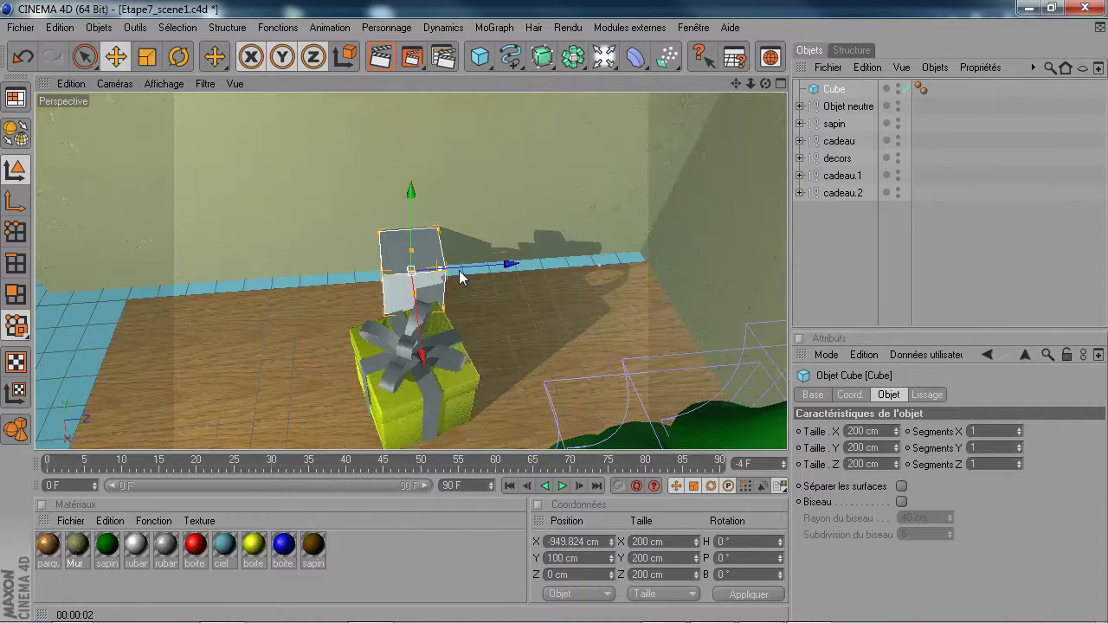
{"action": "scroll", "coordinate": [457, 275], "scroll_direction": "down", "scroll_amount": 2}
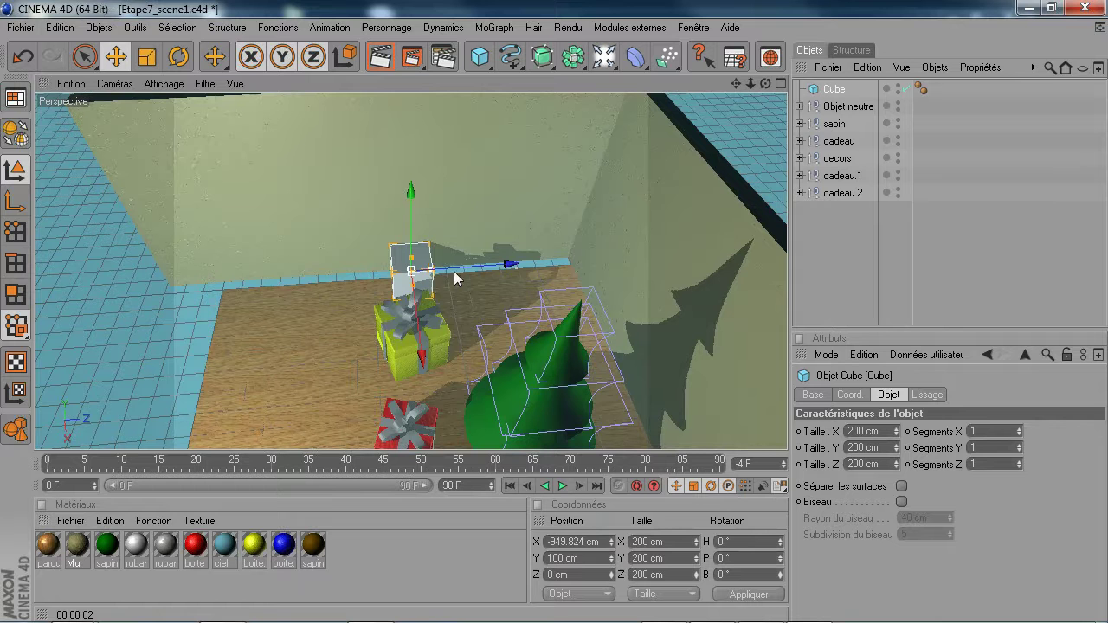
{"action": "left_click_drag", "start_coordinate": [431, 269], "coordinate": [650, 253]}
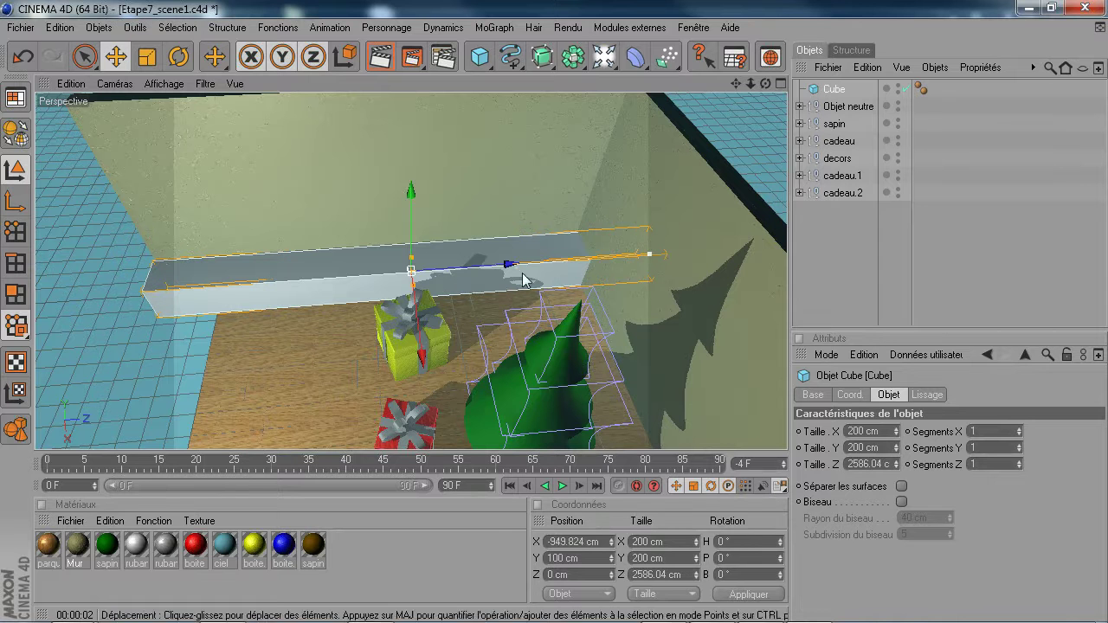
Turn off the shadow display in the perspective view
{"action": "left_click", "coordinate": [157, 80]}
{"action": "left_click", "coordinate": [190, 354]}
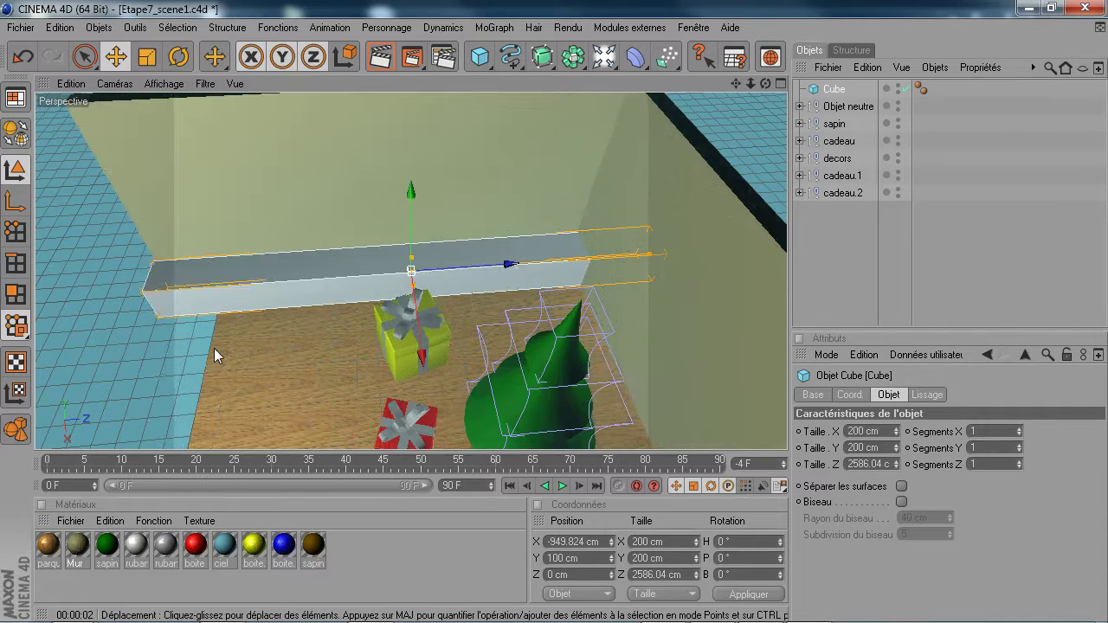
{"action": "left_click_drag", "start_coordinate": [325, 346], "coordinate": [712, 119], "text": "alt"}
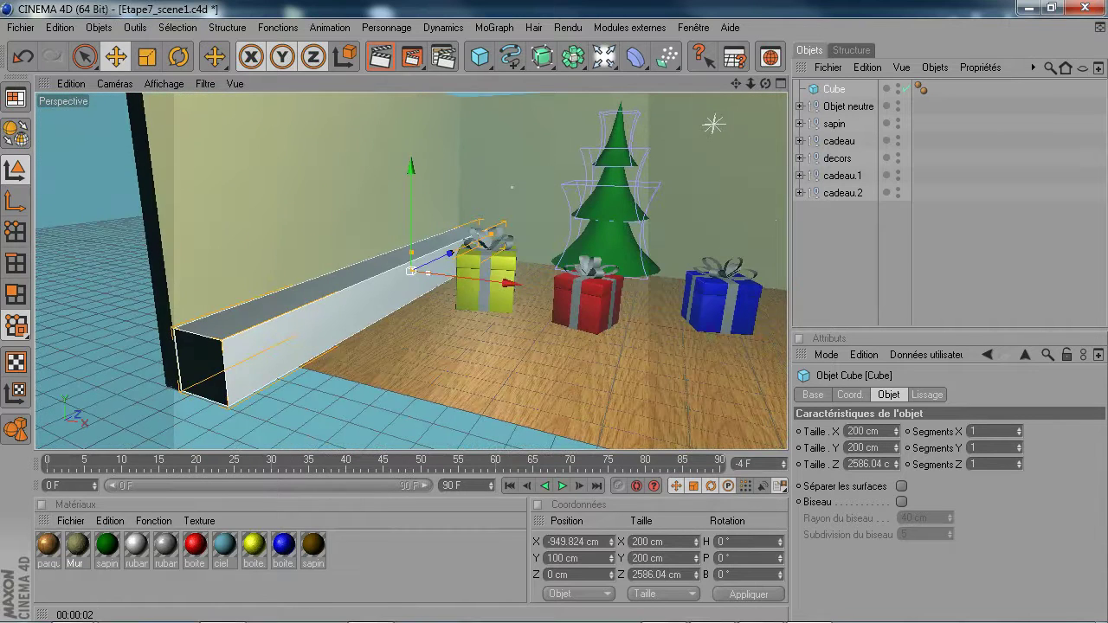
Slim the block to about 15.6 cm in X and 82.4 cm in Y and set it against the side wall at X about -1057 cm
{"action": "left_click_drag", "start_coordinate": [428, 273], "coordinate": [415, 273]}
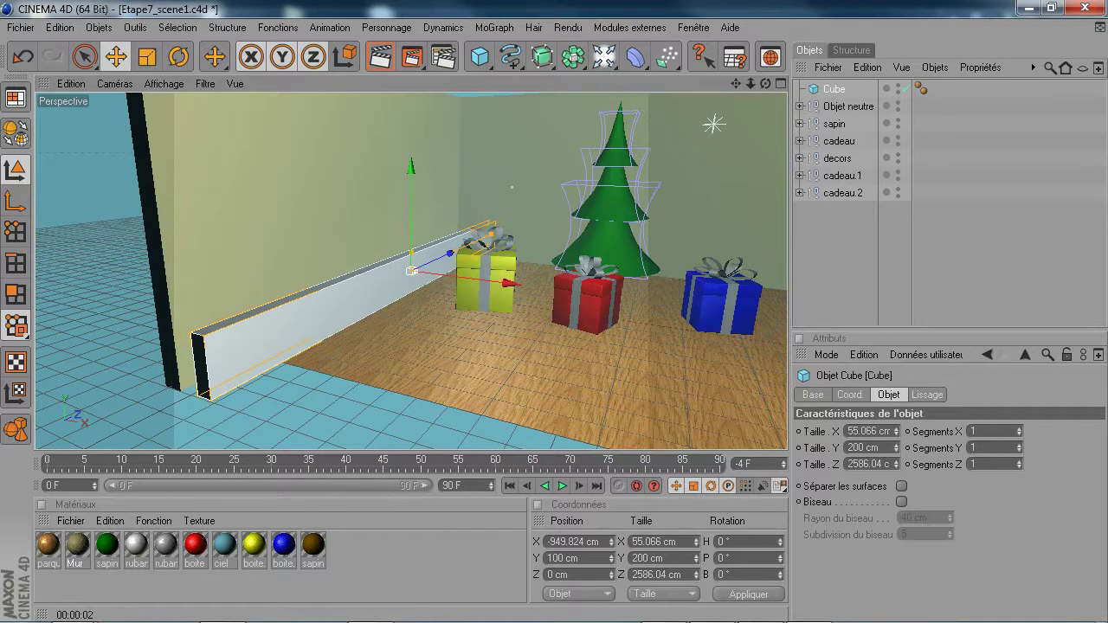
{"action": "mouse_move", "coordinate": [421, 317]}
{"action": "left_mouse_down", "text": "alt"}
{"action": "mouse_move", "coordinate": [441, 314]}
{"action": "mouse_move", "coordinate": [416, 304]}
{"action": "left_mouse_up", "text": "alt"}
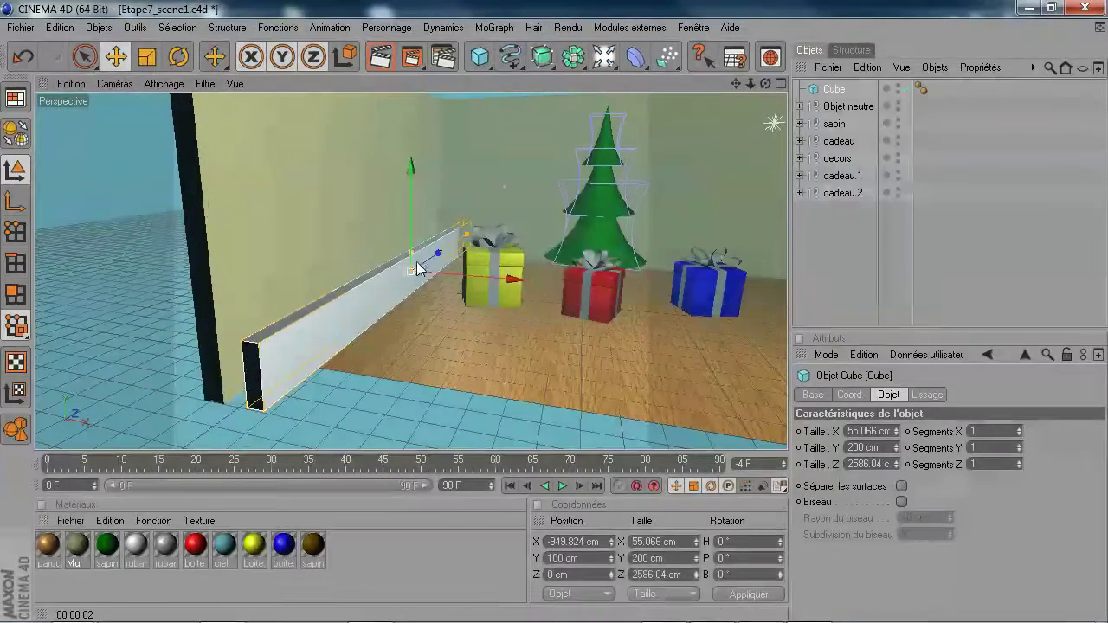
{"action": "left_click_drag", "start_coordinate": [413, 256], "coordinate": [474, 281]}
{"action": "scroll", "coordinate": [423, 292], "scroll_direction": "up", "scroll_amount": 3}
{"action": "left_click_drag", "start_coordinate": [386, 167], "coordinate": [386, 182]}
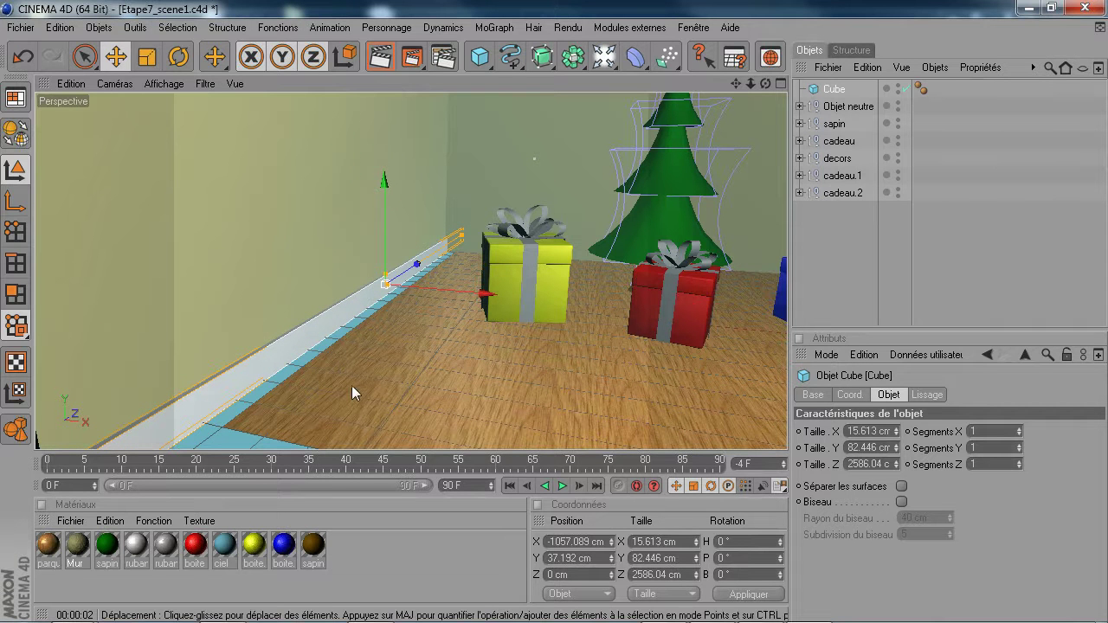
Set the block's Y size to 80 cm and its Y position to 40 cm
{"action": "left_click", "coordinate": [686, 558]}
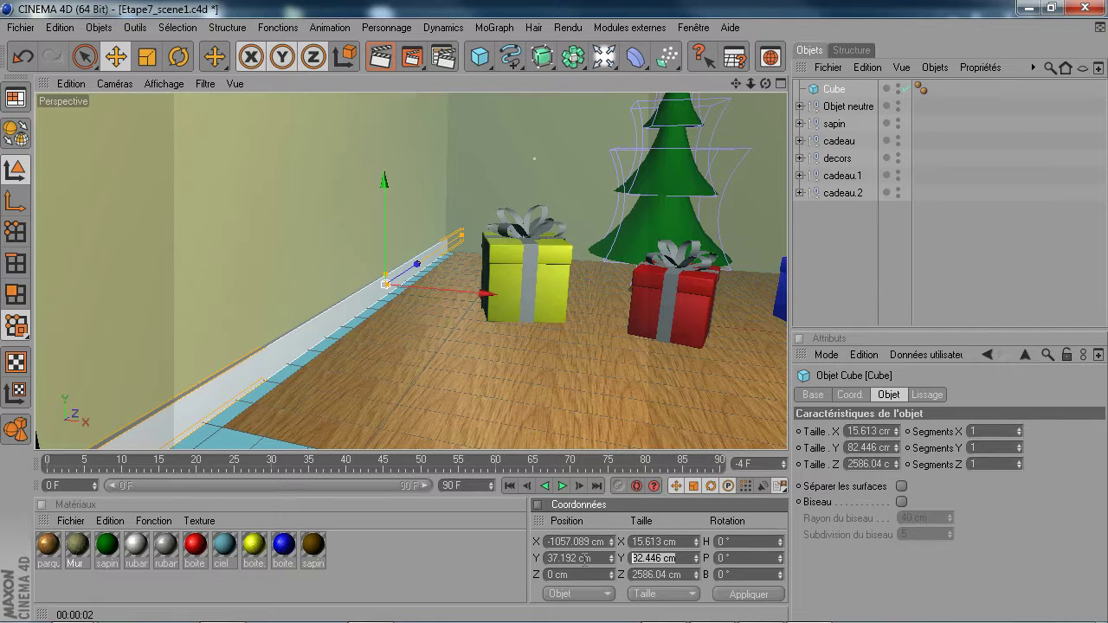
{"action": "type", "text": "800"}
{"action": "key", "text": "Return"}
{"action": "left_click", "coordinate": [603, 558]}
{"action": "type", "text": "40"}
{"action": "key", "text": "Return"}
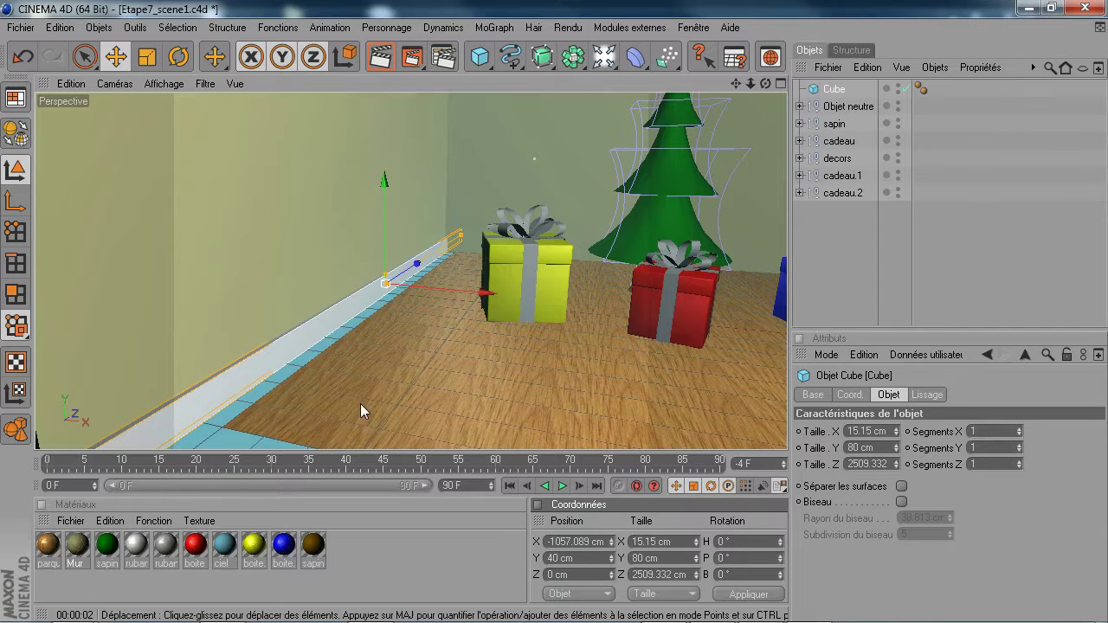
Give the block 5 segments in Y and convert it to an editable polygon object
{"action": "scroll", "coordinate": [356, 381], "scroll_direction": "up", "scroll_amount": 3}
{"action": "scroll", "coordinate": [355, 381], "scroll_direction": "up", "scroll_amount": 2}
{"action": "left_click_drag", "start_coordinate": [355, 381], "coordinate": [364, 337], "text": "alt"}
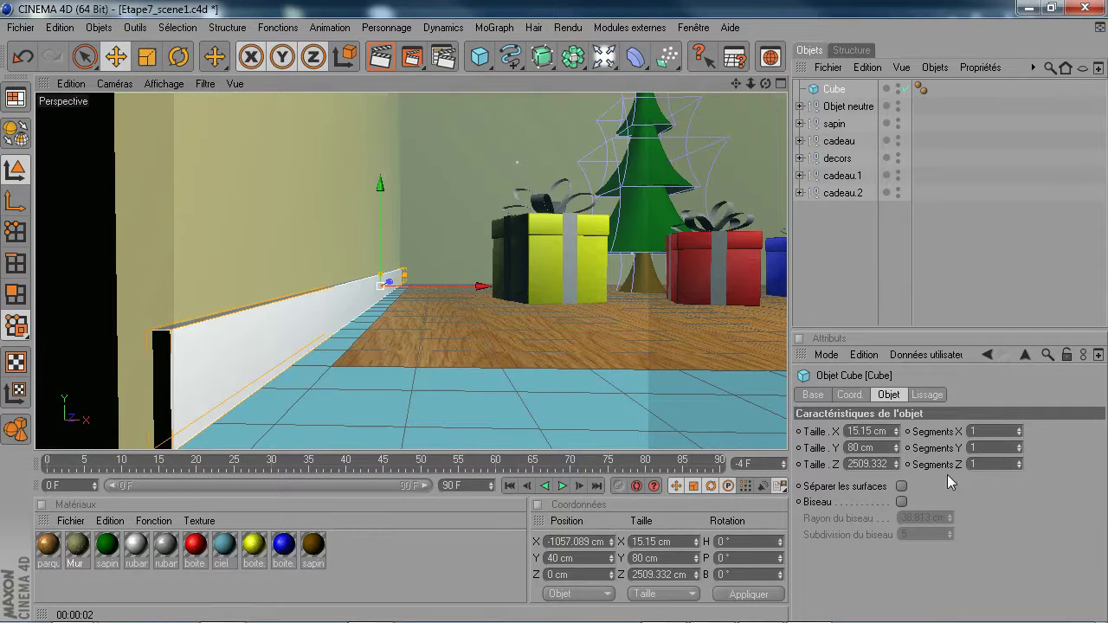
{"action": "double_click", "coordinate": [979, 445]}
{"action": "type", "text": "3"}
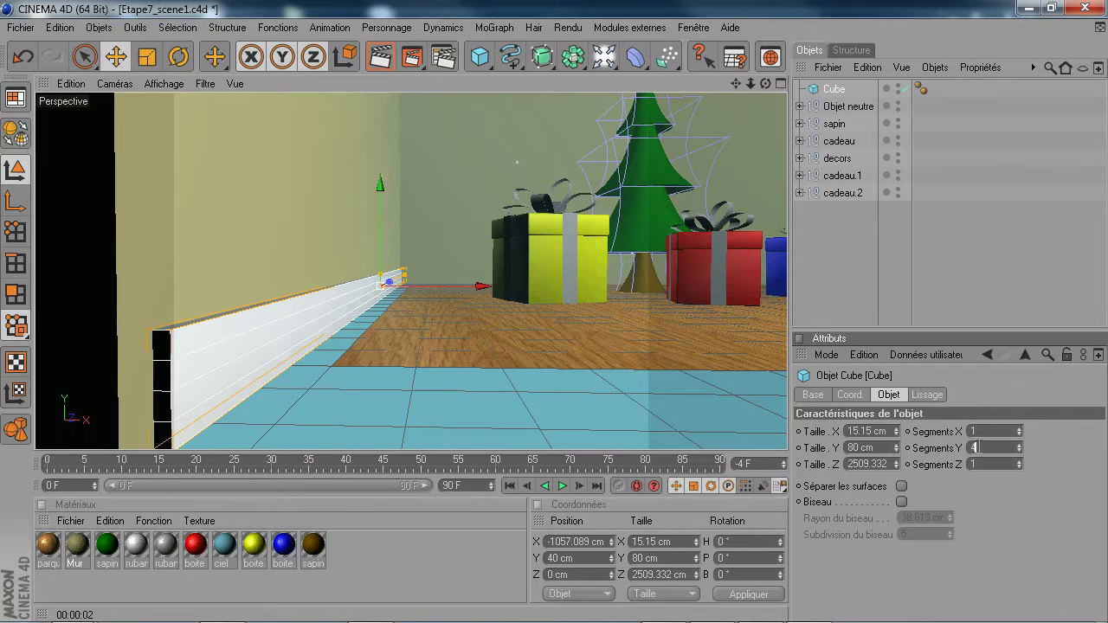
{"action": "scroll", "coordinate": [976, 448], "scroll_direction": "up", "scroll_amount": 1}
{"action": "left_click", "coordinate": [19, 141]}
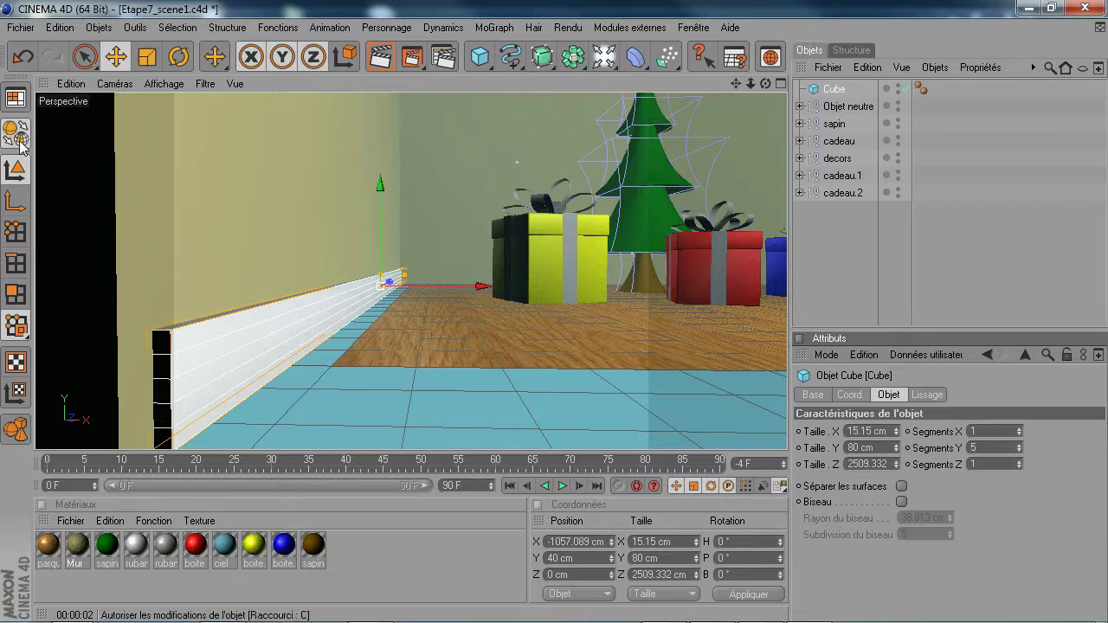
Push the second polygon strip from the top of the block's front face inward to X about -0.94 cm
{"action": "left_click", "coordinate": [15, 295]}
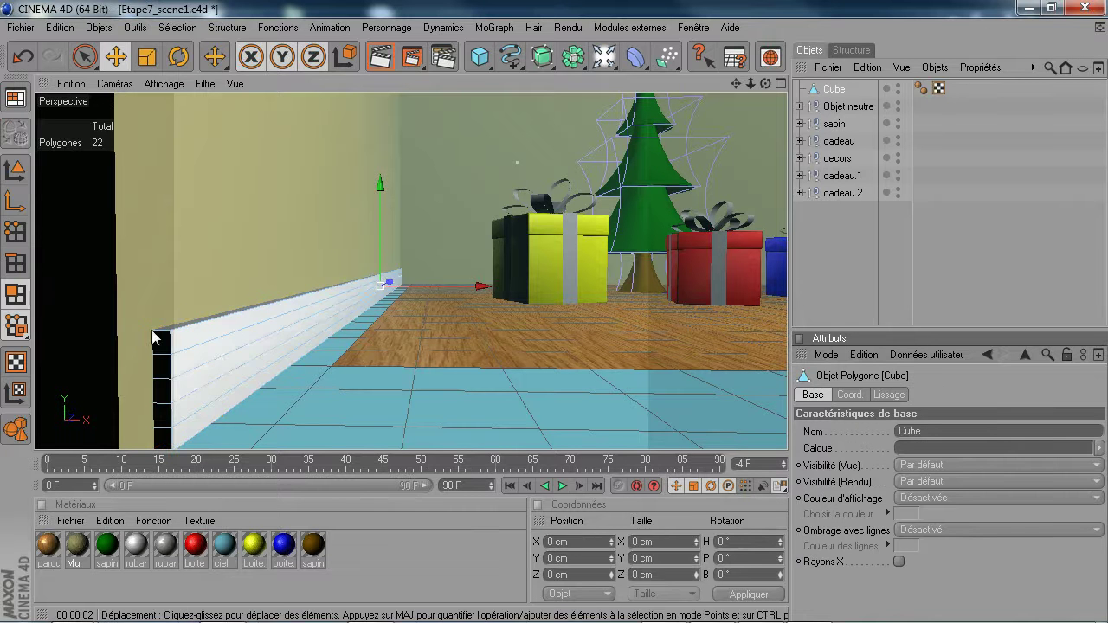
{"action": "left_click", "coordinate": [221, 352]}
{"action": "left_click_drag", "start_coordinate": [382, 281], "coordinate": [381, 282]}
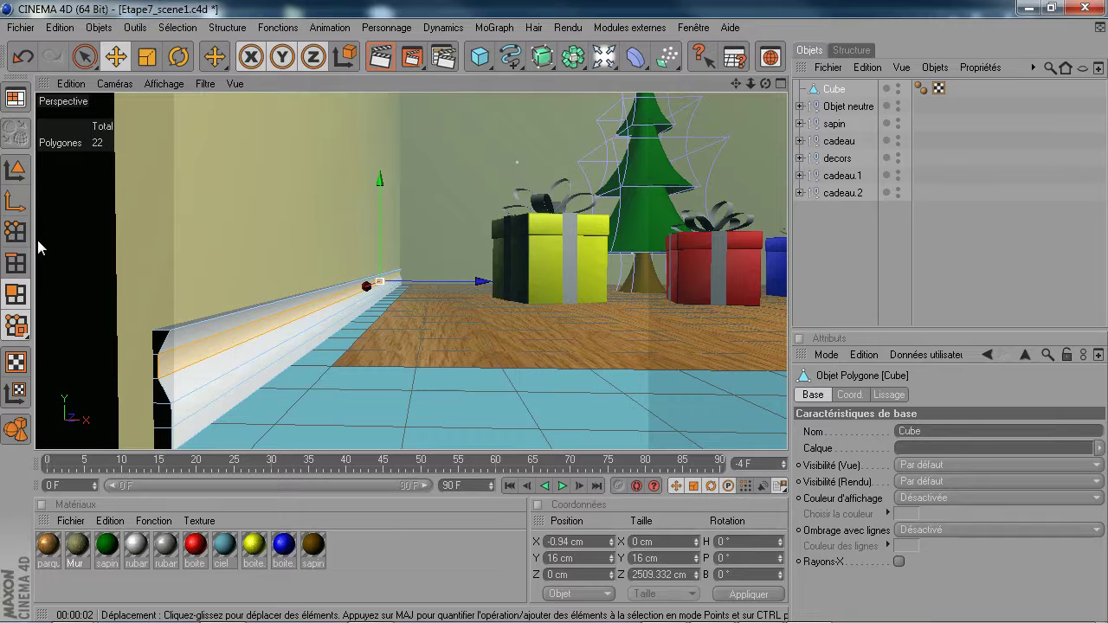
Move the lower front edge at Y -24 cm to X about 1.9 cm, and the top front edge to X about 0.5 cm and Y about 35.7 cm
{"action": "left_click", "coordinate": [8, 273]}
{"action": "left_click", "coordinate": [216, 411]}
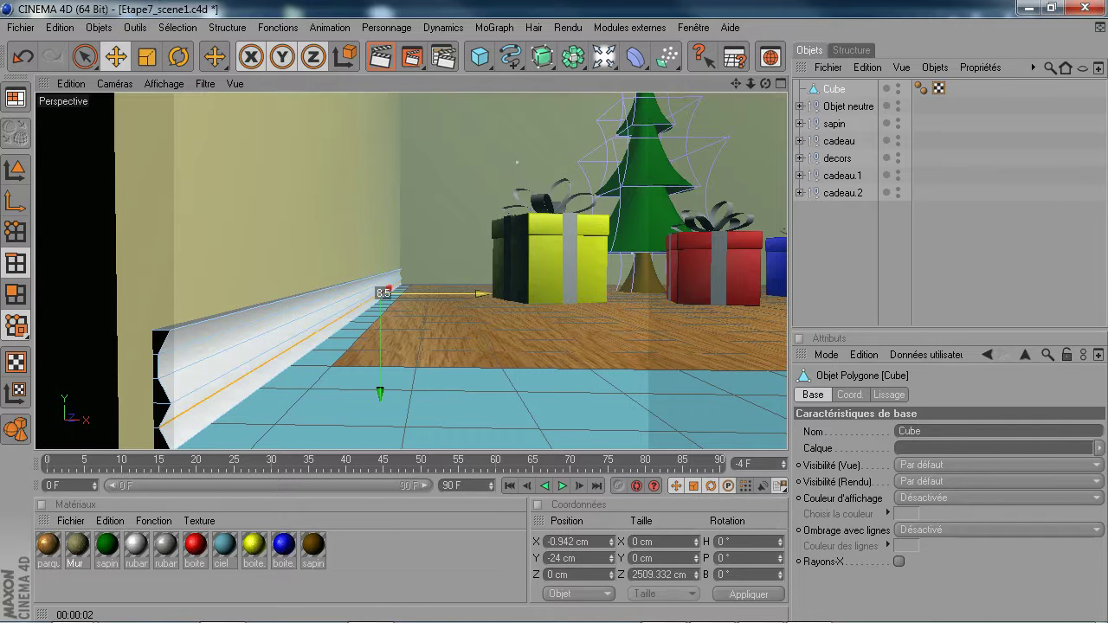
{"action": "left_click_drag", "start_coordinate": [388, 289], "coordinate": [390, 288]}
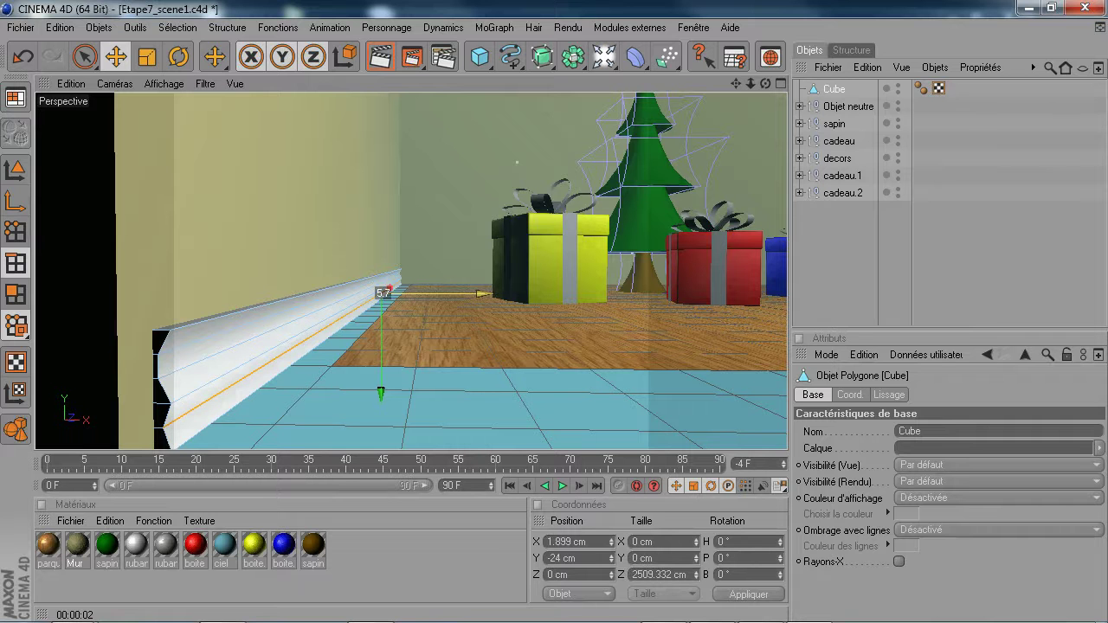
{"action": "left_click", "coordinate": [271, 305]}
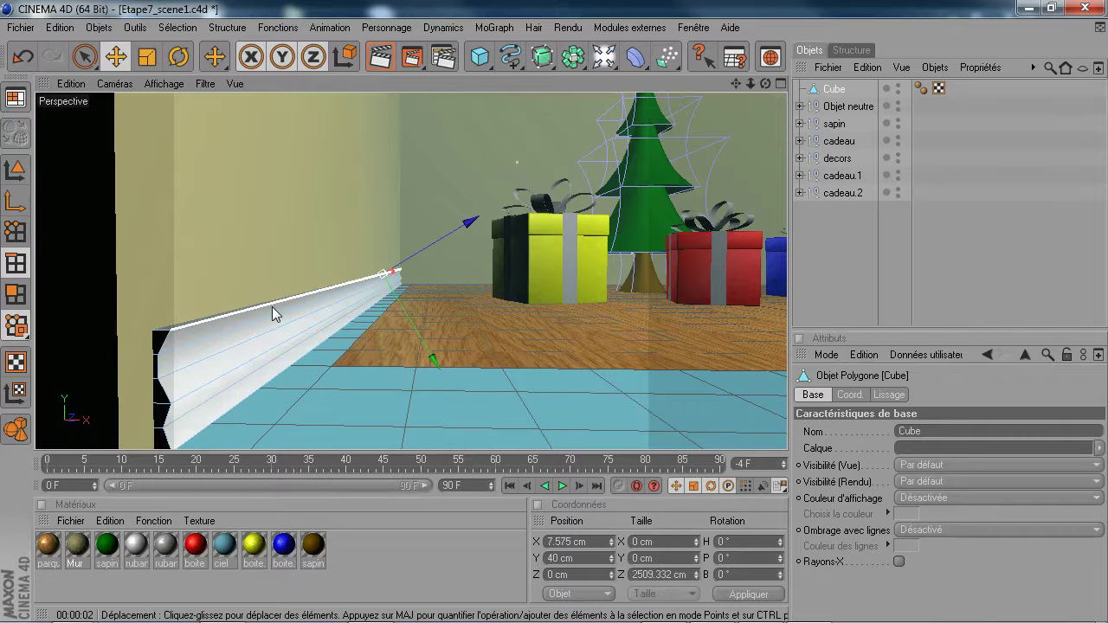
{"action": "left_click_drag", "start_coordinate": [426, 250], "coordinate": [398, 267]}
{"action": "left_click_drag", "start_coordinate": [342, 388], "coordinate": [325, 343], "text": "alt"}
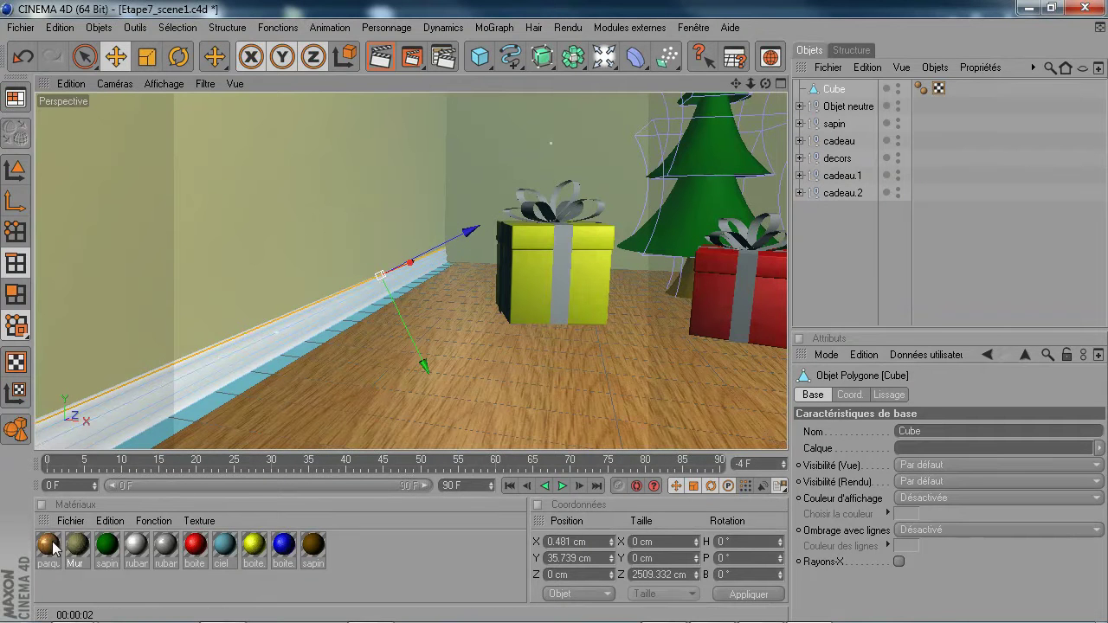
Duplicate the parquet material, darken the copy's color to L 22784 and set its color texture mix intensity to 35%
{"action": "left_click_drag", "start_coordinate": [49, 545], "coordinate": [355, 549]}
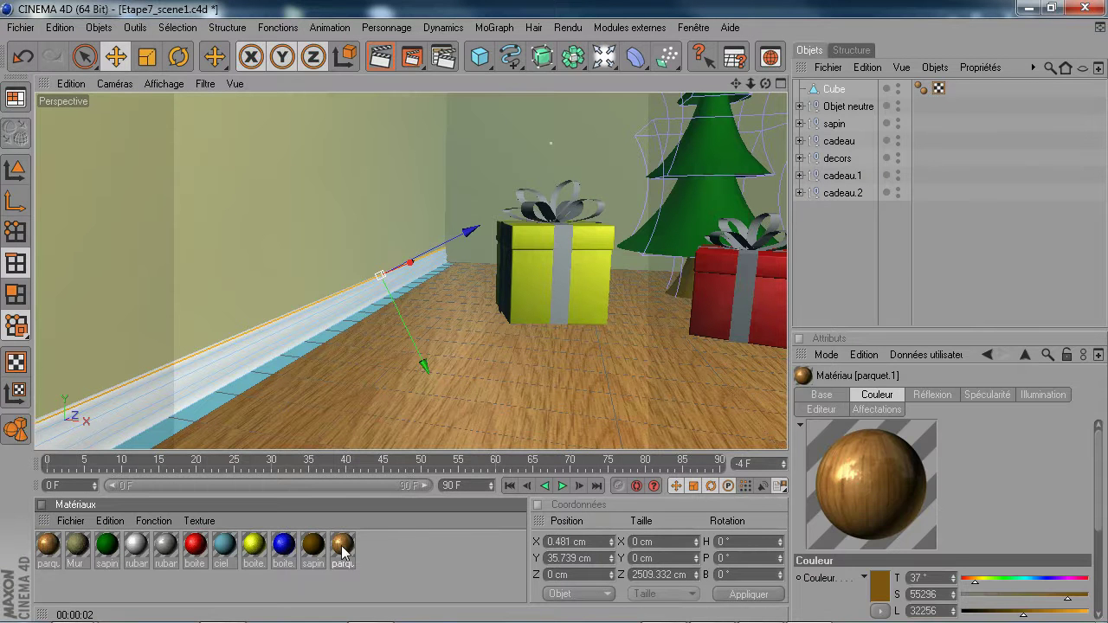
{"action": "double_click", "coordinate": [342, 546]}
{"action": "left_click", "coordinate": [649, 210]}
{"action": "left_click_drag", "start_coordinate": [667, 363], "coordinate": [629, 362]}
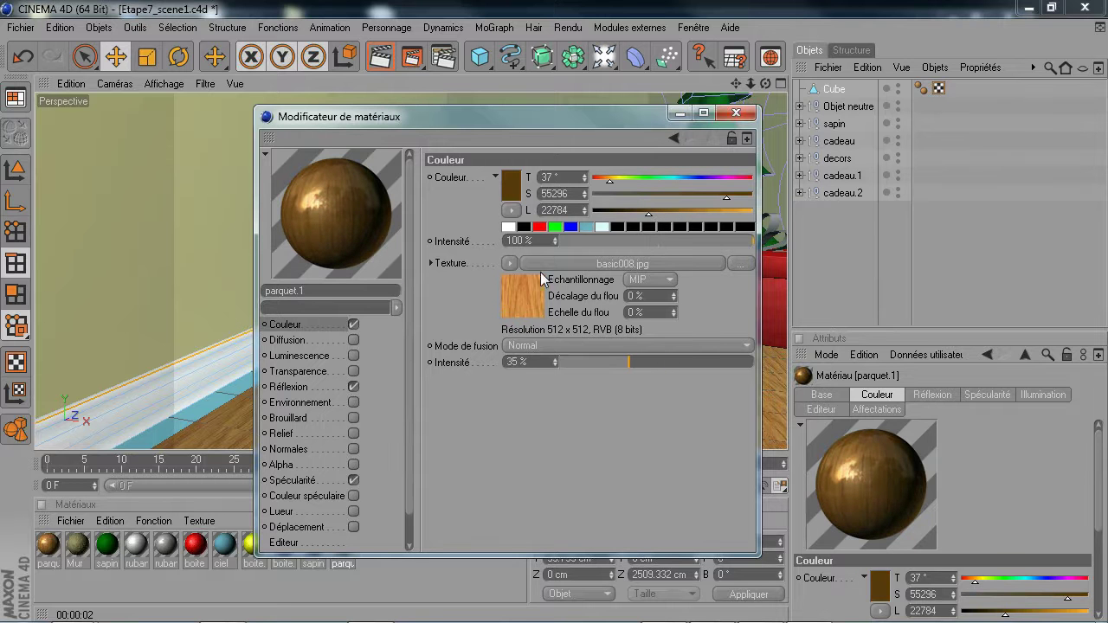
Lower the parquet copy's reflection intensity to 3% with a 1% texture mix, and darken its color to L 10496
{"action": "left_click", "coordinate": [289, 387]}
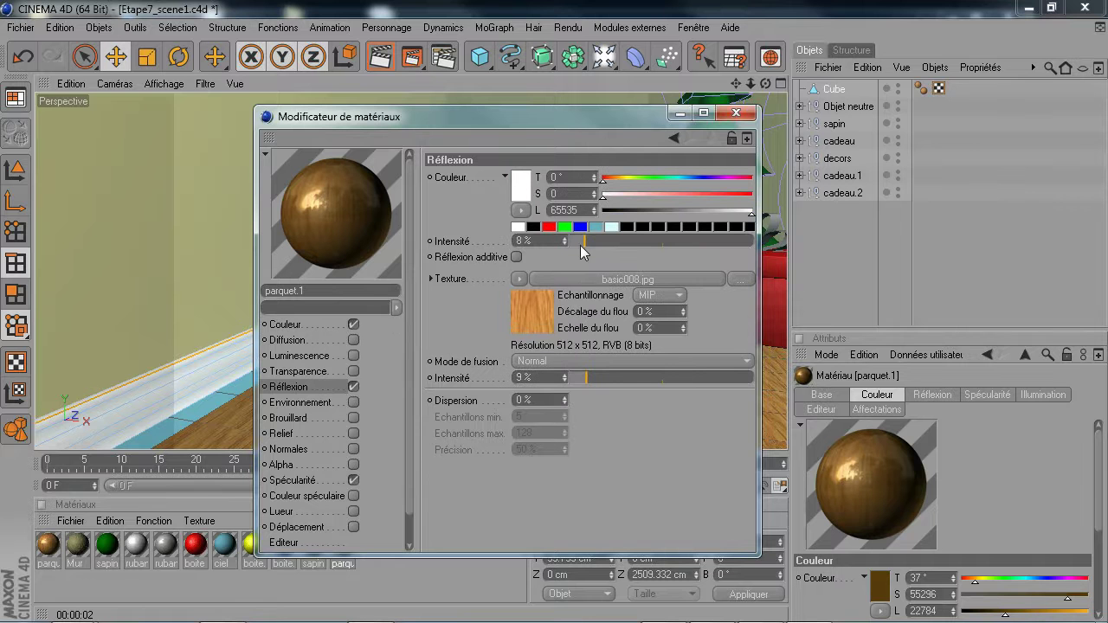
{"action": "left_click_drag", "start_coordinate": [580, 245], "coordinate": [574, 245]}
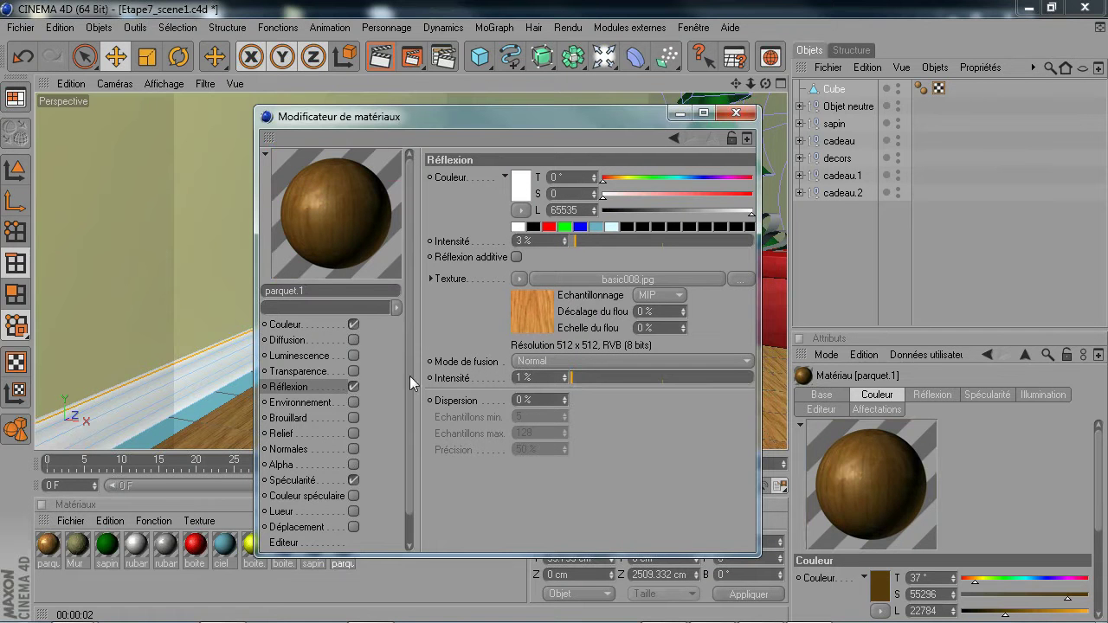
{"action": "left_click", "coordinate": [331, 326]}
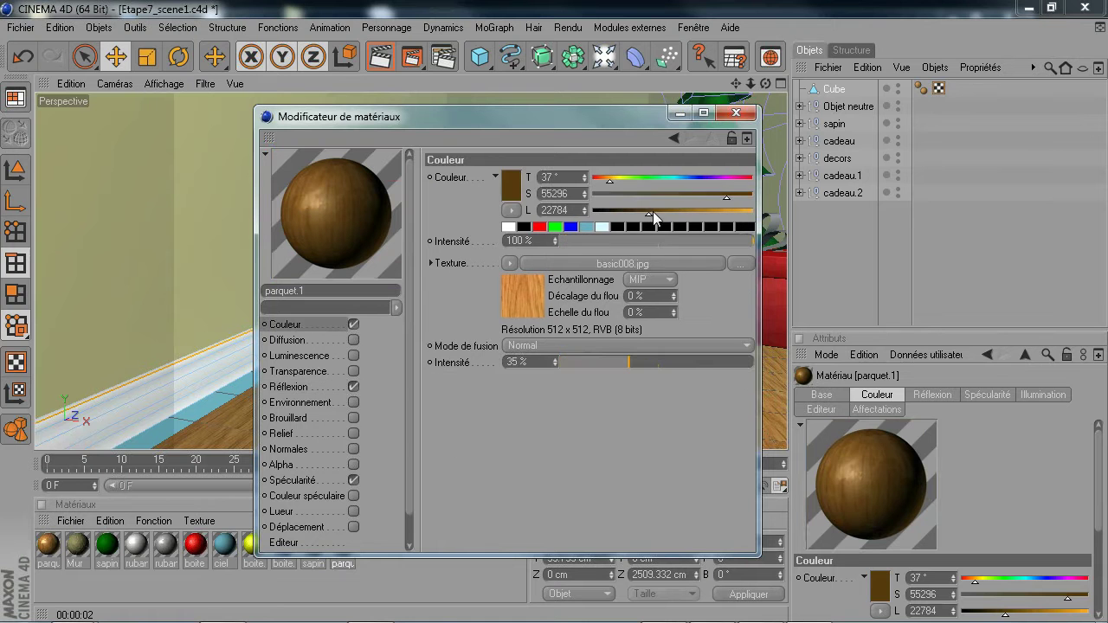
{"action": "left_click_drag", "start_coordinate": [641, 213], "coordinate": [619, 210]}
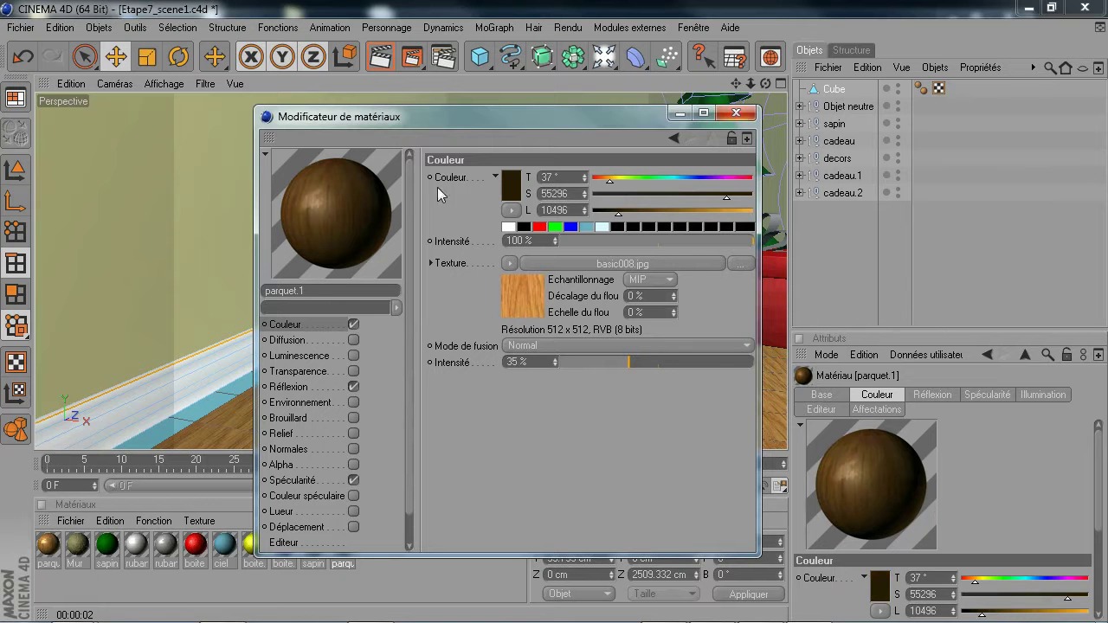
Apply the dark parquet material to the baseboard and render the perspective view
{"action": "left_click_drag", "start_coordinate": [359, 220], "coordinate": [232, 367]}
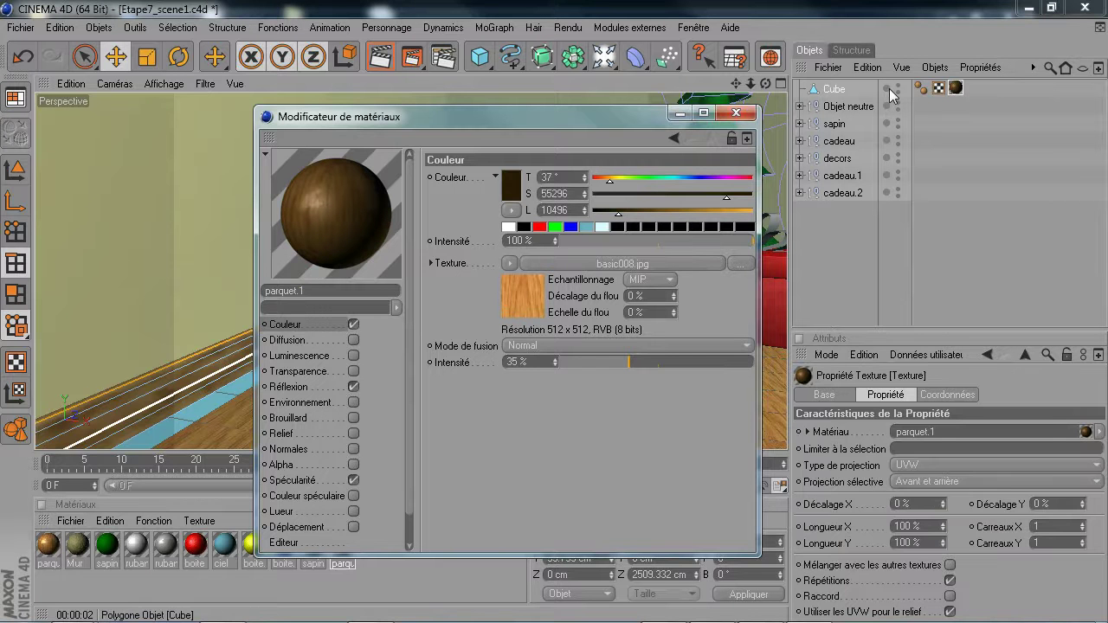
{"action": "left_click", "coordinate": [735, 112]}
{"action": "left_click", "coordinate": [380, 57]}
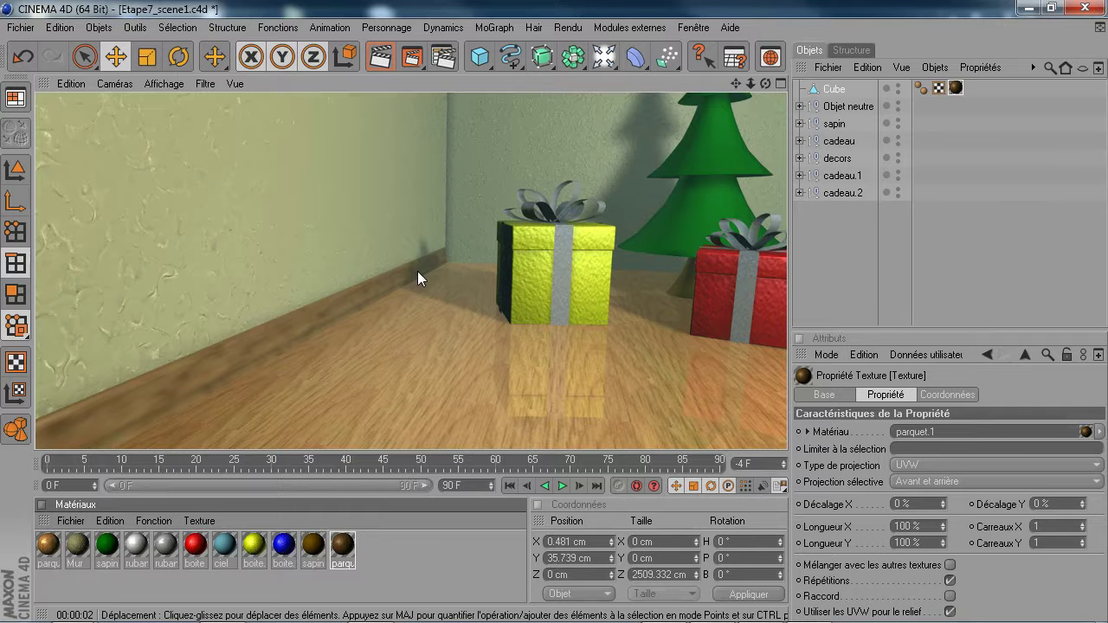
Duplicate the baseboard object and rotate the copy to a heading of -90°
{"action": "scroll", "coordinate": [413, 270], "scroll_direction": "down", "scroll_amount": 6}
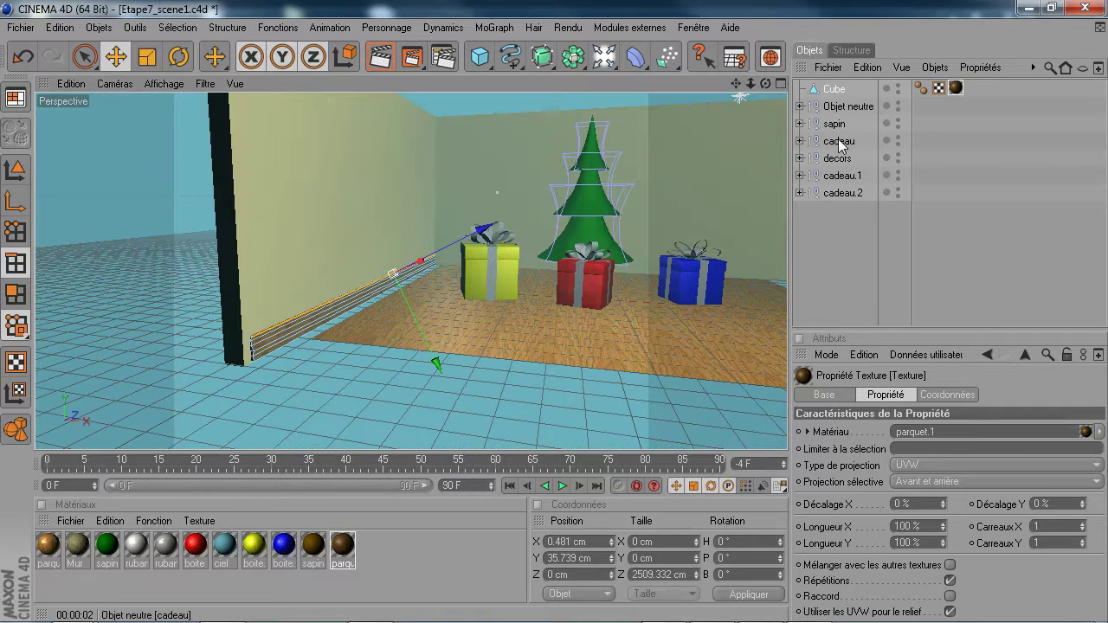
{"action": "left_click", "coordinate": [832, 241]}
{"action": "left_click", "coordinate": [832, 89]}
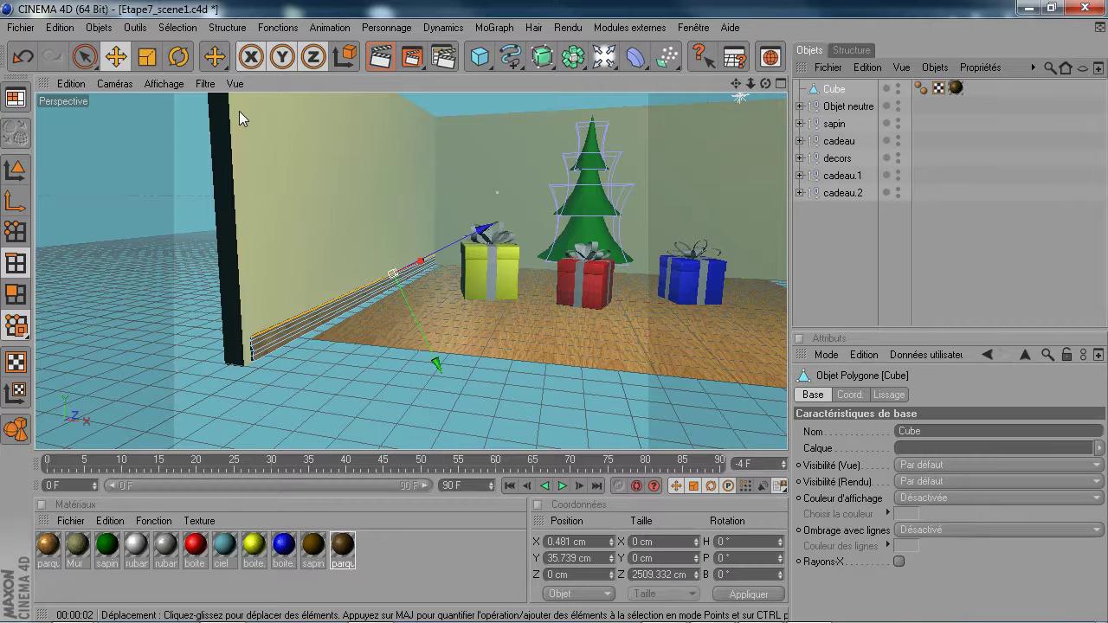
{"action": "left_click", "coordinate": [14, 170]}
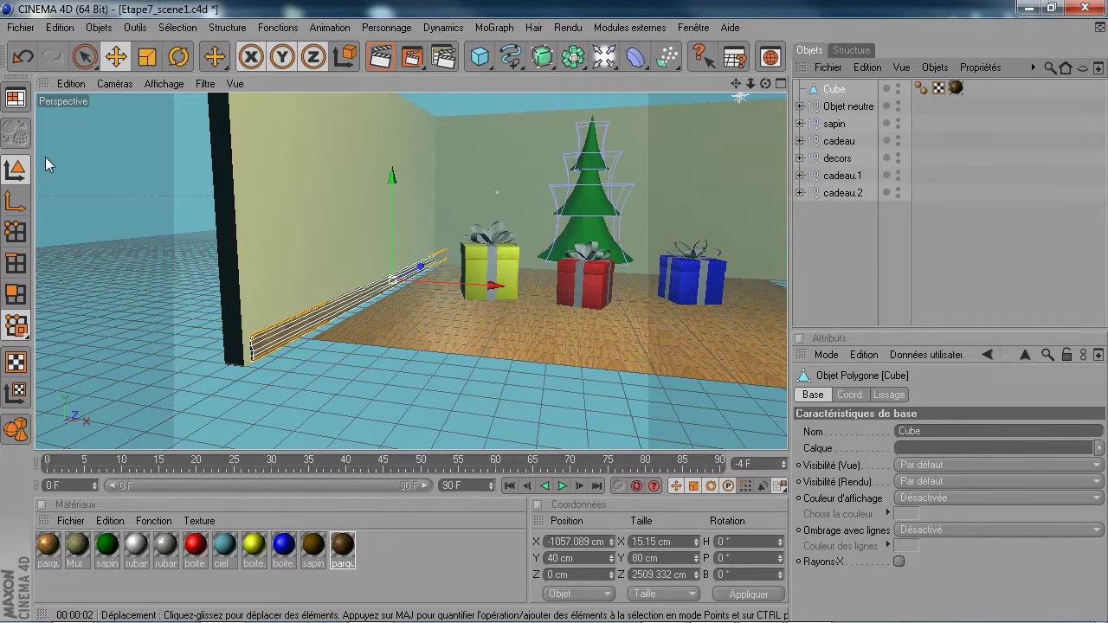
{"action": "left_click_drag", "start_coordinate": [831, 91], "coordinate": [839, 216], "text": "ctrl"}
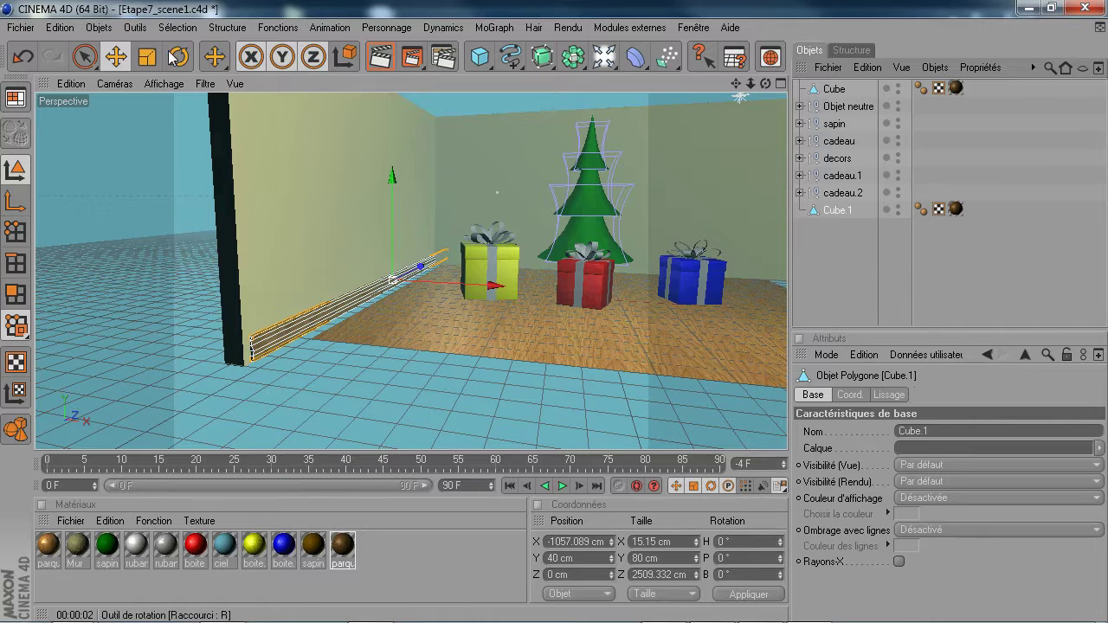
{"action": "left_click", "coordinate": [178, 56]}
{"action": "left_click_drag", "start_coordinate": [415, 291], "coordinate": [269, 291]}
In the top view, slide the rotated baseboard copy along the X axis to about 56 cm
{"action": "middle_click", "coordinate": [632, 149]}
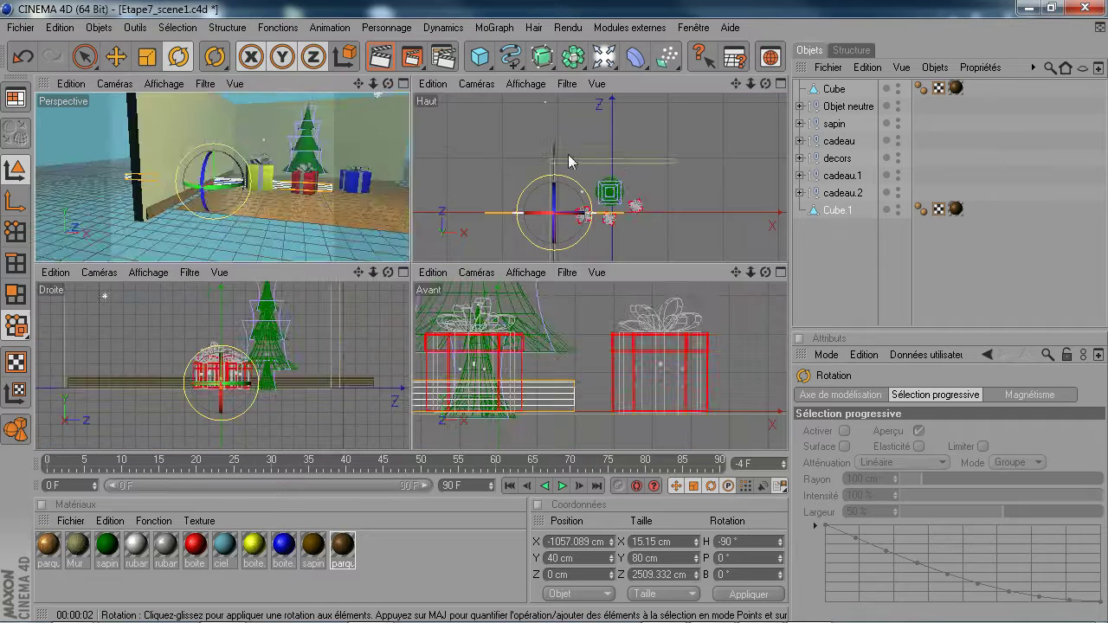
{"action": "middle_click", "coordinate": [569, 157]}
{"action": "left_click", "coordinate": [115, 56]}
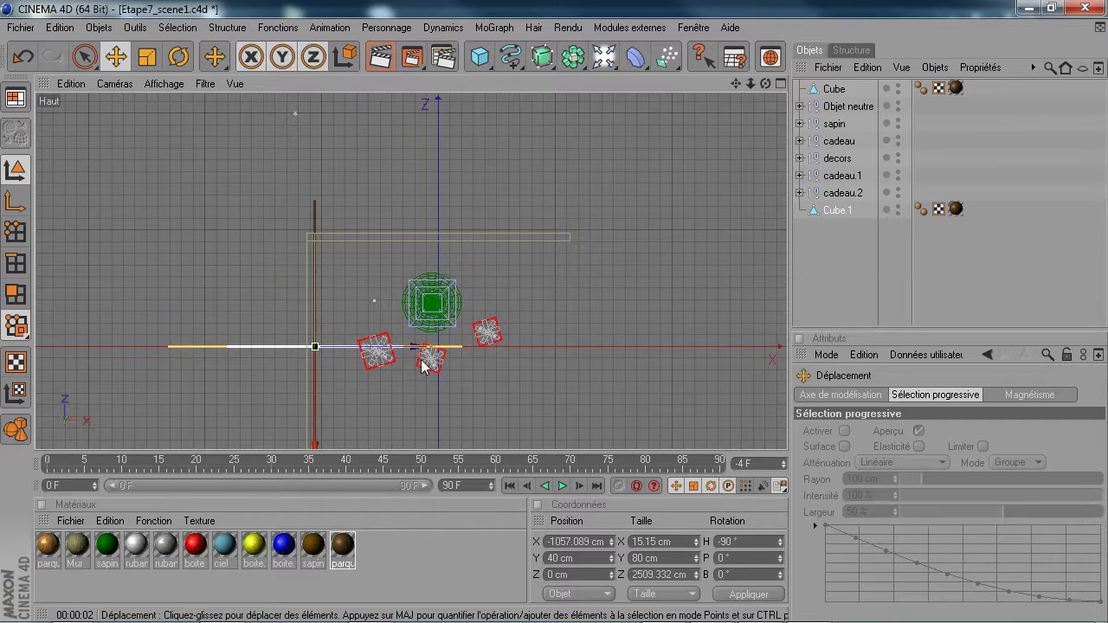
{"action": "scroll", "coordinate": [424, 362], "scroll_direction": "up", "scroll_amount": 2}
{"action": "left_click_drag", "start_coordinate": [405, 378], "coordinate": [481, 377]}
{"action": "left_click_drag", "start_coordinate": [373, 362], "coordinate": [445, 364]}
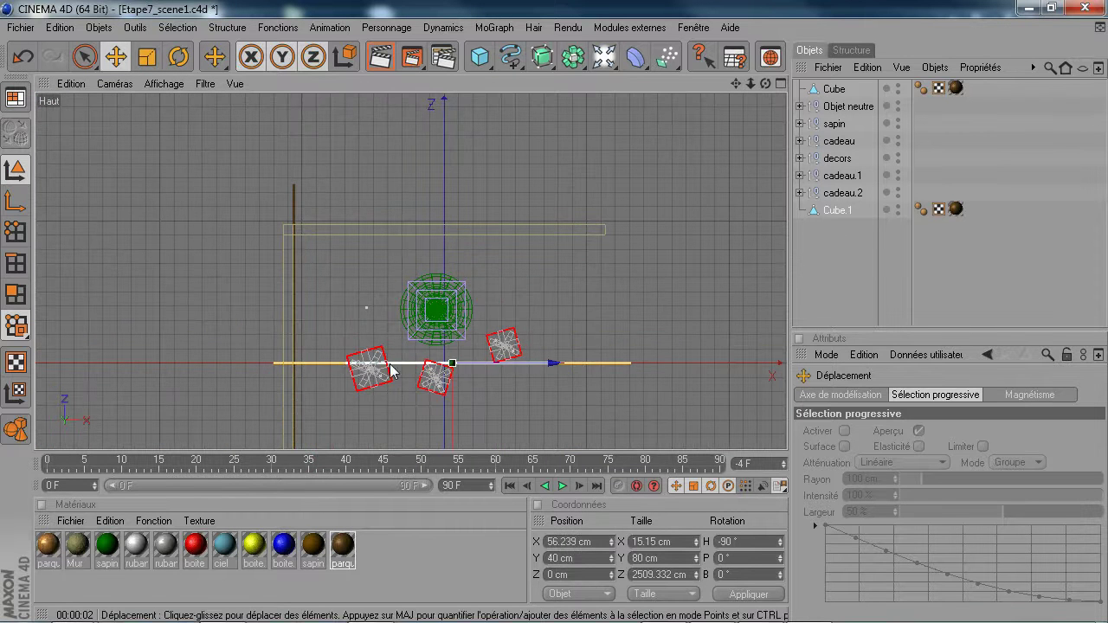
Move the baseboard copy against the back wall at Z about 895 cm
{"action": "left_click_drag", "start_coordinate": [450, 430], "coordinate": [450, 298]}
{"action": "scroll", "coordinate": [451, 426], "scroll_direction": "up", "scroll_amount": 1}
{"action": "scroll", "coordinate": [451, 433], "scroll_direction": "up", "scroll_amount": 6}
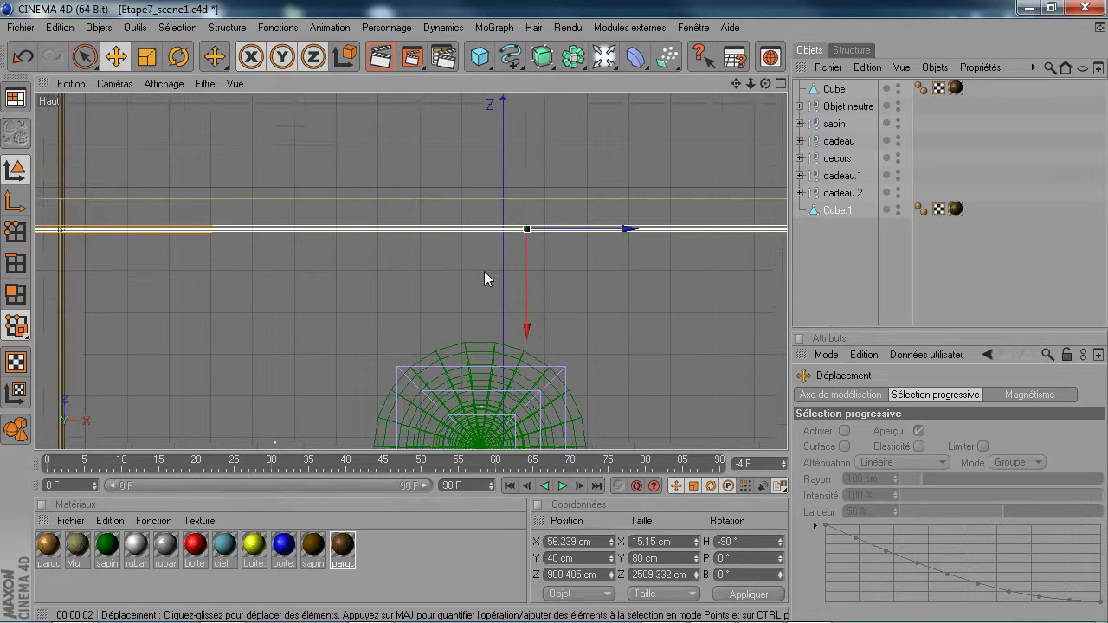
{"action": "scroll", "coordinate": [484, 272], "scroll_direction": "up", "scroll_amount": 2}
{"action": "left_click_drag", "start_coordinate": [576, 320], "coordinate": [576, 323]}
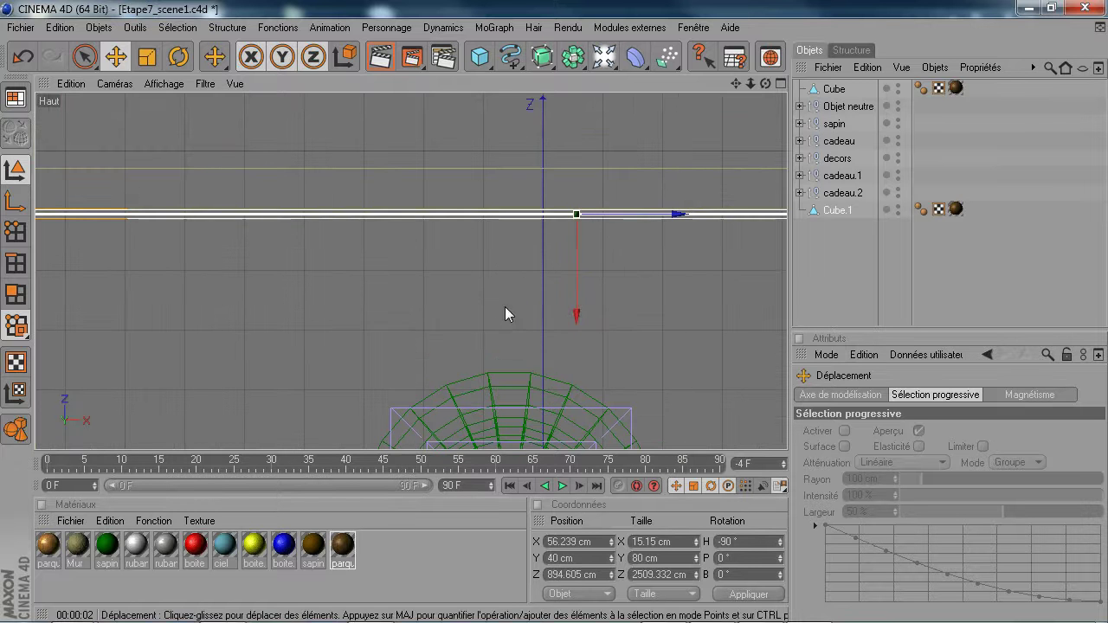
Frame the room corner with the tree and gifts in the perspective view and render it
{"action": "middle_click", "coordinate": [504, 306]}
{"action": "middle_click", "coordinate": [333, 200]}
{"action": "left_click_drag", "start_coordinate": [459, 243], "coordinate": [411, 326], "text": "alt"}
{"action": "middle_click_drag", "start_coordinate": [239, 117], "coordinate": [239, 178], "text": "alt"}
{"action": "middle_click_drag", "start_coordinate": [239, 117], "coordinate": [238, 132], "text": "alt"}
{"action": "left_click_drag", "start_coordinate": [377, 334], "coordinate": [355, 380], "text": "alt"}
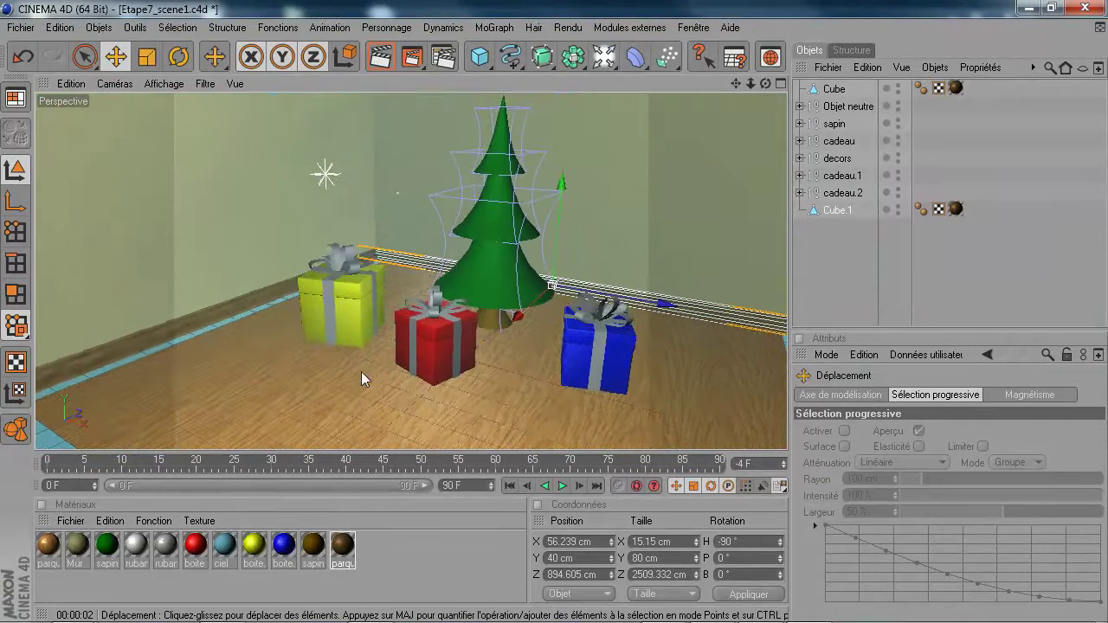
{"action": "left_click_drag", "start_coordinate": [456, 357], "coordinate": [434, 355], "text": "alt"}
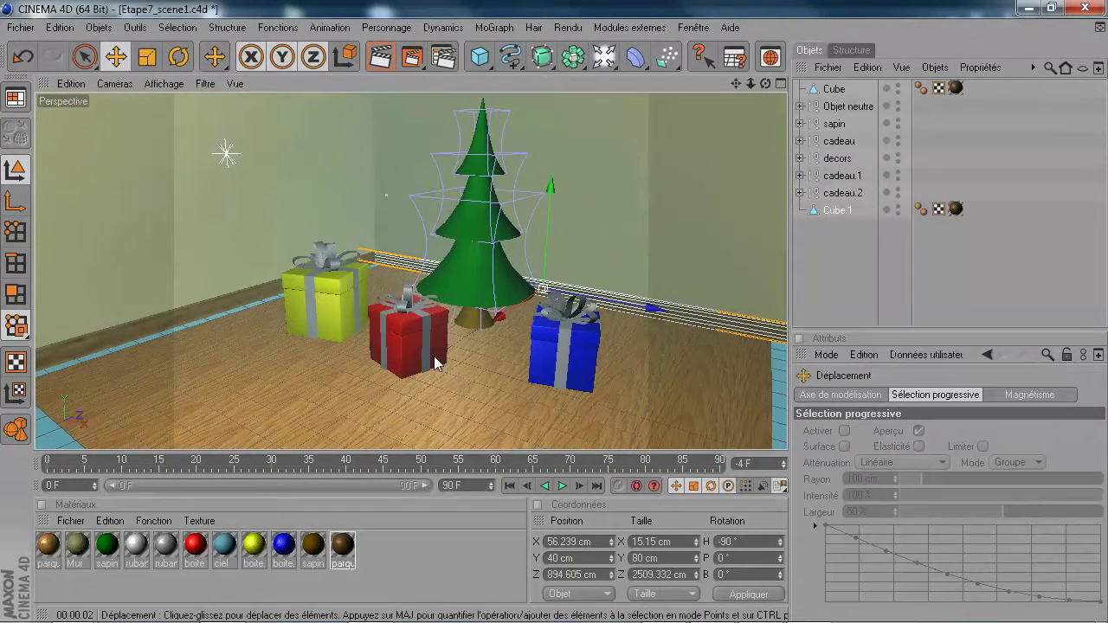
{"action": "left_click", "coordinate": [374, 65]}
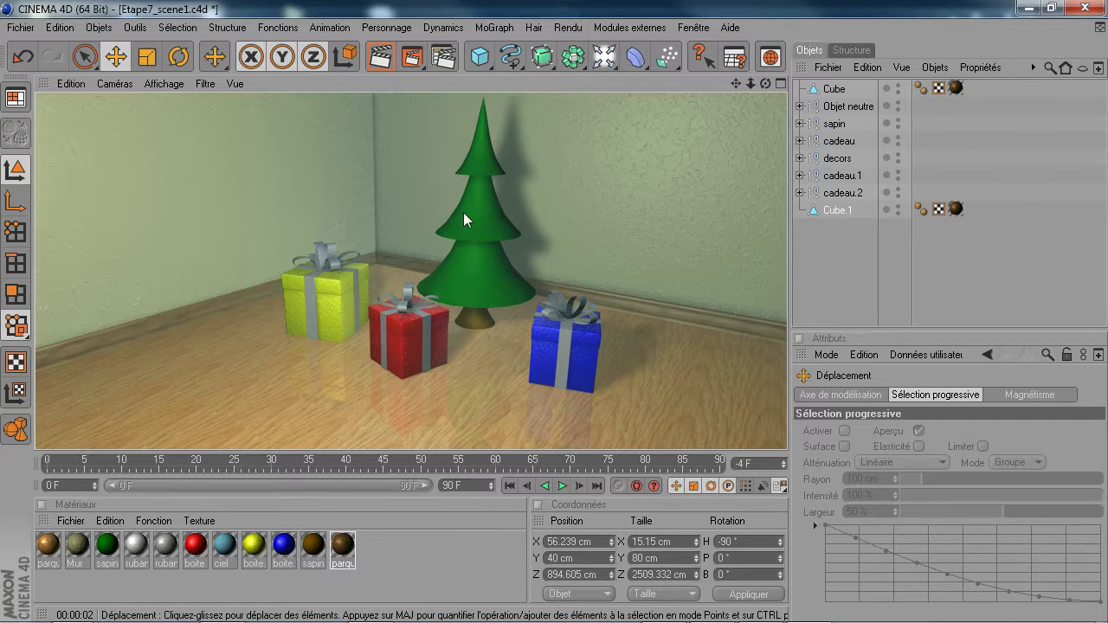
Add a star spline, raise it to Y about 463 cm, and set it to 5 points
{"action": "left_click", "coordinate": [510, 57]}
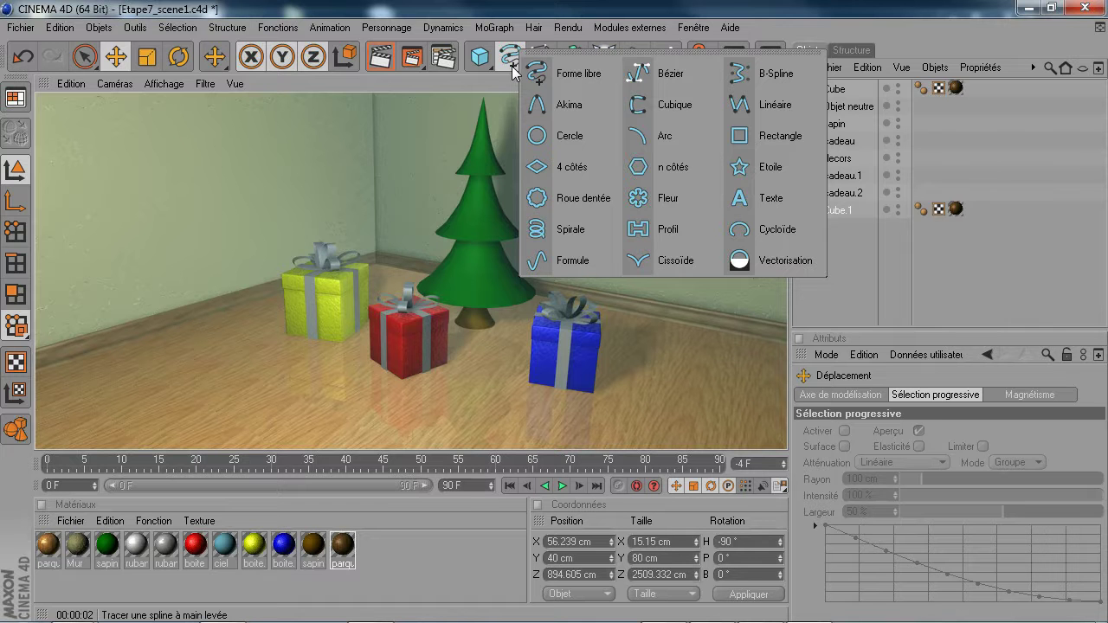
{"action": "left_click", "coordinate": [755, 166]}
{"action": "left_click_drag", "start_coordinate": [435, 265], "coordinate": [438, 142]}
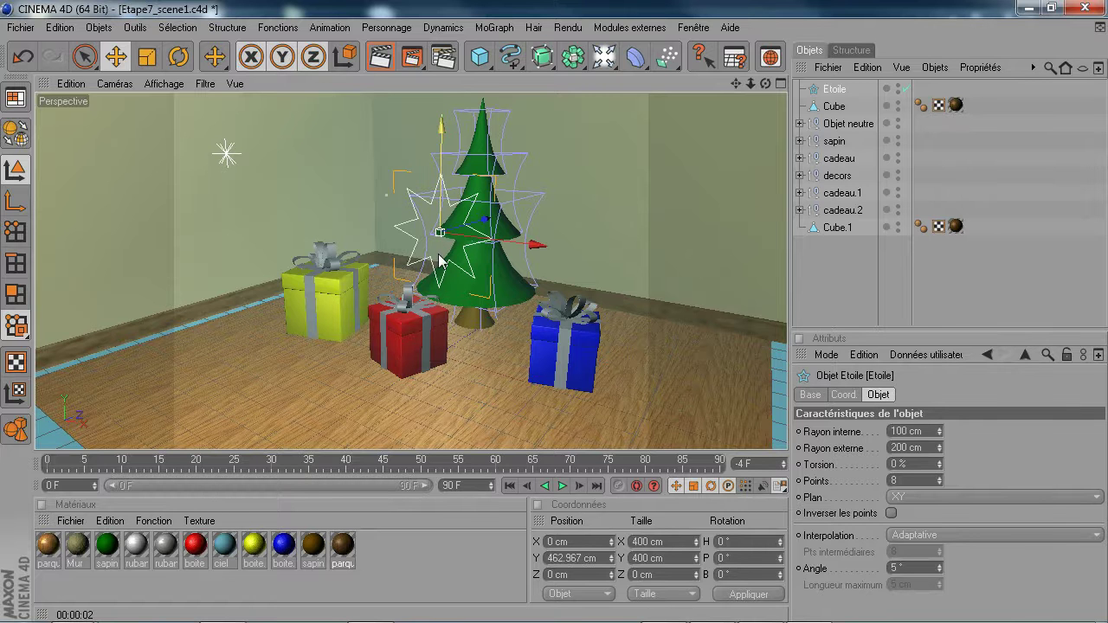
{"action": "scroll", "coordinate": [919, 478], "scroll_direction": "down", "scroll_amount": 2}
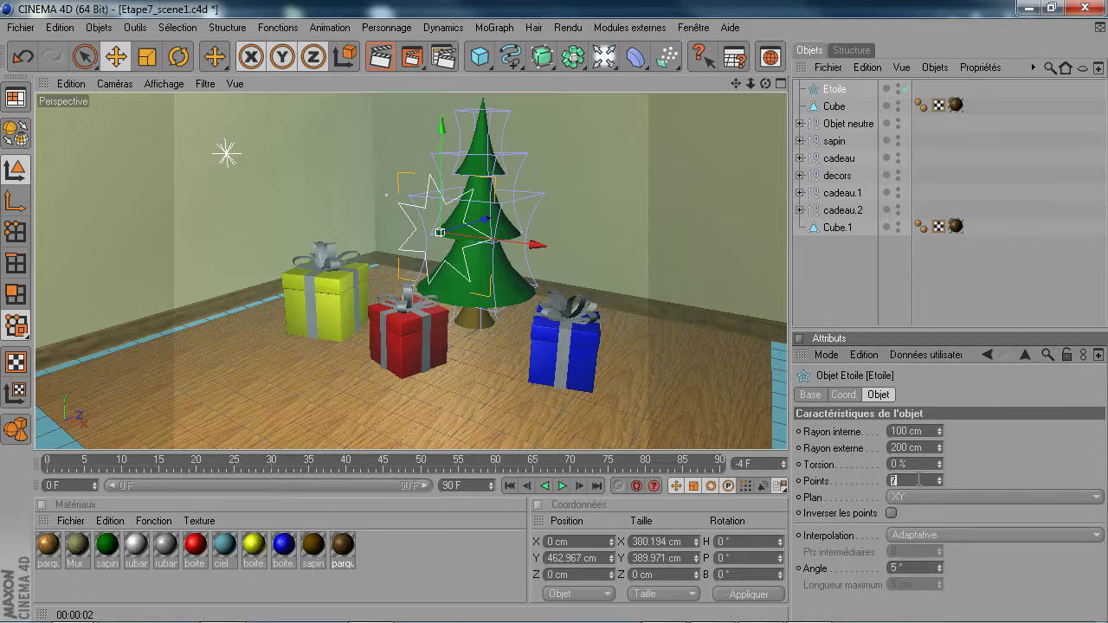
{"action": "scroll", "coordinate": [918, 478], "scroll_direction": "down", "scroll_amount": 1}
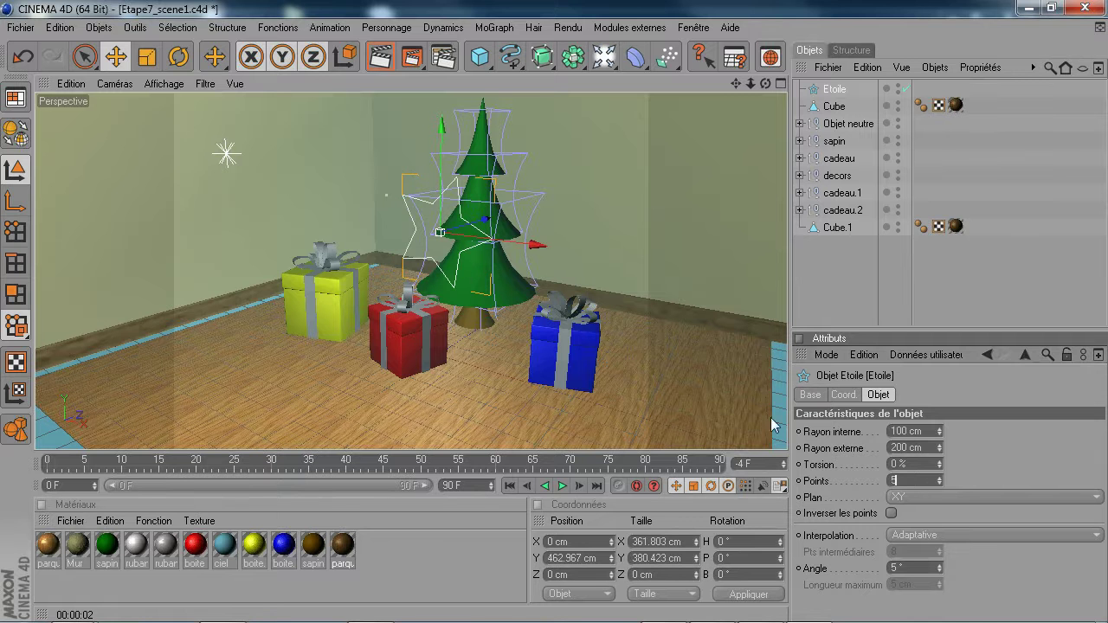
Move the star forward to Z about -390 cm and nest it under a new Extrude NURBS object
{"action": "left_click_drag", "start_coordinate": [486, 221], "coordinate": [408, 236]}
{"action": "left_click_drag", "start_coordinate": [541, 57], "coordinate": [775, 75]}
{"action": "left_click_drag", "start_coordinate": [840, 113], "coordinate": [859, 90]}
{"action": "scroll", "coordinate": [419, 234], "scroll_direction": "up", "scroll_amount": 2}
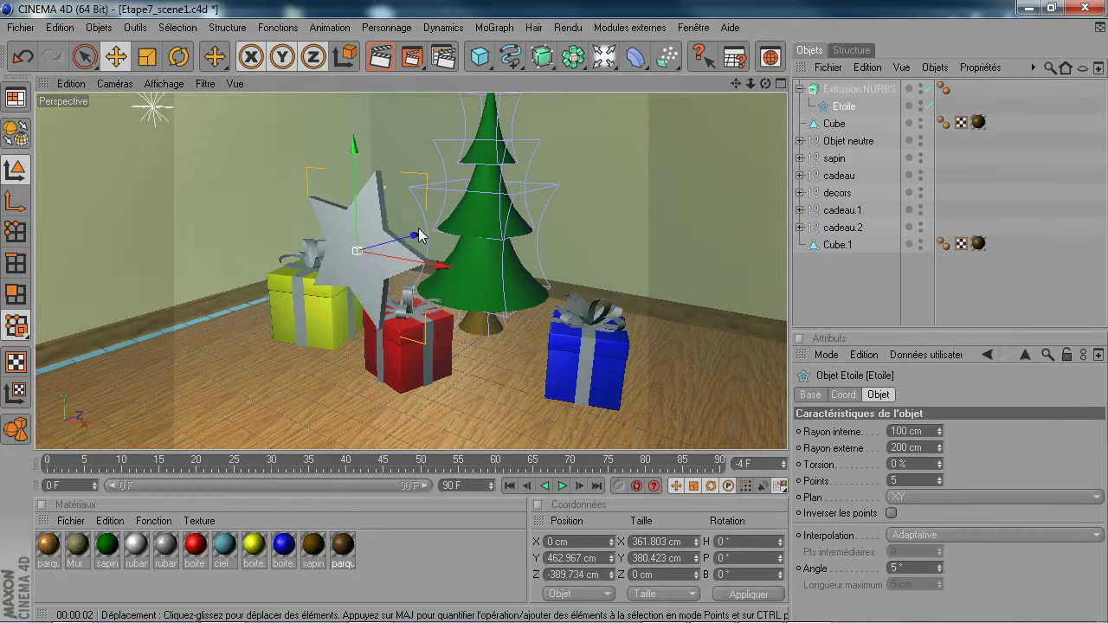
Move the star onto the treetop at Y about 932 cm and Z about 372 cm
{"action": "mouse_move", "coordinate": [399, 248]}
{"action": "left_mouse_down"}
{"action": "mouse_move", "coordinate": [514, 217]}
{"action": "mouse_move", "coordinate": [397, 249]}
{"action": "left_mouse_up"}
{"action": "middle_click_drag", "start_coordinate": [449, 197], "coordinate": [393, 361], "text": "alt"}
{"action": "left_click_drag", "start_coordinate": [447, 309], "coordinate": [472, 203]}
Nudge the star to X about -40 cm, Y about 948 cm and rotate it to about H 20°, P -6°, B -9°
{"action": "left_click", "coordinate": [178, 56]}
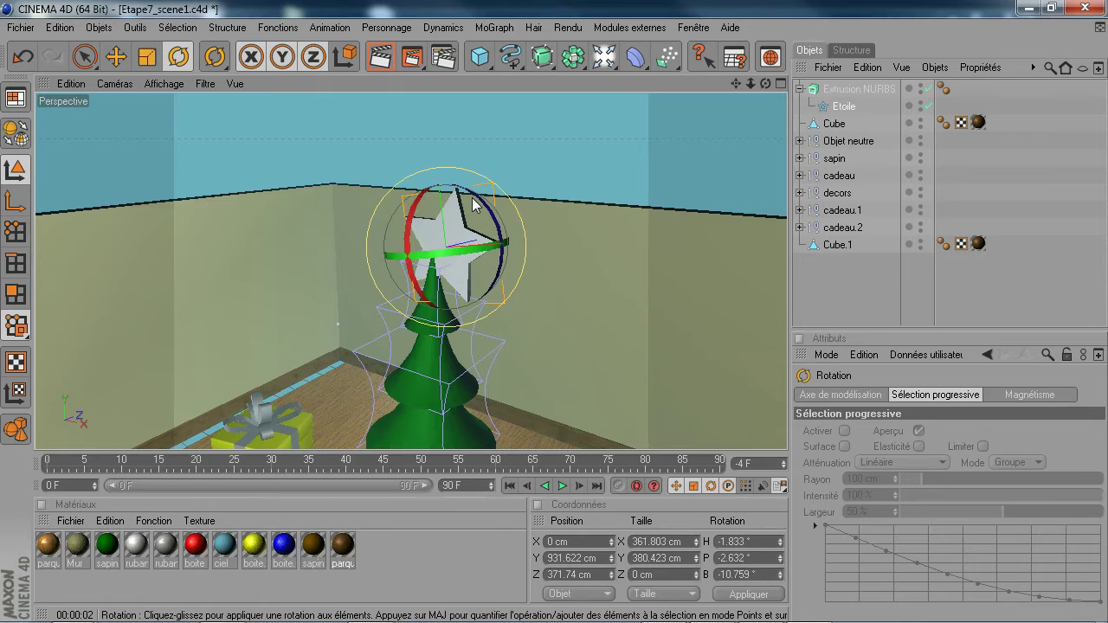
{"action": "left_click", "coordinate": [115, 57]}
{"action": "left_click_drag", "start_coordinate": [509, 240], "coordinate": [490, 241]}
{"action": "left_click_drag", "start_coordinate": [431, 176], "coordinate": [430, 170]}
{"action": "left_click", "coordinate": [178, 56]}
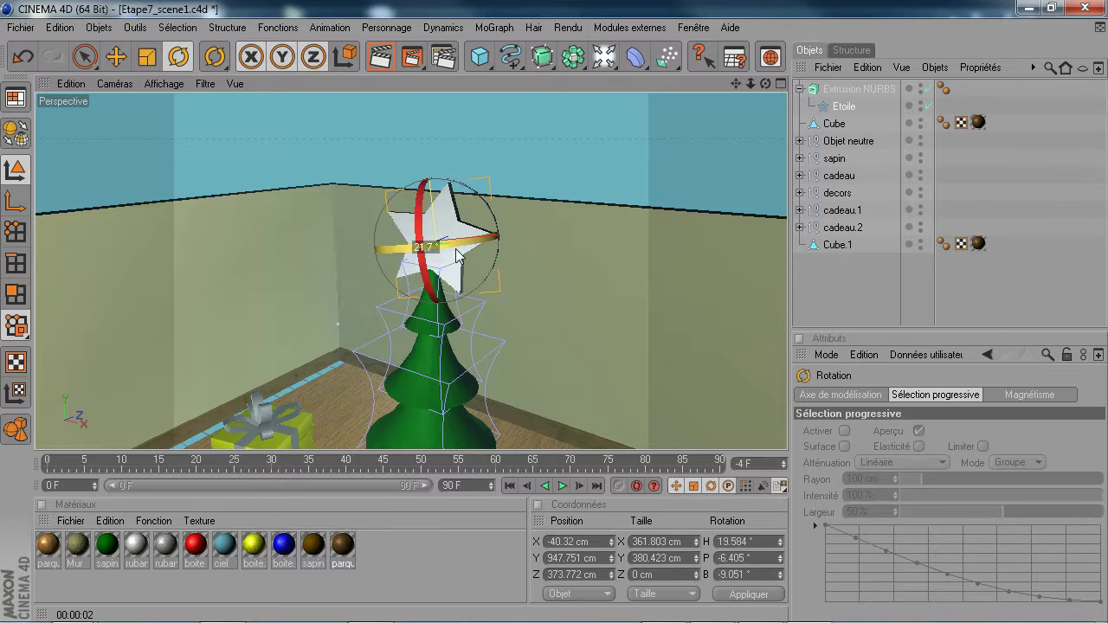
{"action": "left_click_drag", "start_coordinate": [456, 253], "coordinate": [456, 253]}
Scale the treetop star down uniformly to about 243 by 256 cm
{"action": "left_click", "coordinate": [148, 58]}
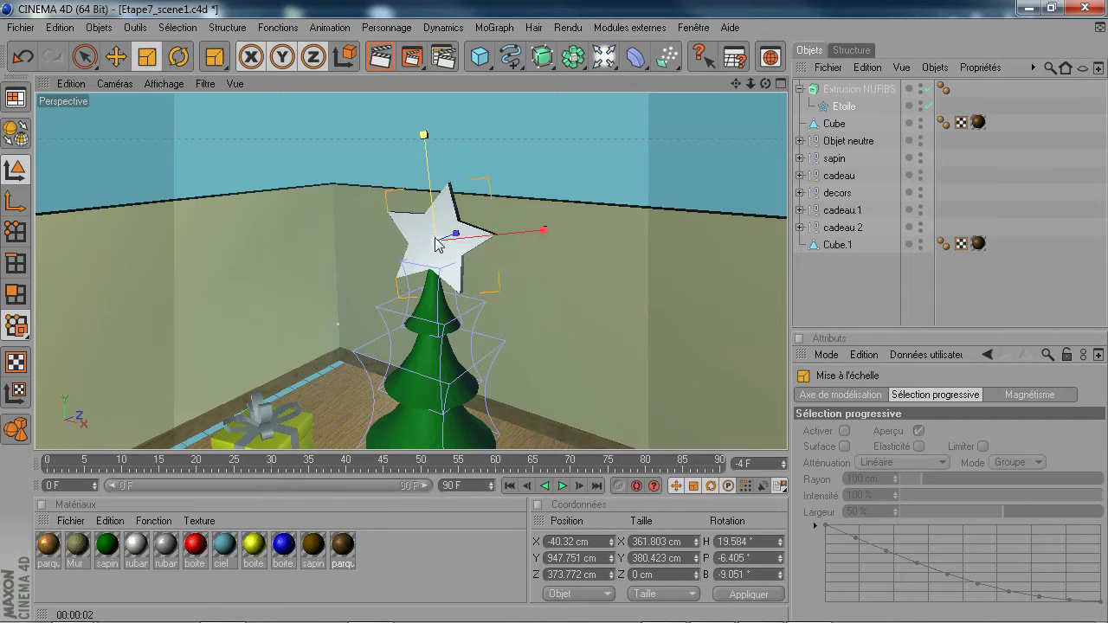
{"action": "mouse_move", "coordinate": [443, 243]}
{"action": "left_mouse_down"}
{"action": "mouse_move", "coordinate": [455, 232]}
{"action": "mouse_move", "coordinate": [445, 239]}
{"action": "left_mouse_up"}
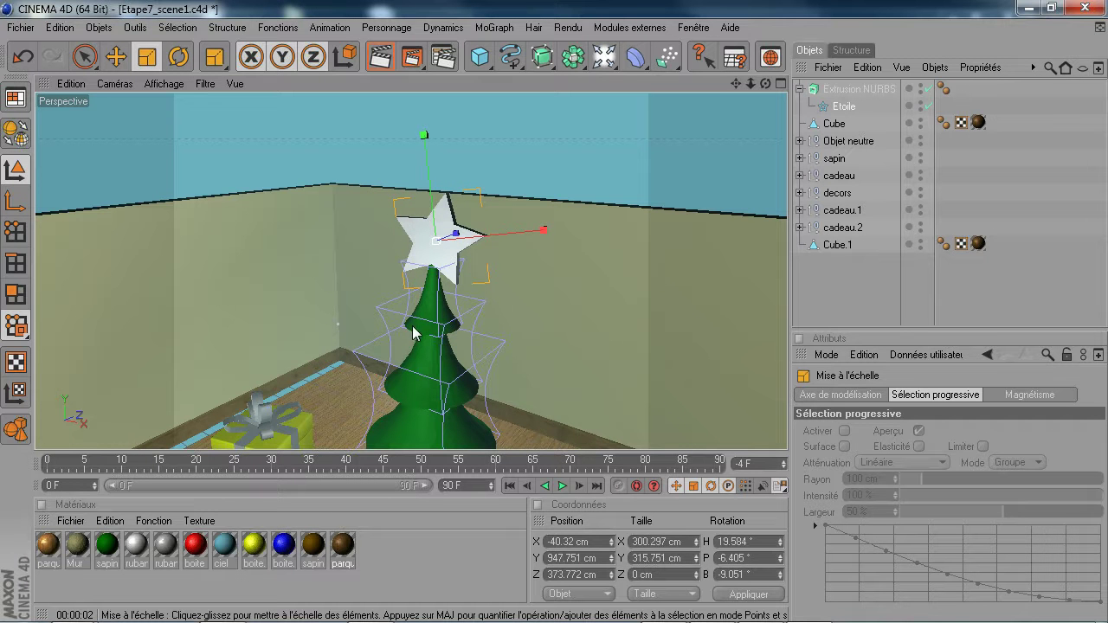
{"action": "middle_click_drag", "start_coordinate": [414, 328], "coordinate": [374, 219], "text": "alt"}
{"action": "left_click_drag", "start_coordinate": [413, 351], "coordinate": [390, 107]}
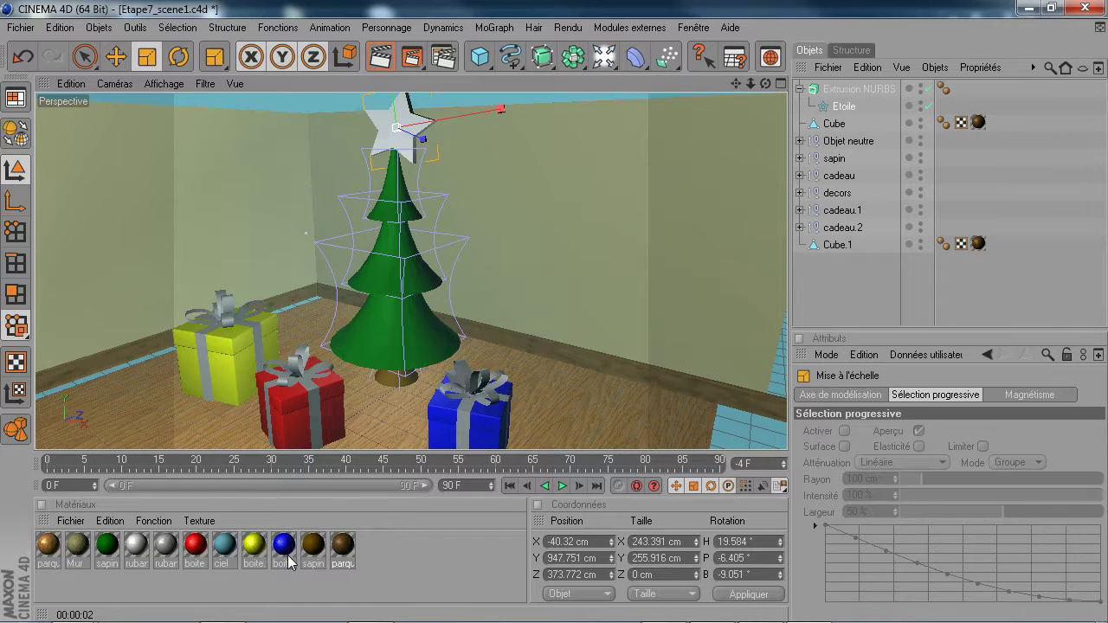
Duplicate the yellow gift material and set the copy's reflection intensity to 31 %
{"action": "left_click_drag", "start_coordinate": [253, 558], "coordinate": [400, 563], "text": "ctrl"}
{"action": "double_click", "coordinate": [371, 545]}
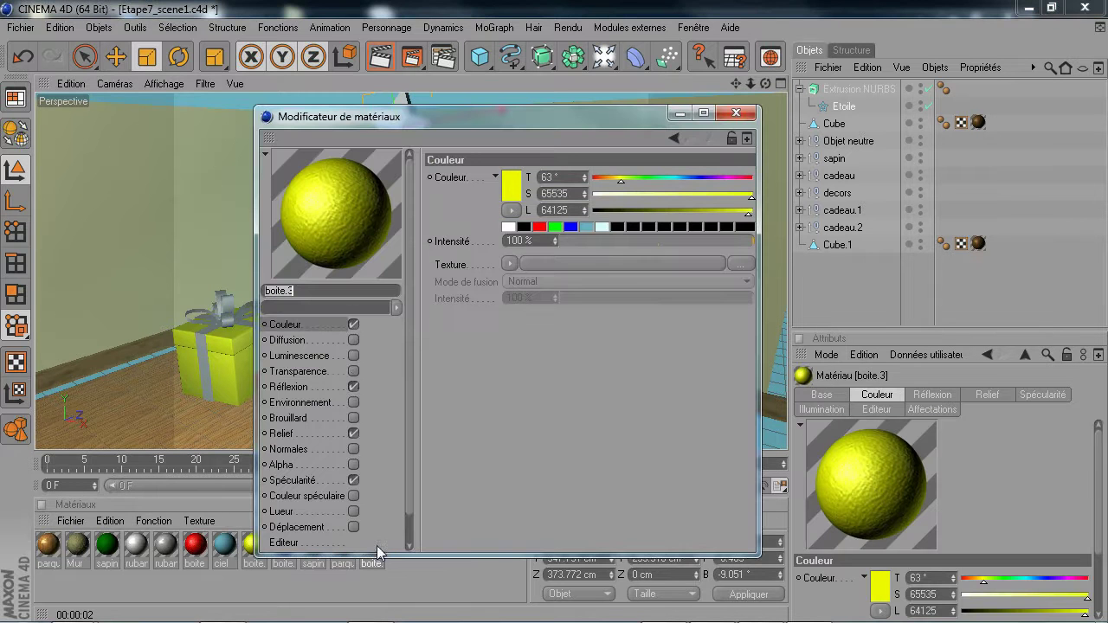
{"action": "left_click", "coordinate": [330, 387]}
{"action": "left_click", "coordinate": [609, 240]}
{"action": "left_click", "coordinate": [628, 240]}
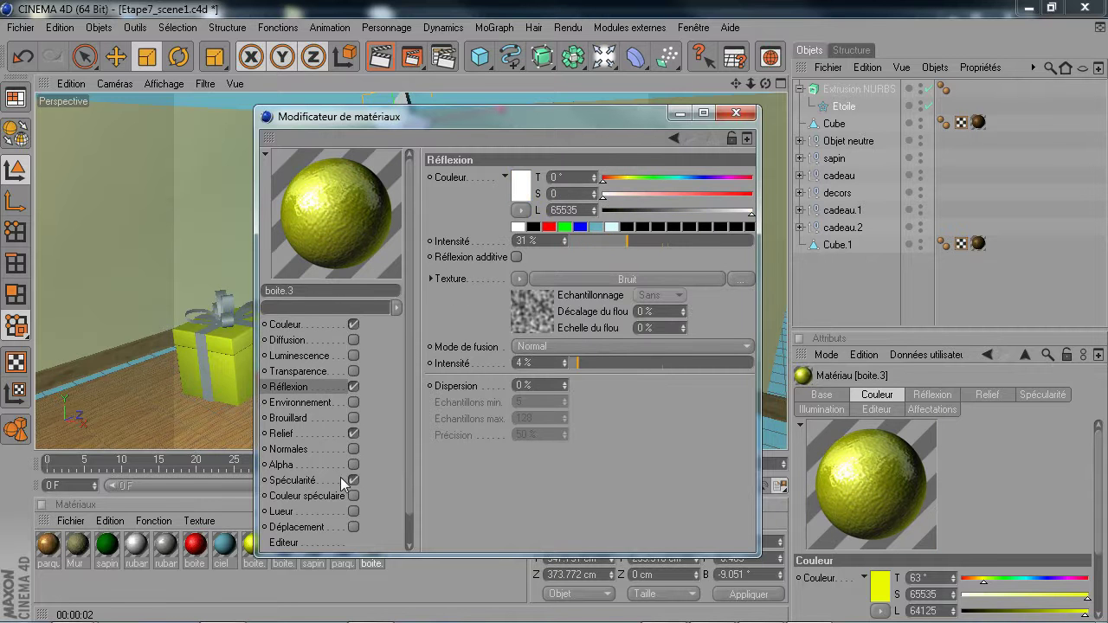
Set the specular height of the copied yellow material to 48 %
{"action": "left_click", "coordinate": [340, 481]}
{"action": "left_click", "coordinate": [636, 264]}
{"action": "left_click", "coordinate": [654, 264]}
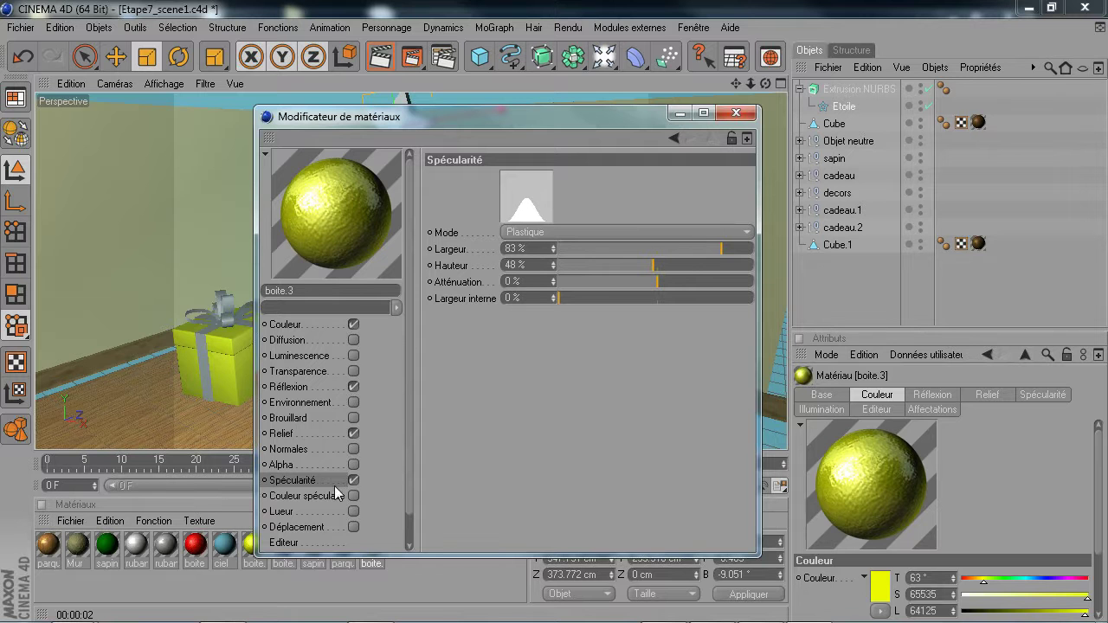
Enable glow on the copied yellow material with inner and outer intensities of 50 %
{"action": "left_click", "coordinate": [353, 510]}
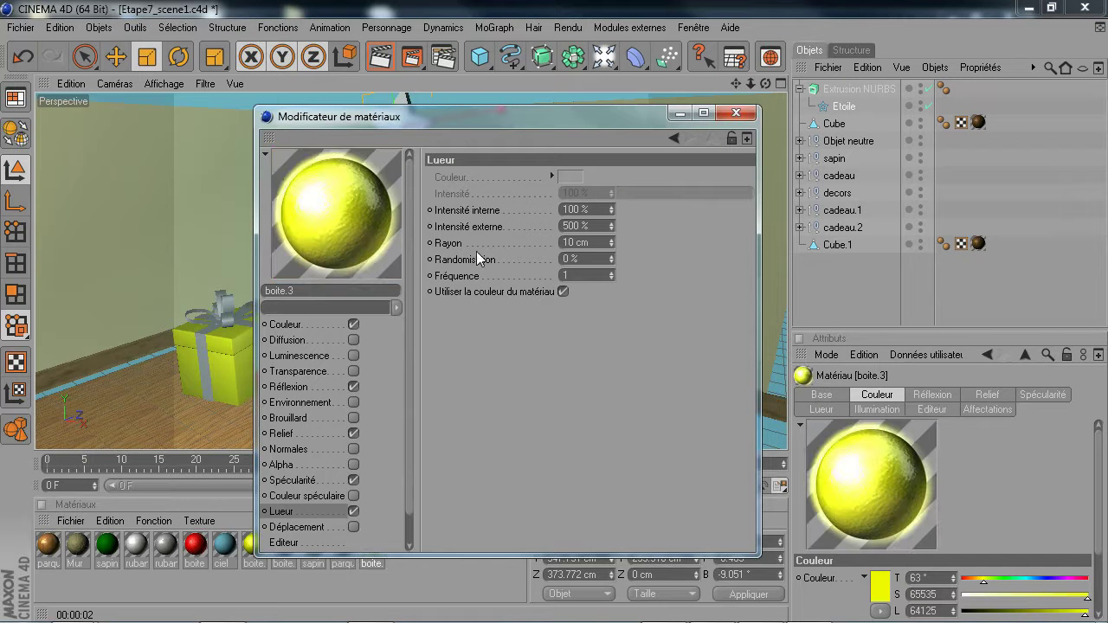
{"action": "left_click", "coordinate": [606, 225]}
{"action": "type", "text": "50"}
{"action": "left_click", "coordinate": [603, 209]}
{"action": "type", "text": "50"}
{"action": "key", "text": "Return"}
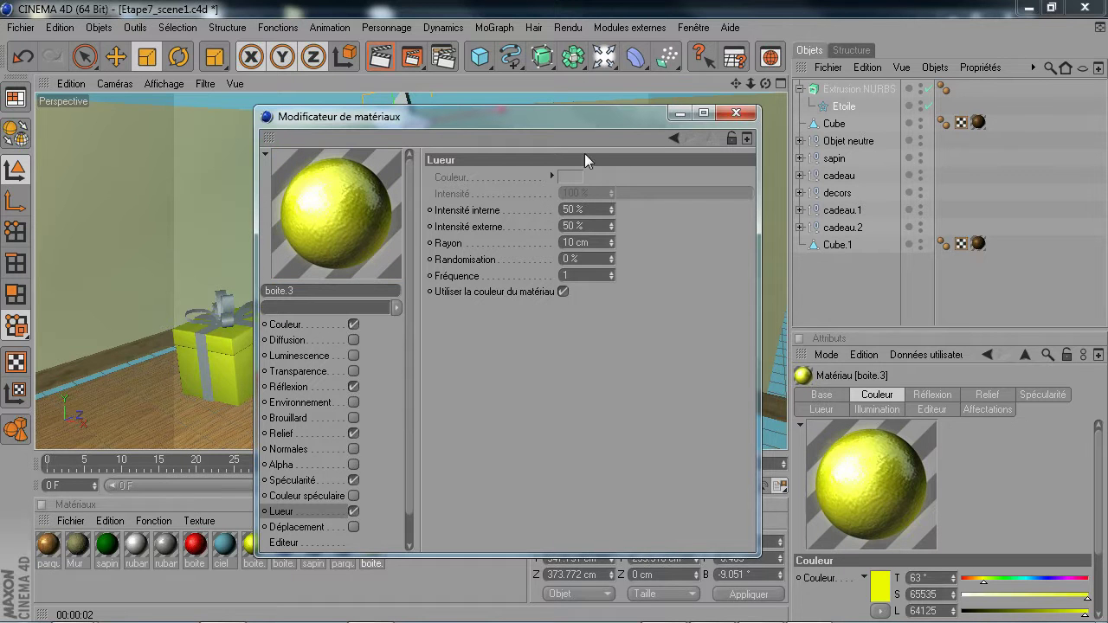
{"action": "left_click", "coordinate": [736, 113]}
Apply the glowing yellow material to the extruded star and render the perspective view
{"action": "left_click_drag", "start_coordinate": [373, 544], "coordinate": [392, 131]}
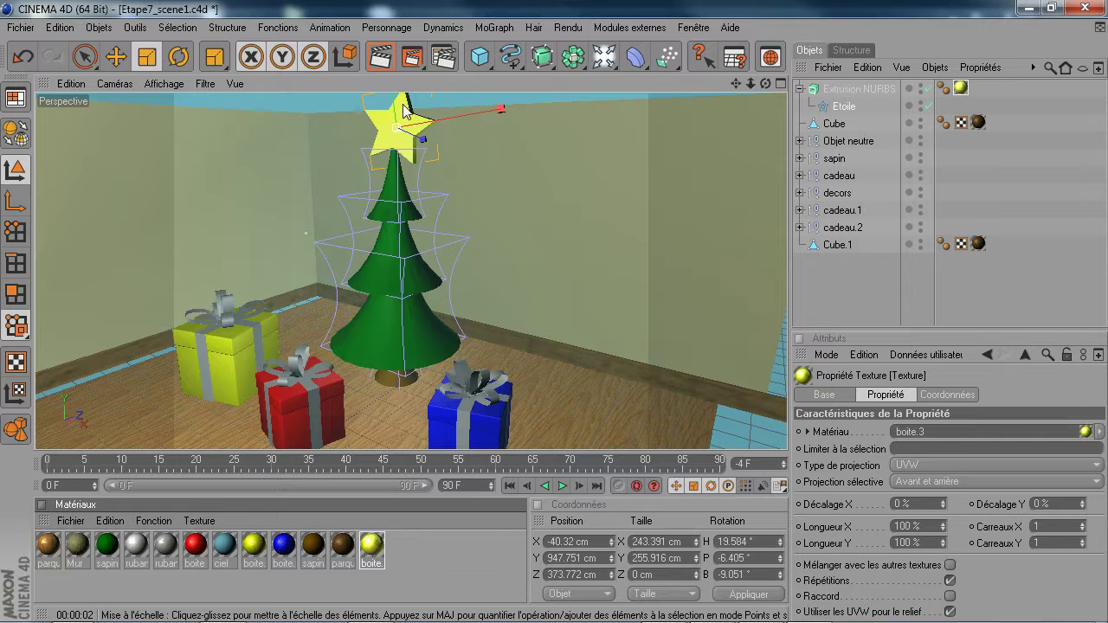
{"action": "left_click", "coordinate": [380, 57]}
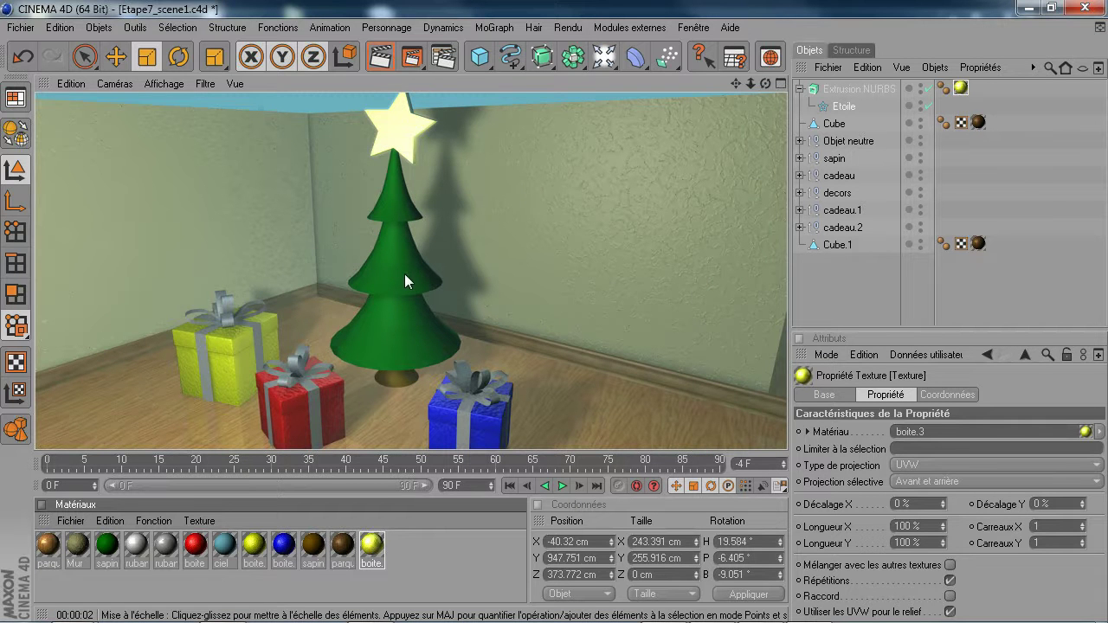
Move the star off the treetop and delete its spline
{"action": "left_click_drag", "start_coordinate": [374, 252], "coordinate": [335, 108], "text": "alt"}
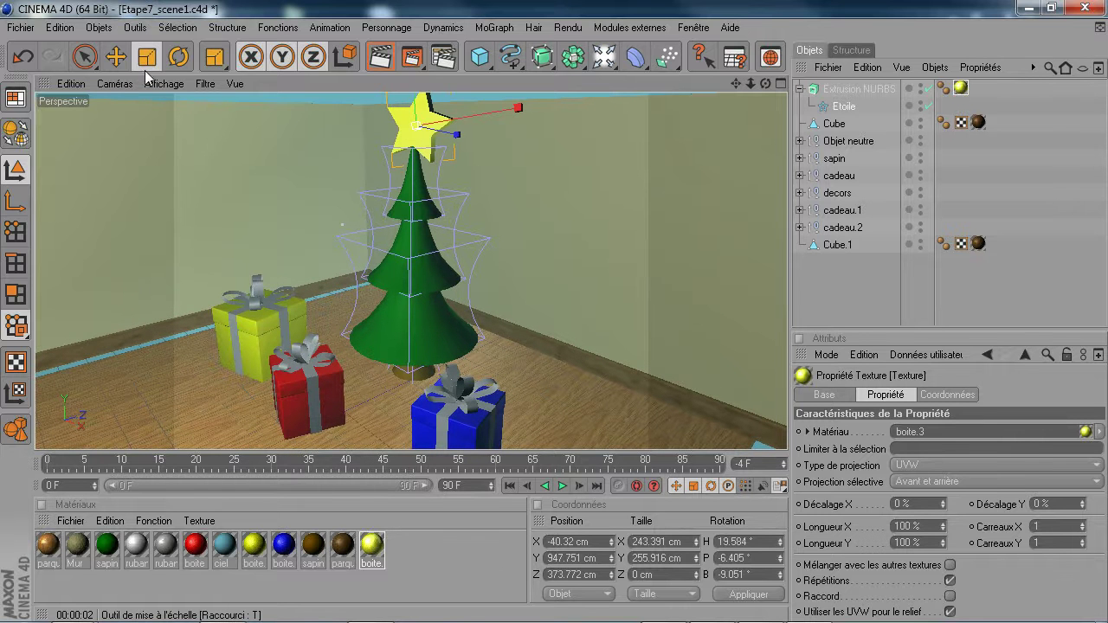
{"action": "left_click", "coordinate": [116, 57]}
{"action": "left_click_drag", "start_coordinate": [403, 177], "coordinate": [424, 141], "text": "alt"}
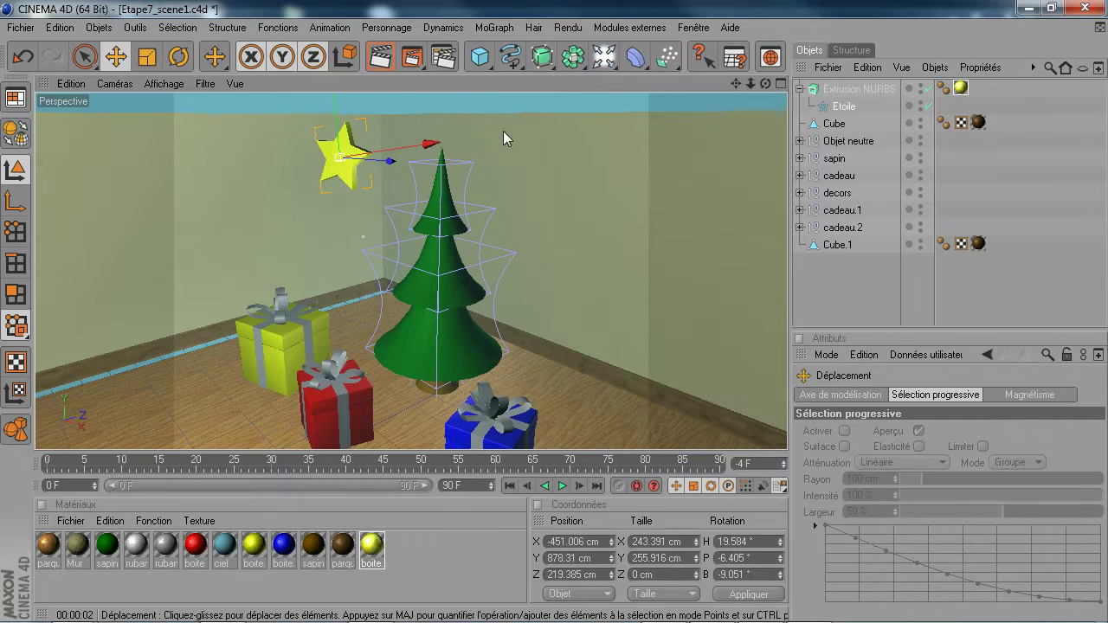
{"action": "key", "text": "Delete"}
Add a sphere, raise it to Y about 773 cm, and apply the glowing yellow material to it
{"action": "left_click_drag", "start_coordinate": [490, 64], "coordinate": [646, 75]}
{"action": "left_click_drag", "start_coordinate": [376, 348], "coordinate": [364, 143]}
{"action": "left_click_drag", "start_coordinate": [385, 555], "coordinate": [357, 209]}
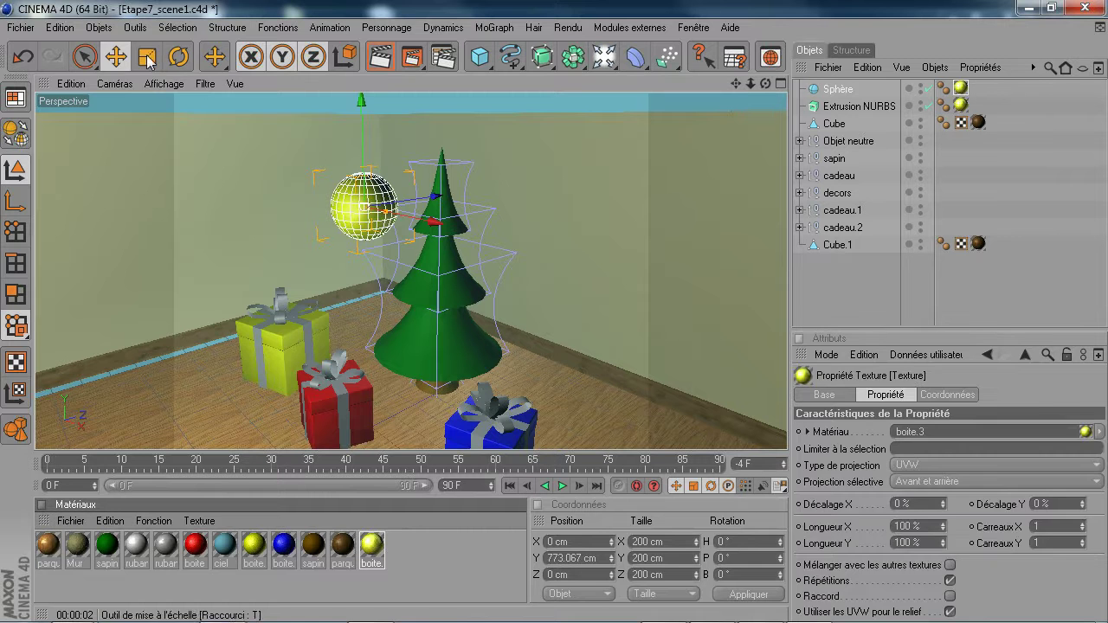
Scale the sphere to about 63 cm and place it on the tree at Y about 533 cm, Z about 334 cm
{"action": "left_click", "coordinate": [147, 56]}
{"action": "left_click_drag", "start_coordinate": [370, 208], "coordinate": [331, 209]}
{"action": "left_click", "coordinate": [116, 56]}
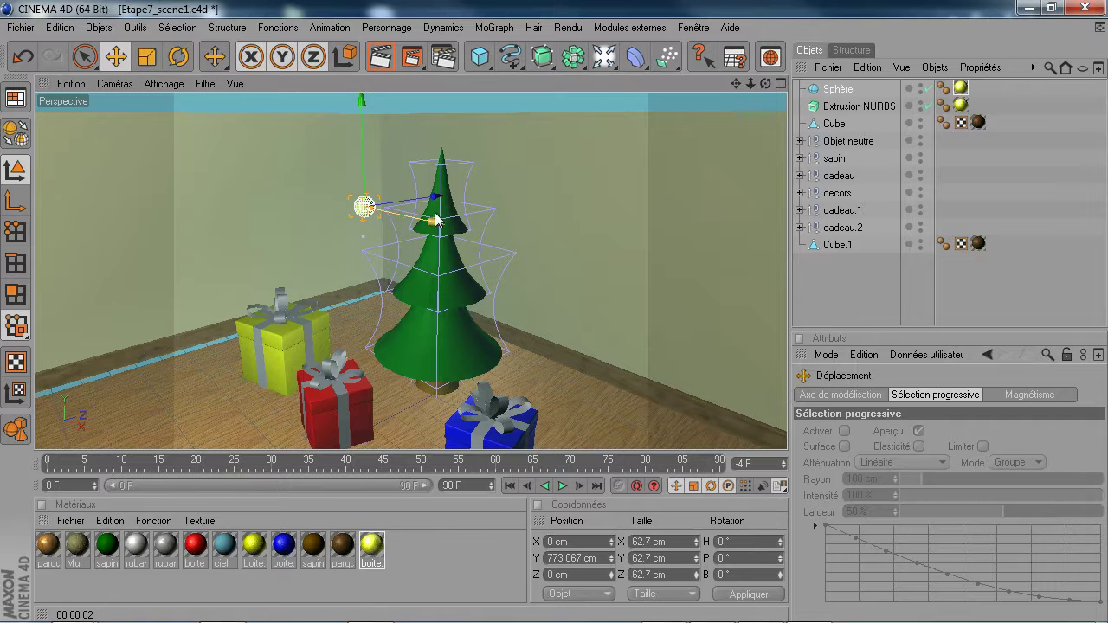
{"action": "left_click_drag", "start_coordinate": [437, 198], "coordinate": [505, 186]}
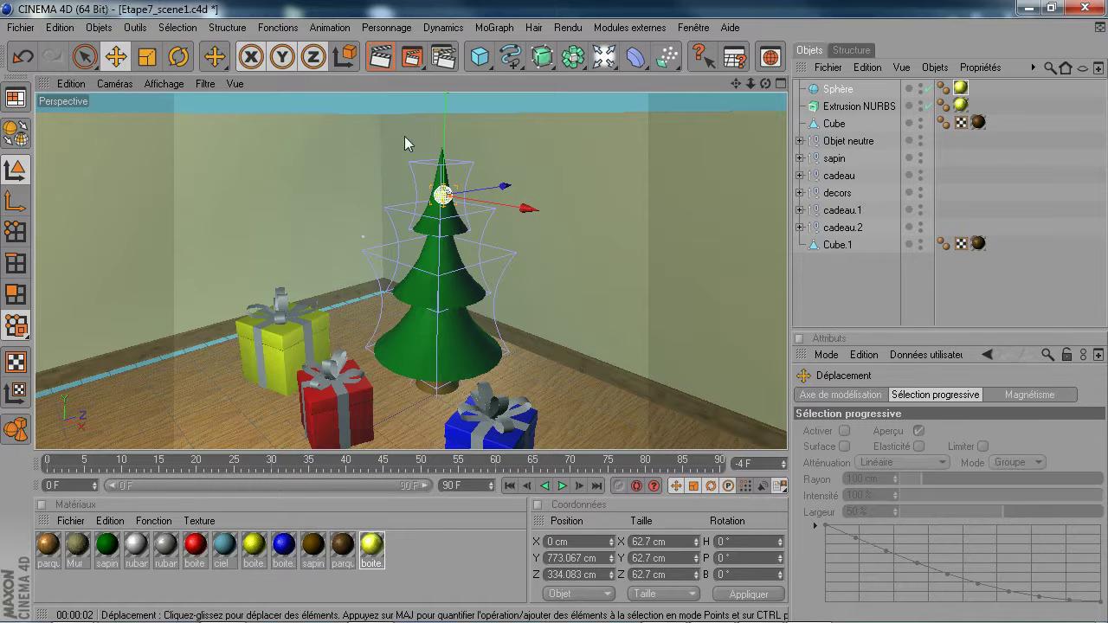
{"action": "left_click_drag", "start_coordinate": [440, 126], "coordinate": [441, 192]}
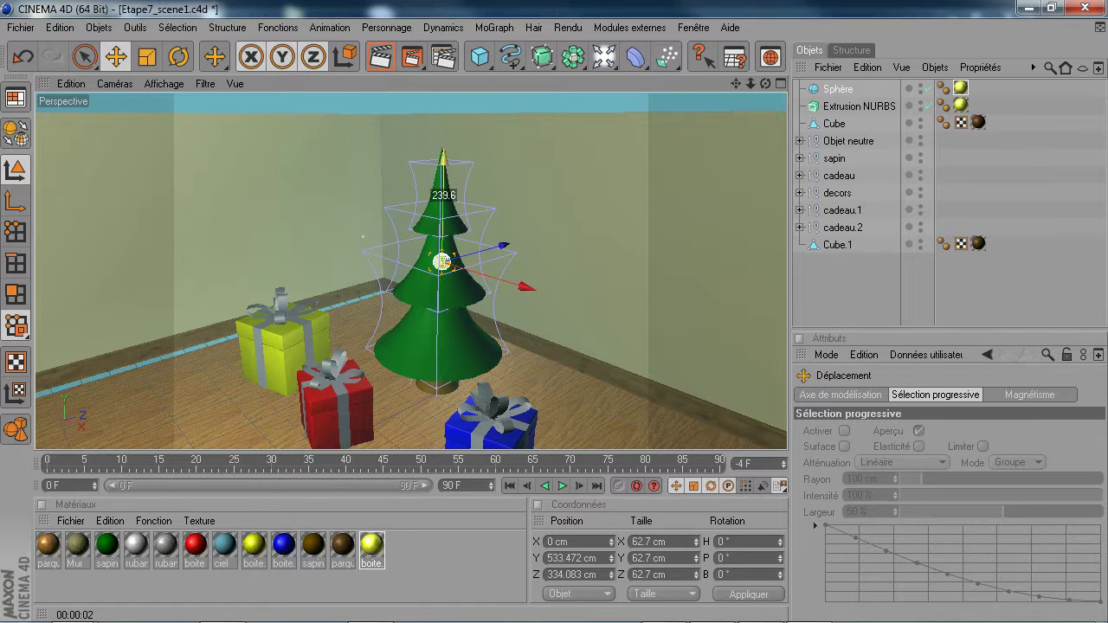
Test-render the sphere ornament from the corner and front angles, raising it to Y about 582 cm
{"action": "left_click", "coordinate": [379, 56]}
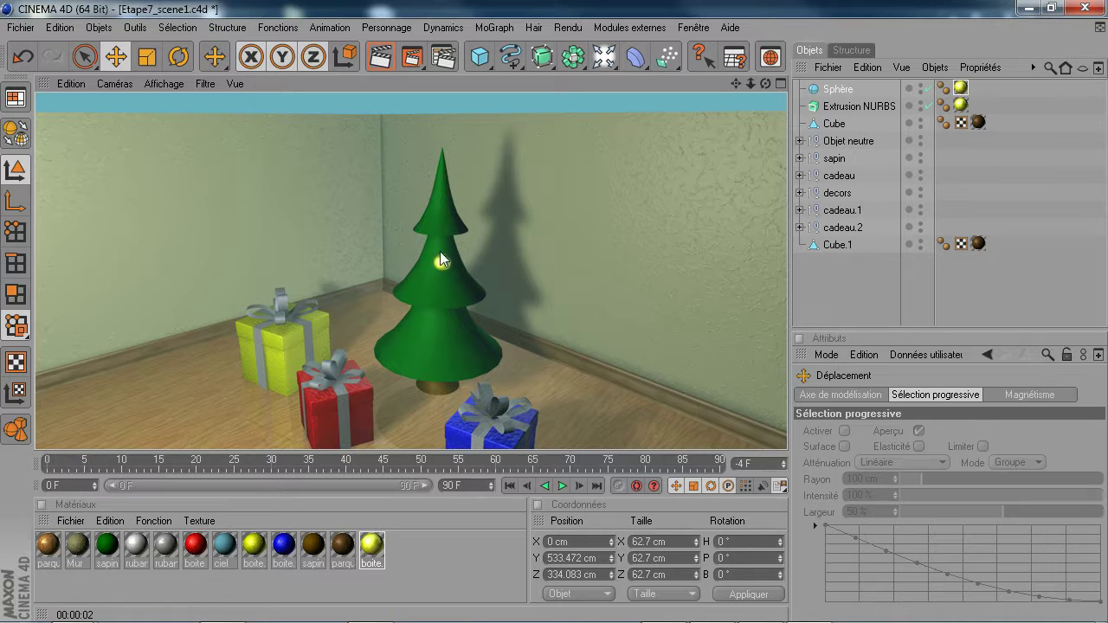
{"action": "left_click_drag", "start_coordinate": [531, 277], "coordinate": [665, 190], "text": "alt"}
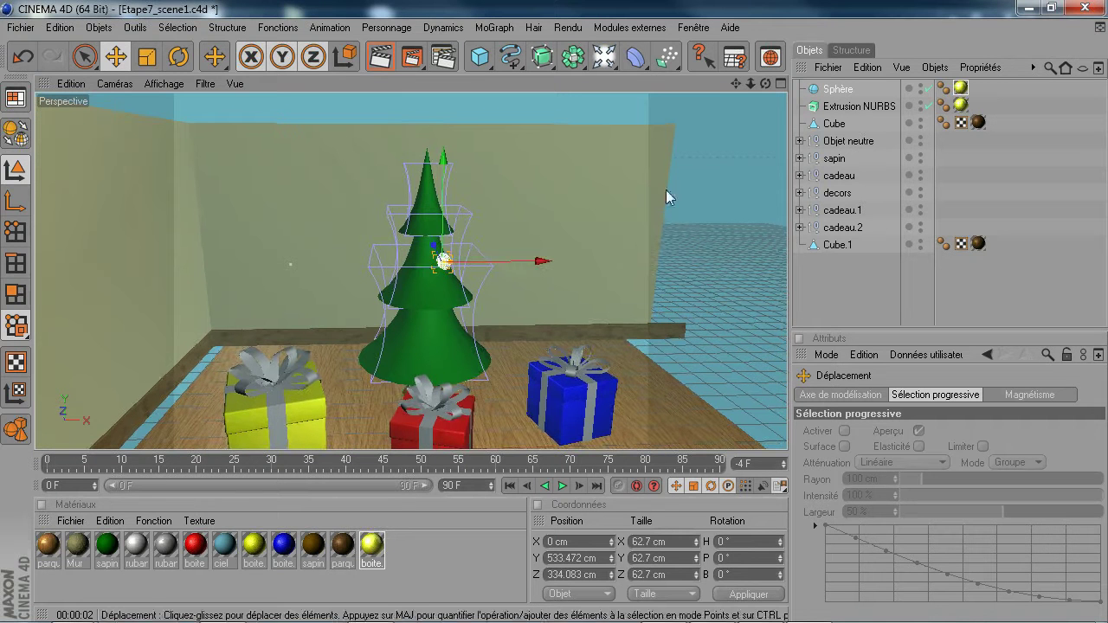
{"action": "left_click", "coordinate": [381, 65]}
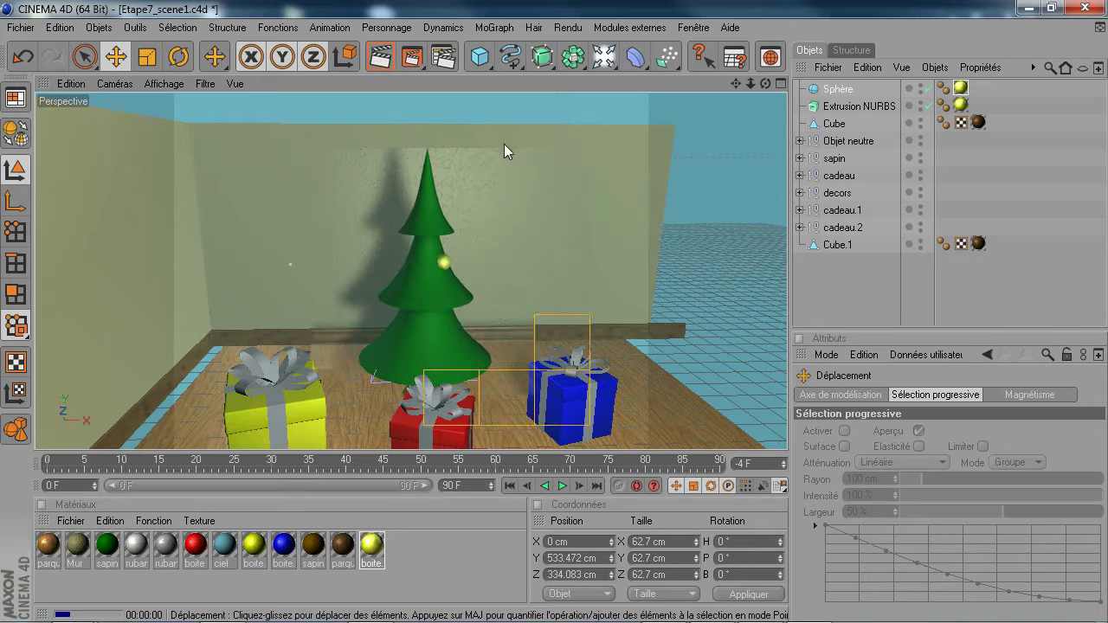
{"action": "left_click_drag", "start_coordinate": [444, 263], "coordinate": [441, 247]}
{"action": "key", "text": "ctrl+r"}
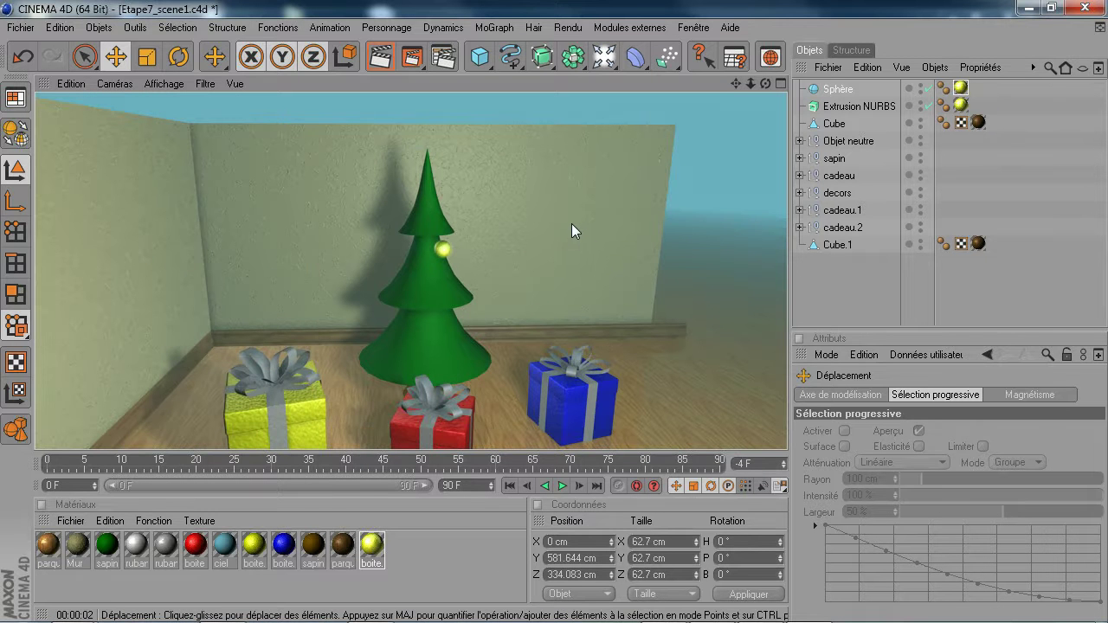
Delete the sphere ornament from the tree
{"action": "left_click_drag", "start_coordinate": [355, 287], "coordinate": [272, 283], "text": "alt"}
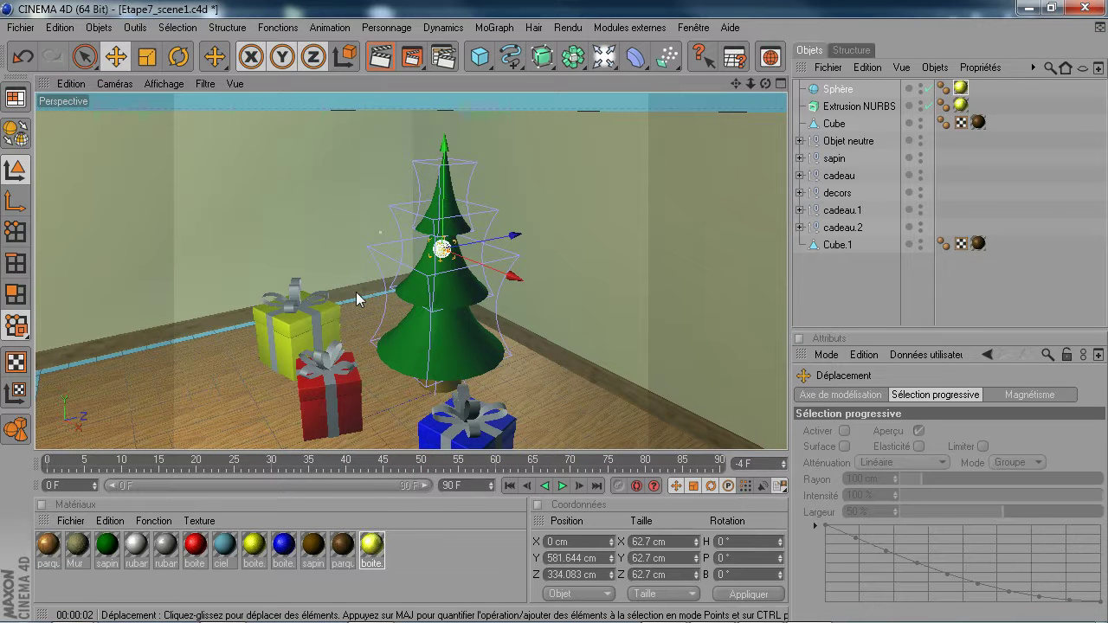
{"action": "key", "text": "Delete"}
Frame the undecorated tree and gifts in the room corner and render the perspective view
{"action": "left_click_drag", "start_coordinate": [356, 291], "coordinate": [38, 245], "text": "alt"}
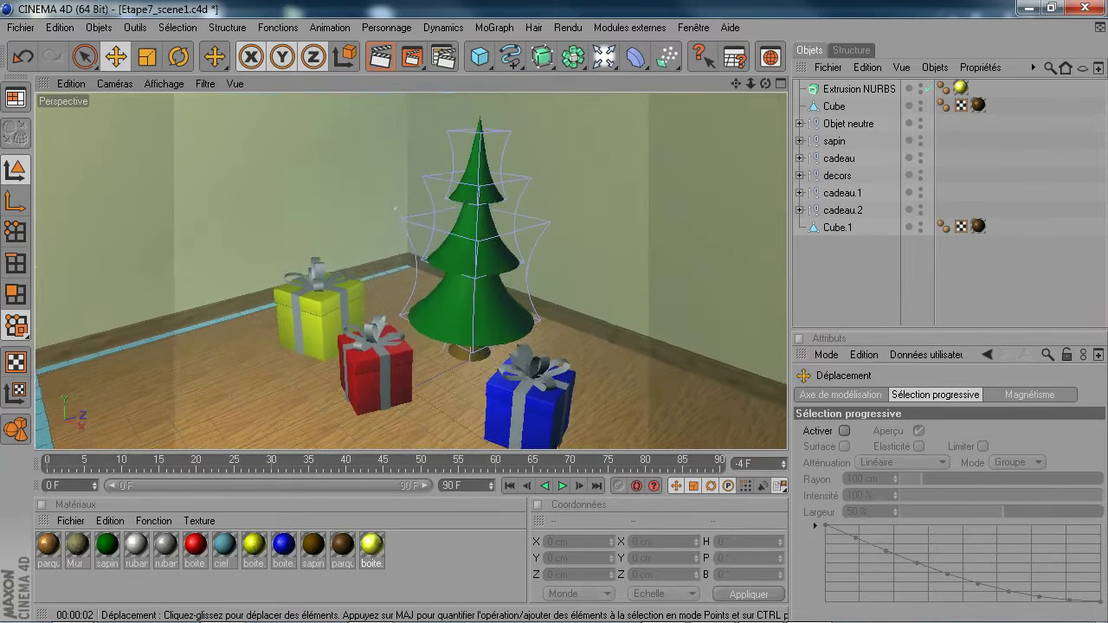
{"action": "mouse_move", "coordinate": [453, 285]}
{"action": "left_mouse_down", "text": "alt"}
{"action": "mouse_move", "coordinate": [445, 291]}
{"action": "mouse_move", "coordinate": [453, 277]}
{"action": "left_mouse_up", "text": "alt"}
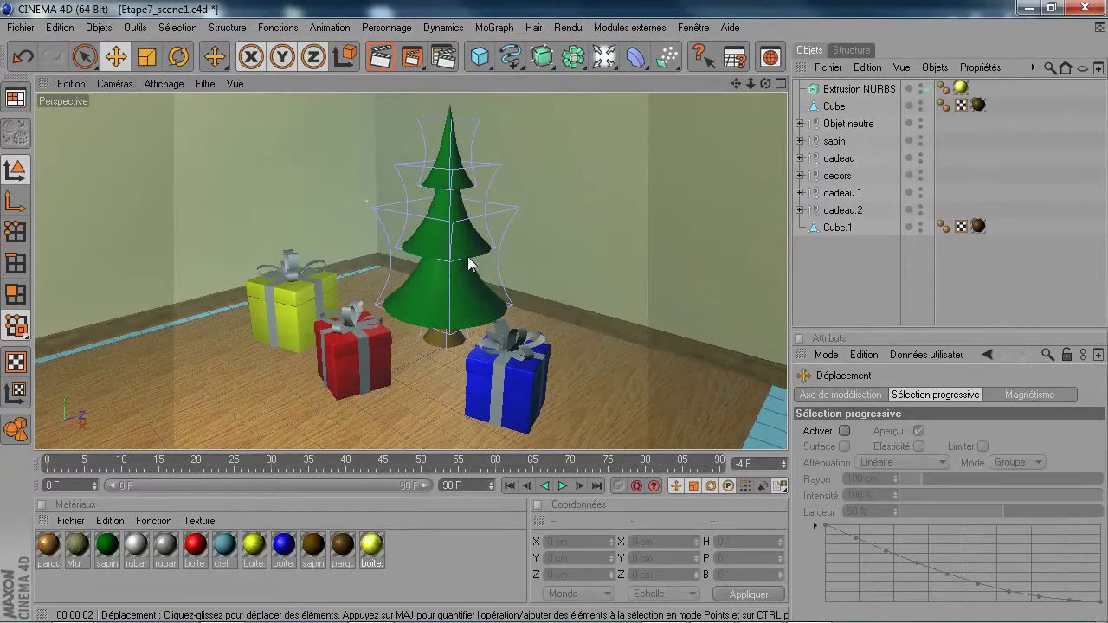
{"action": "left_click", "coordinate": [379, 56]}
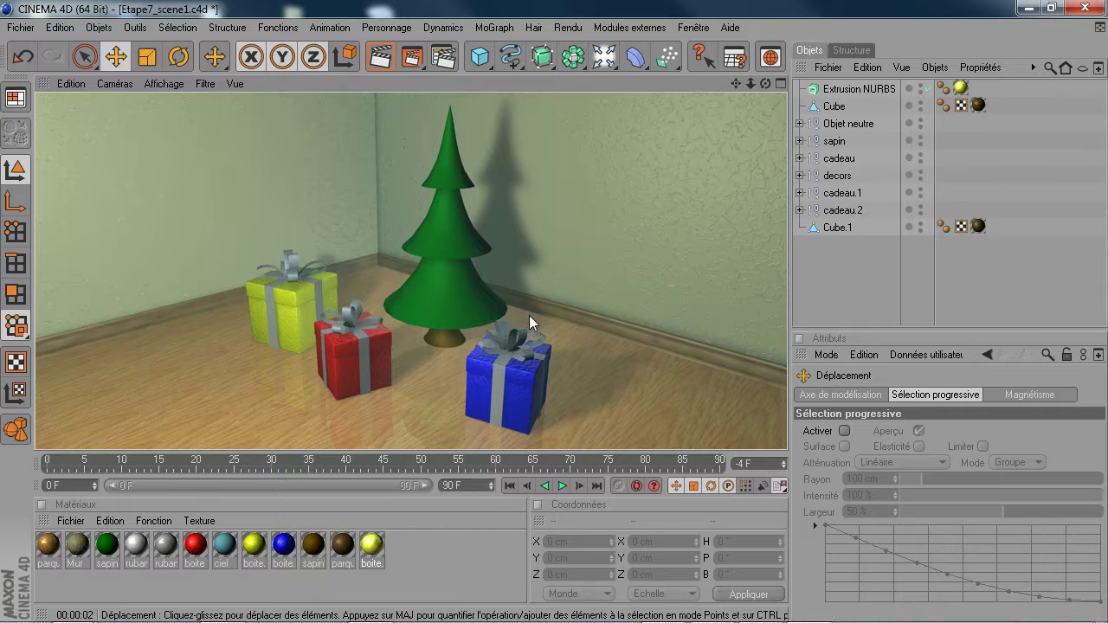
Set the render output size to 1280 x 720 pixels, starting from the 1280 x 1024 screen preset
{"action": "left_click", "coordinate": [445, 59]}
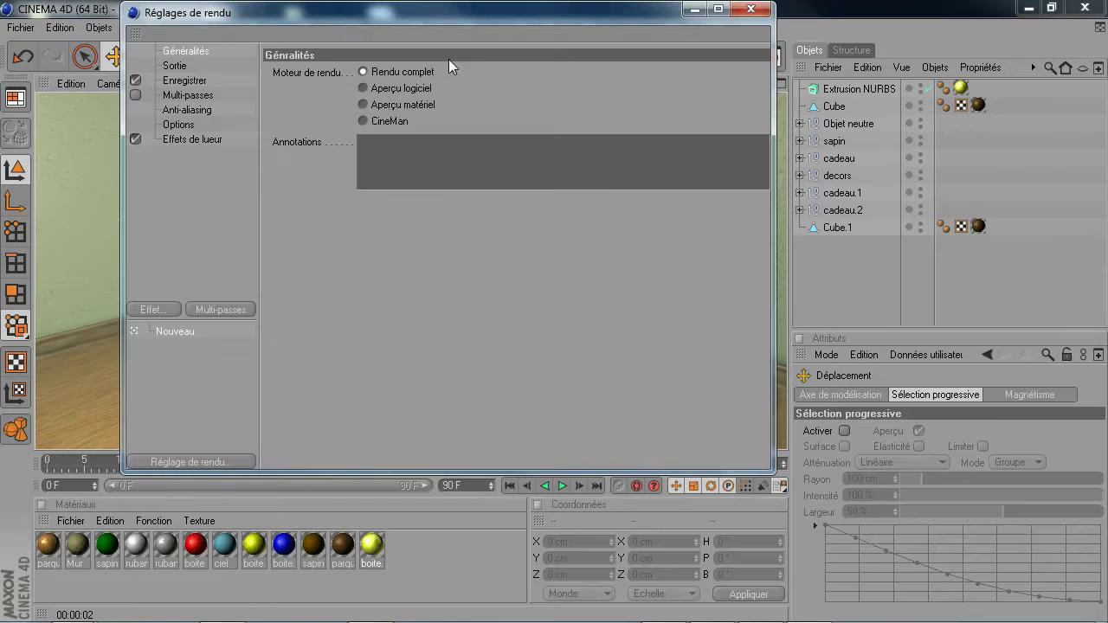
{"action": "left_click_drag", "start_coordinate": [314, 33], "coordinate": [519, 108]}
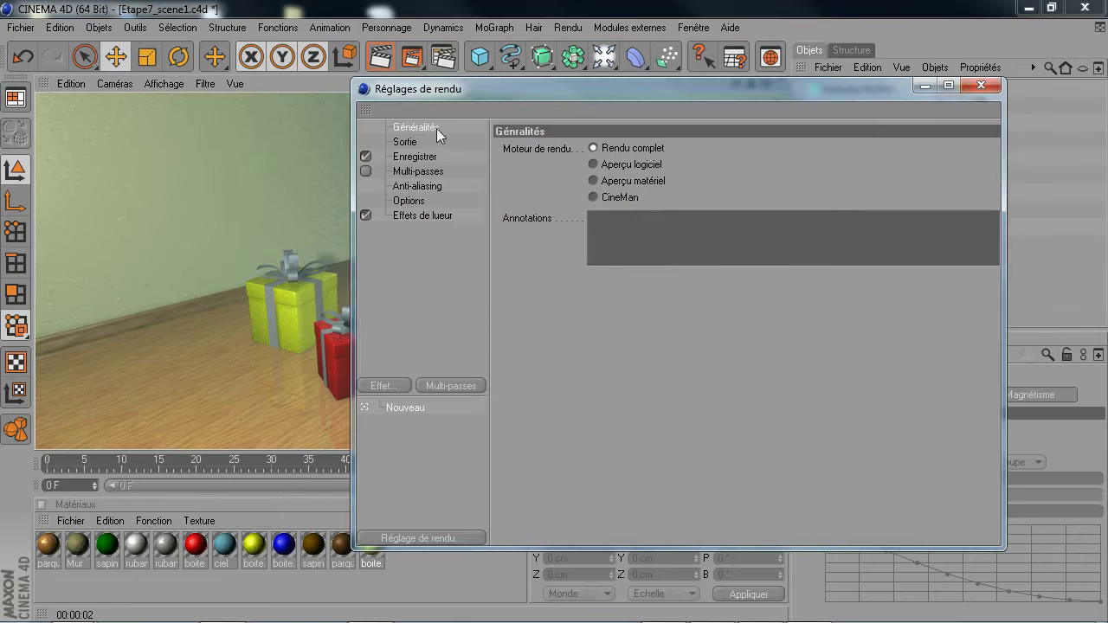
{"action": "left_click", "coordinate": [415, 138]}
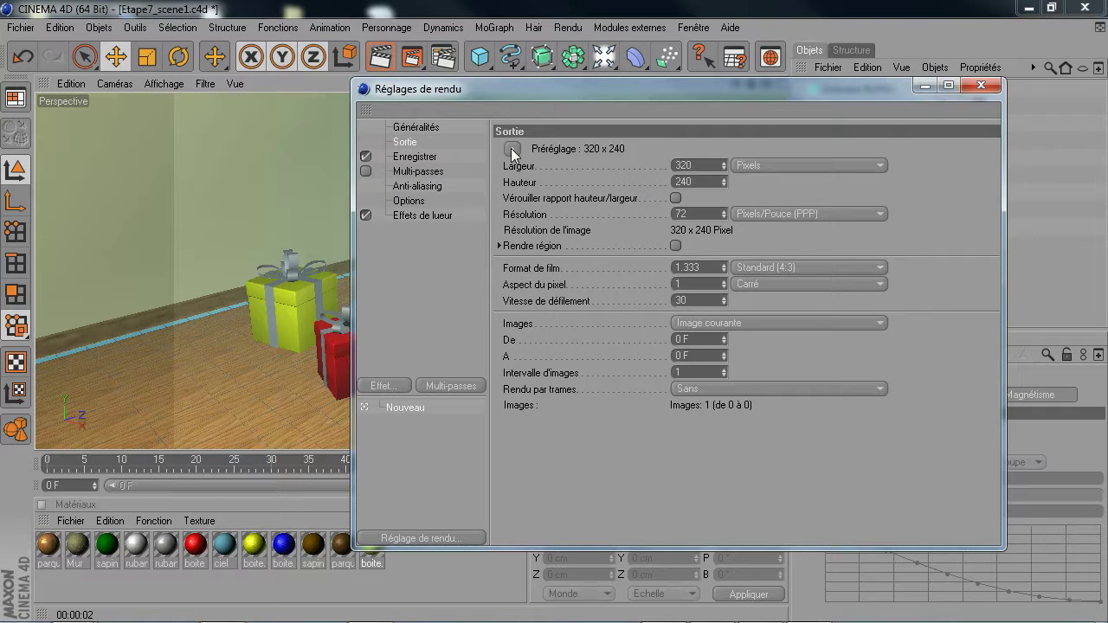
{"action": "left_click", "coordinate": [513, 151]}
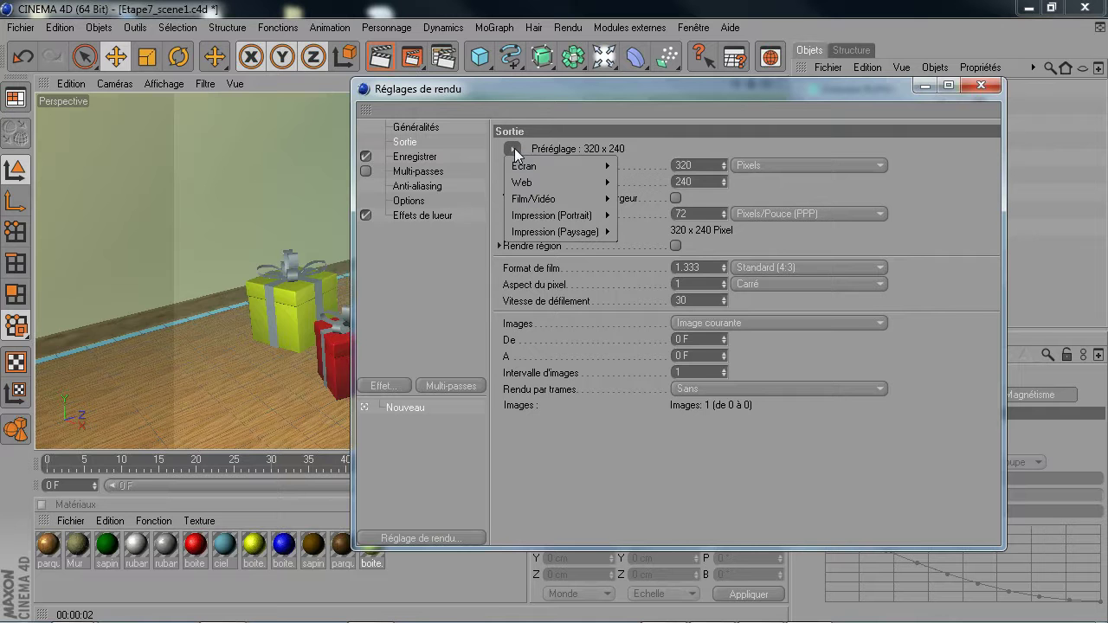
{"action": "mouse_move", "coordinate": [523, 169]}
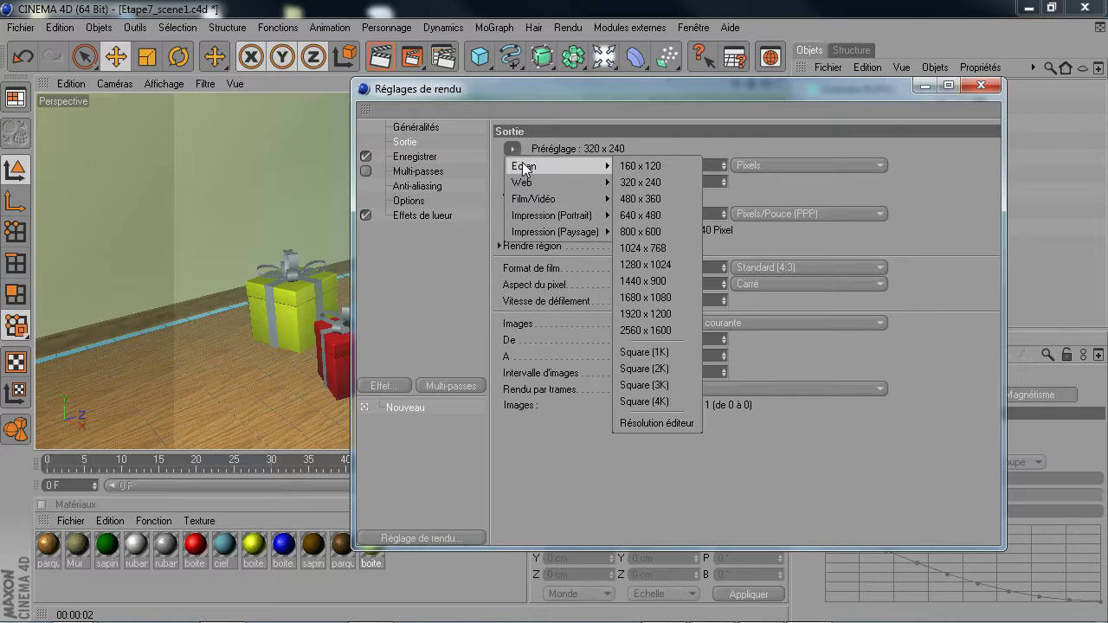
{"action": "left_click", "coordinate": [659, 267]}
{"action": "left_click", "coordinate": [706, 182]}
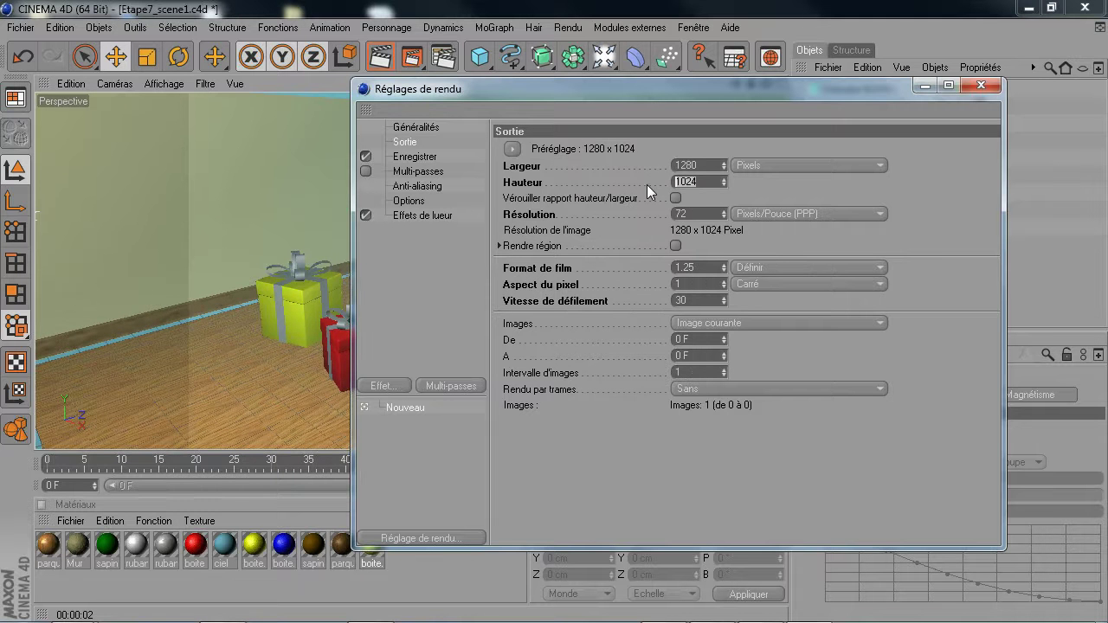
{"action": "type", "text": "720"}
Set the render's save format to PNG with a depth of 16 bits/canal
{"action": "left_click", "coordinate": [423, 157]}
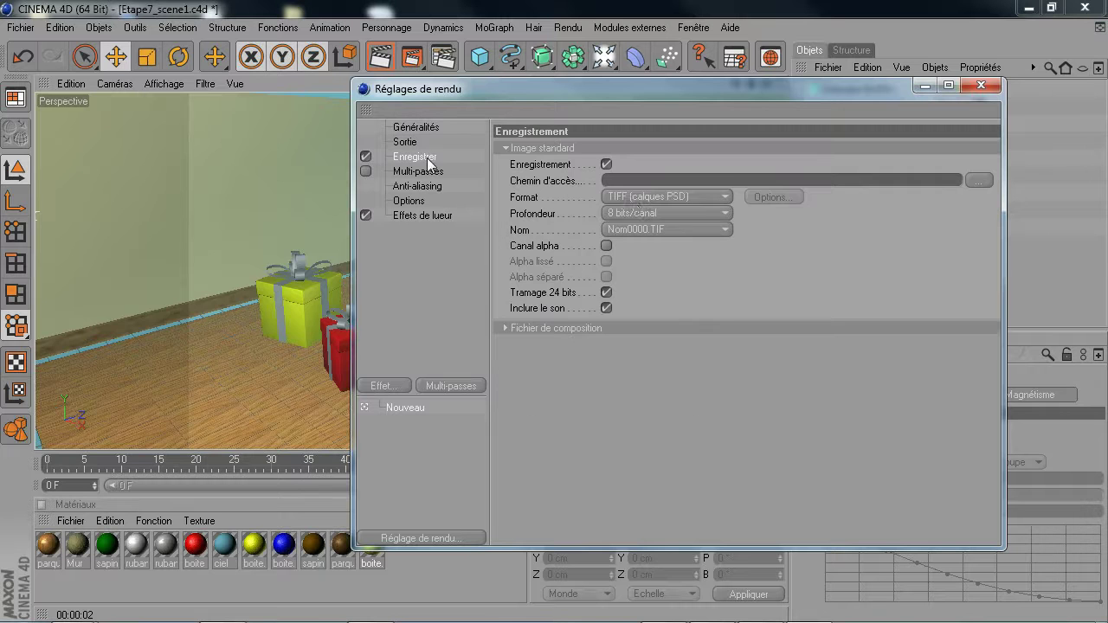
{"action": "left_click", "coordinate": [687, 197]}
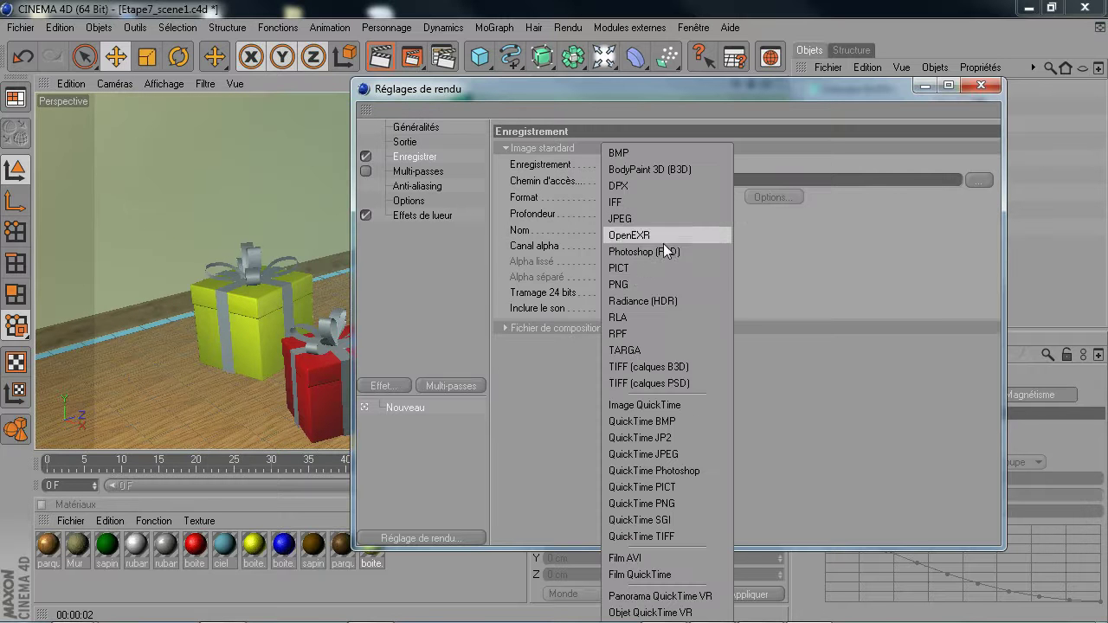
{"action": "left_click", "coordinate": [633, 285]}
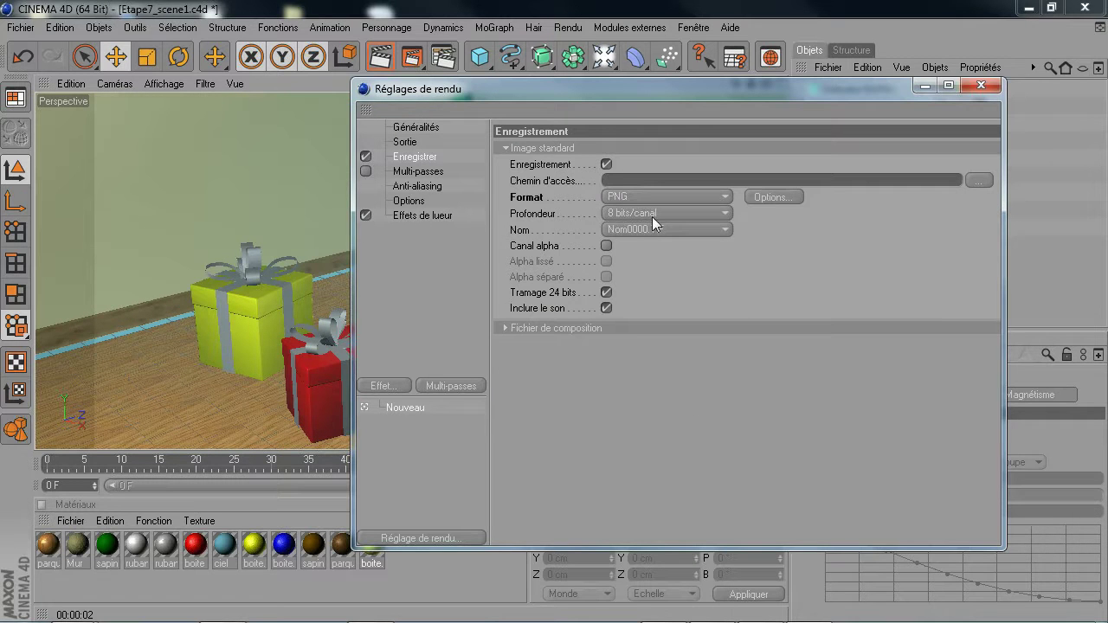
{"action": "left_click", "coordinate": [652, 216]}
{"action": "left_click", "coordinate": [636, 247]}
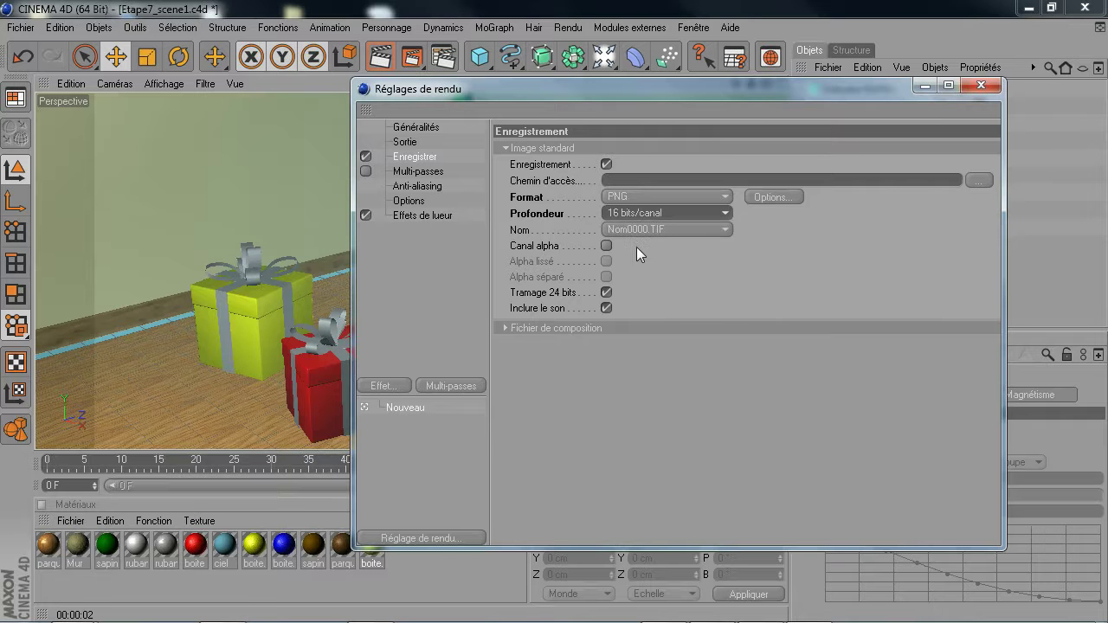
Set the render anti-aliasing to Au mieux, review the other render setting pages, and close the settings
{"action": "left_click", "coordinate": [437, 185]}
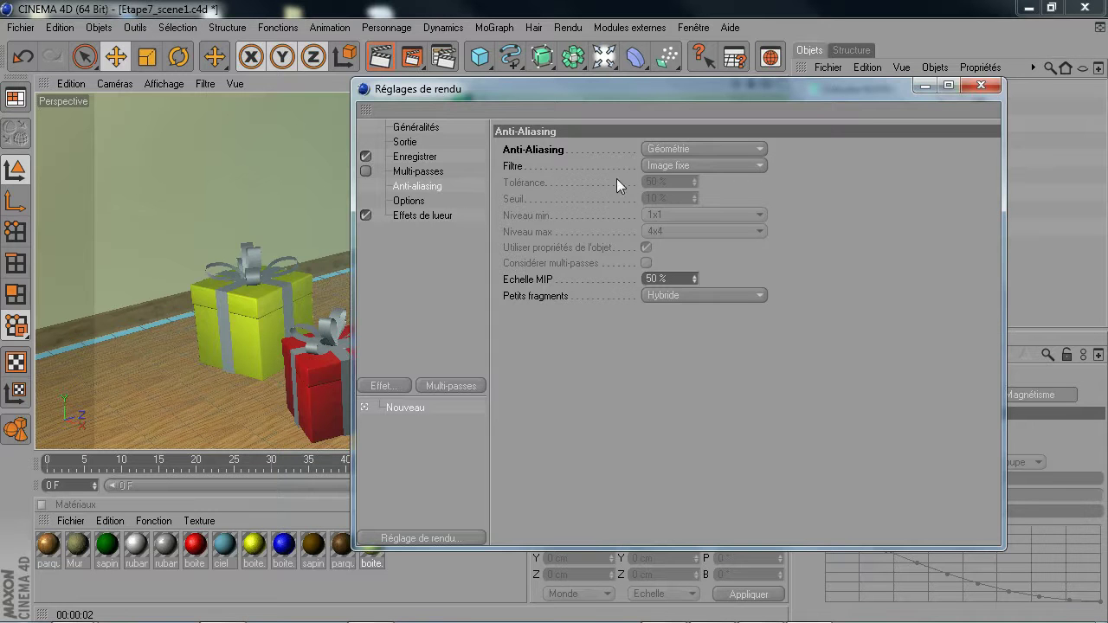
{"action": "left_click", "coordinate": [668, 151]}
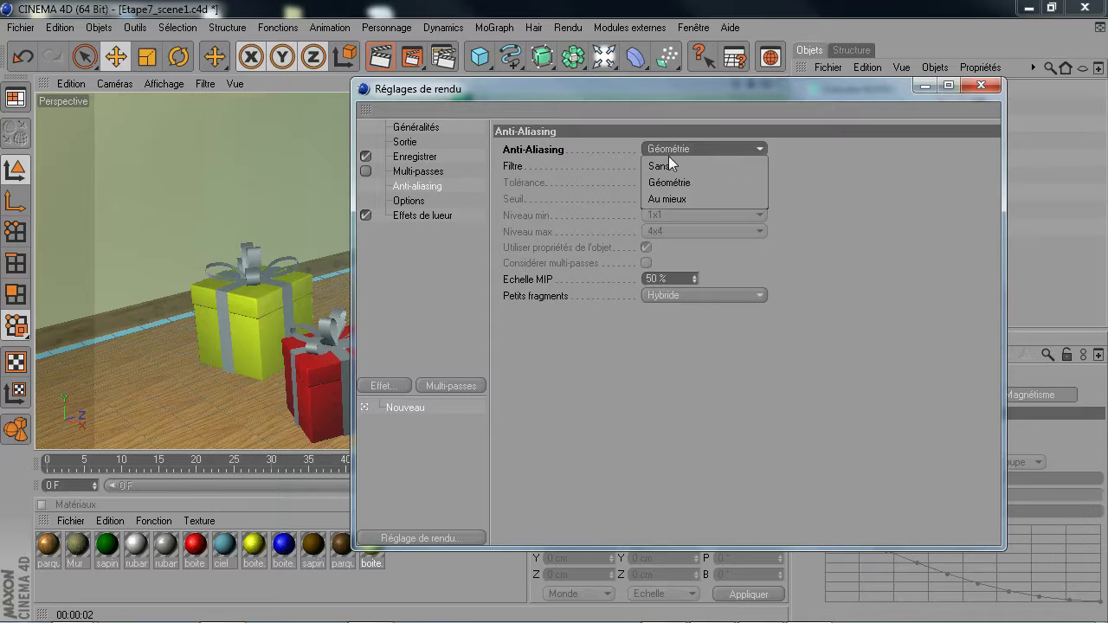
{"action": "left_click", "coordinate": [678, 198]}
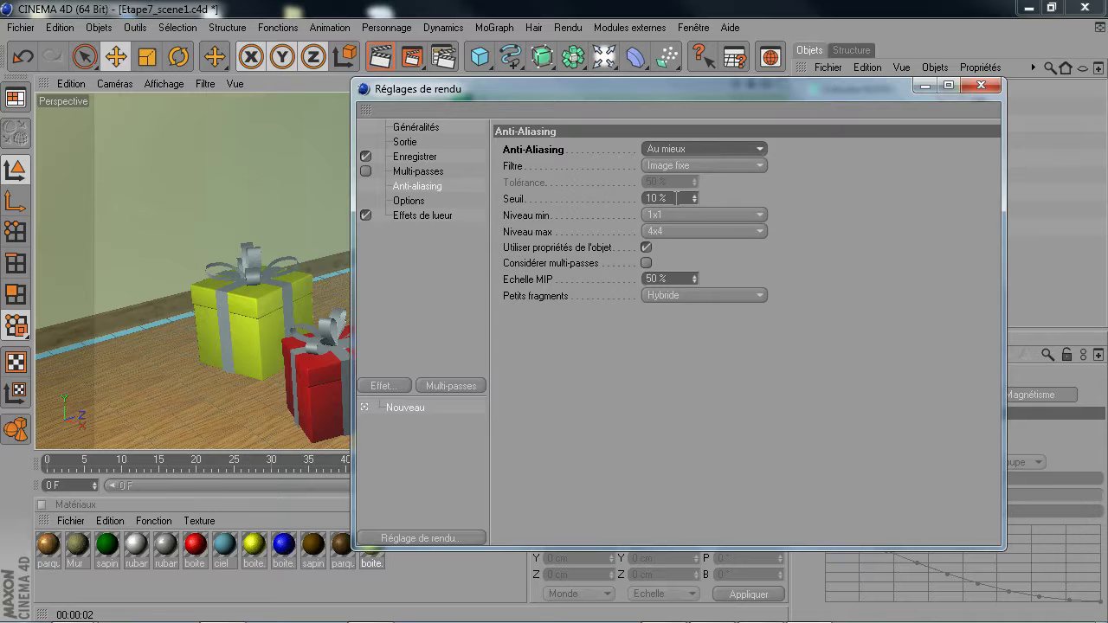
{"action": "left_click", "coordinate": [424, 205]}
{"action": "left_click", "coordinate": [418, 172]}
{"action": "left_click", "coordinate": [422, 157]}
{"action": "left_click", "coordinate": [421, 142]}
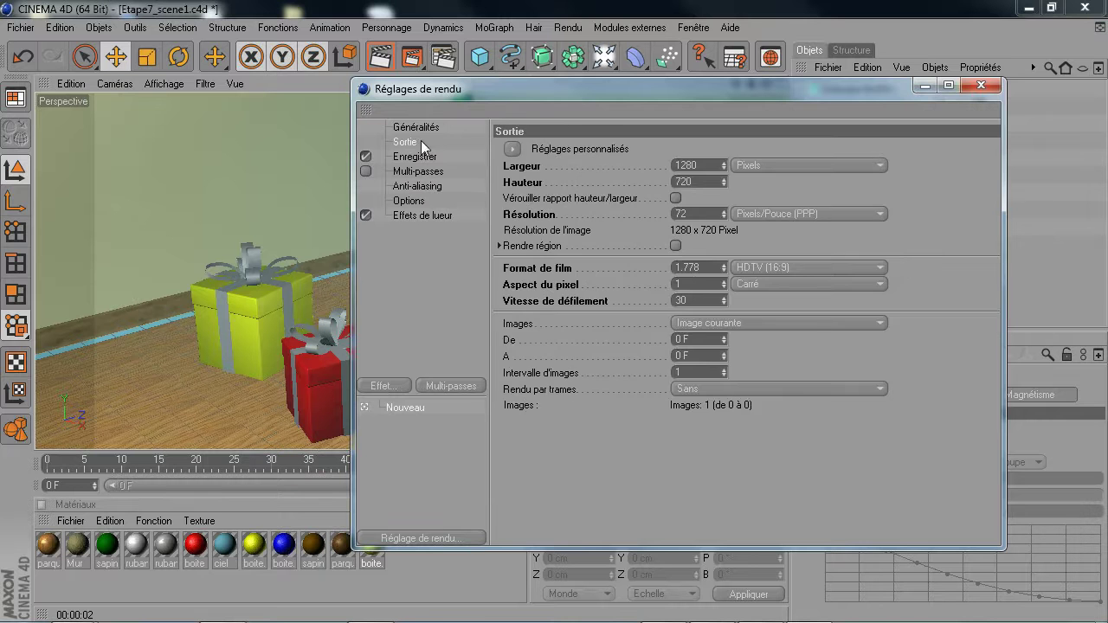
{"action": "left_click", "coordinate": [425, 128]}
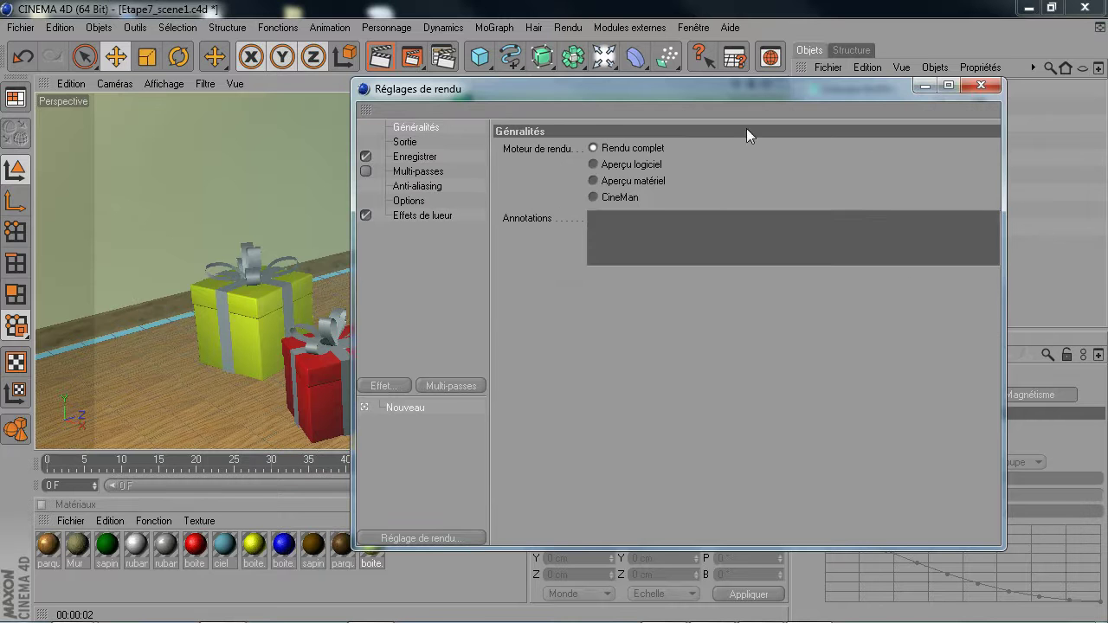
{"action": "left_click", "coordinate": [980, 88]}
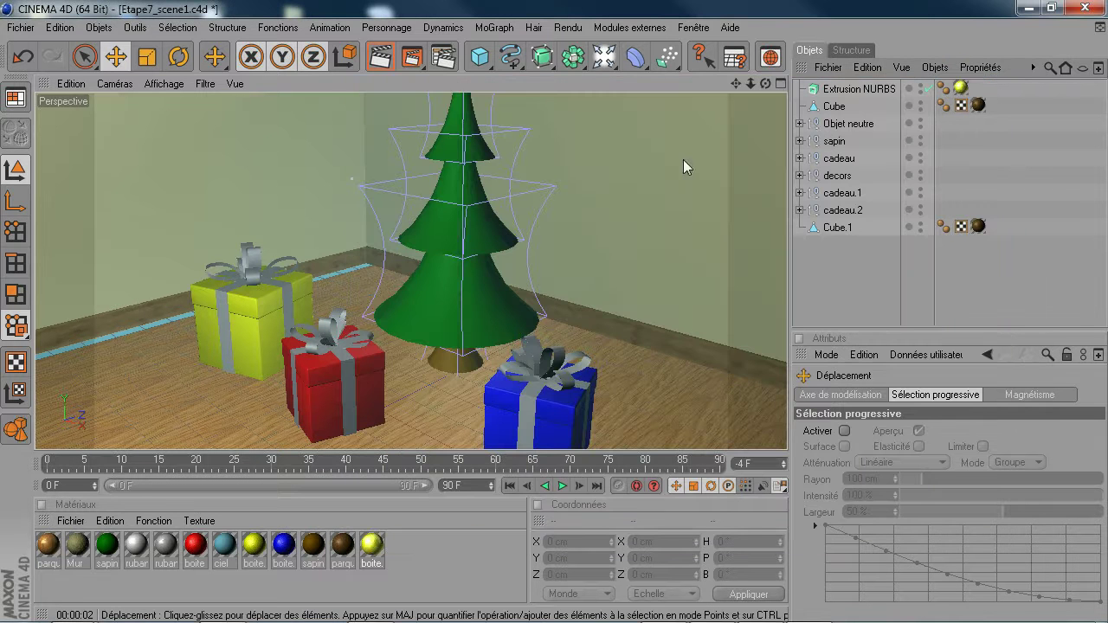
Test-render a wider framing of the tree and gifts, and render the final image in a maximized Visualiseur window
{"action": "scroll", "coordinate": [553, 174], "scroll_direction": "down", "scroll_amount": 2}
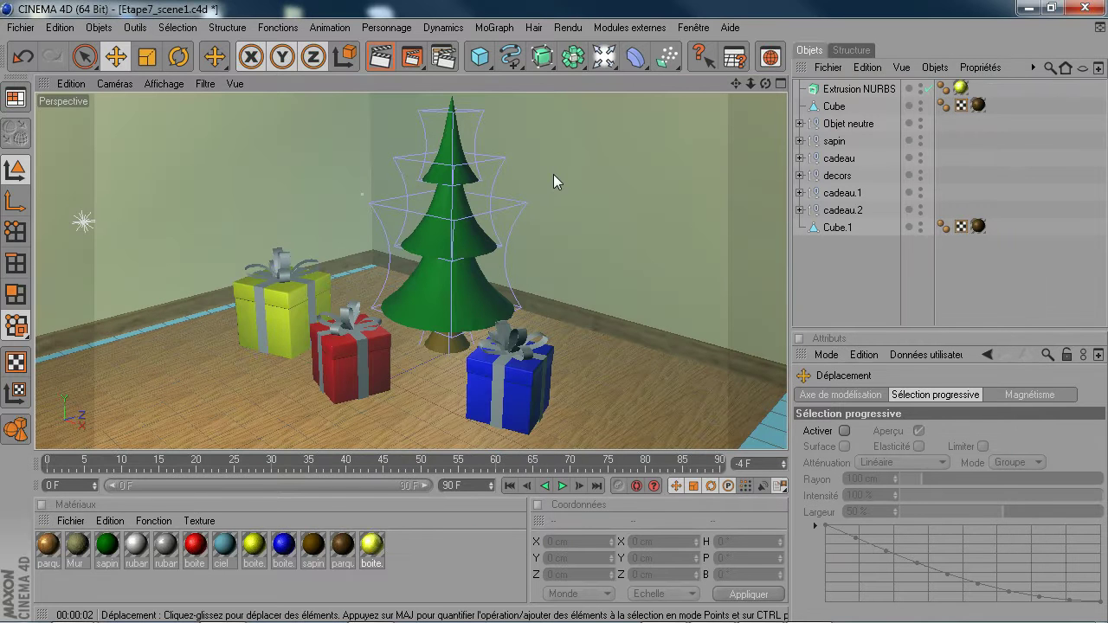
{"action": "left_click", "coordinate": [390, 61]}
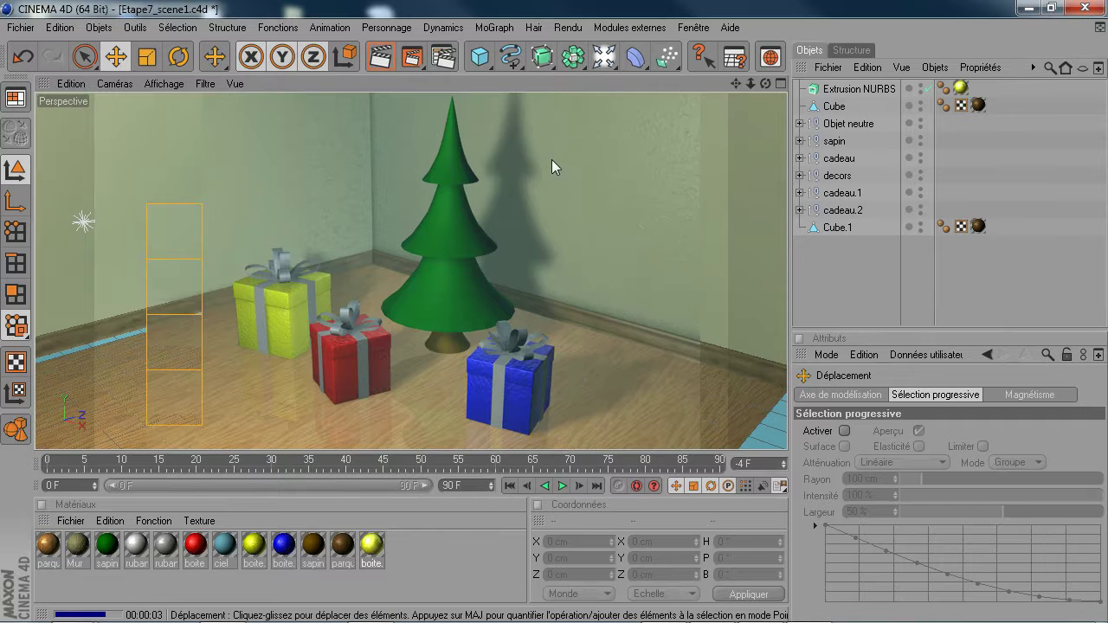
{"action": "scroll", "coordinate": [561, 161], "scroll_direction": "down", "scroll_amount": 3}
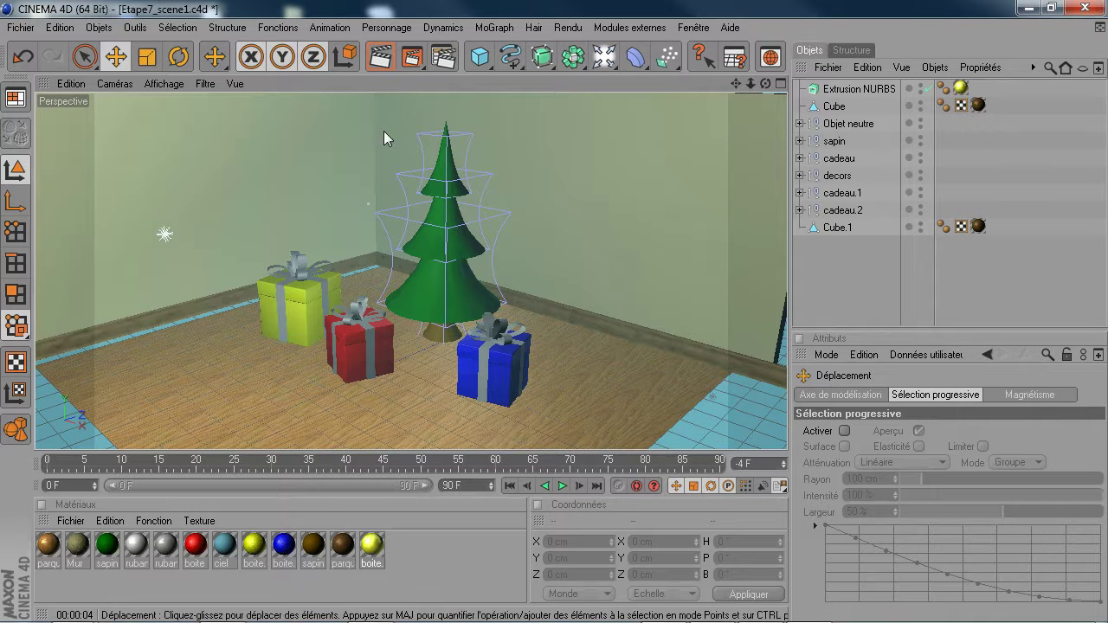
{"action": "left_click", "coordinate": [413, 59]}
{"action": "left_click", "coordinate": [502, 136]}
{"action": "left_click_drag", "start_coordinate": [526, 17], "coordinate": [545, 7]}
{"action": "double_click", "coordinate": [545, 7]}
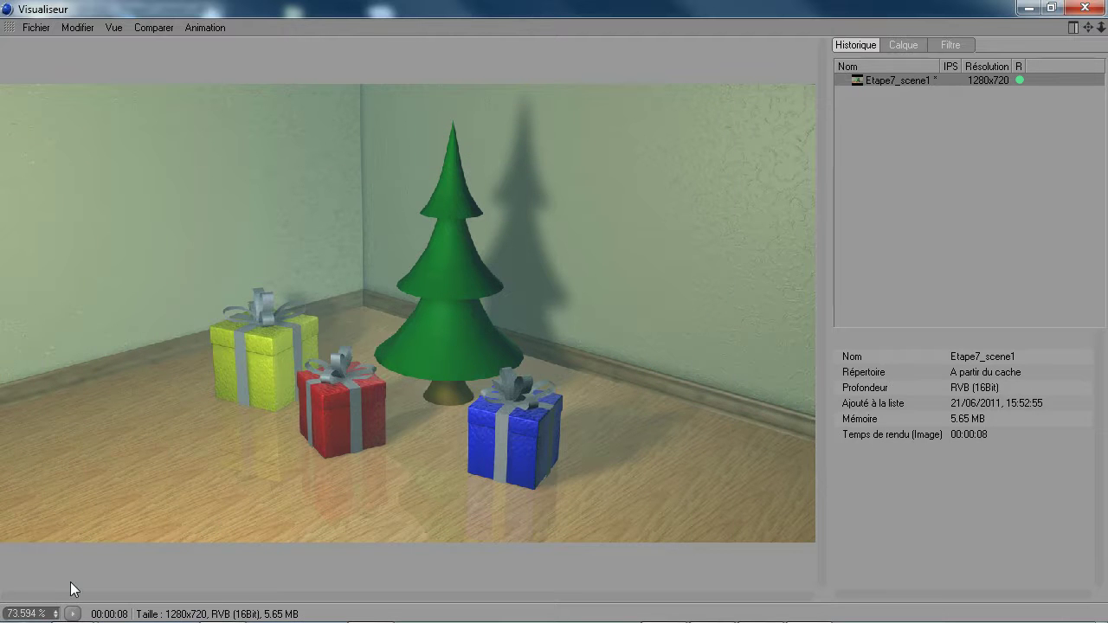
Examine the rendered image at 100% zoom around the tree and gifts
{"action": "left_click", "coordinate": [73, 613]}
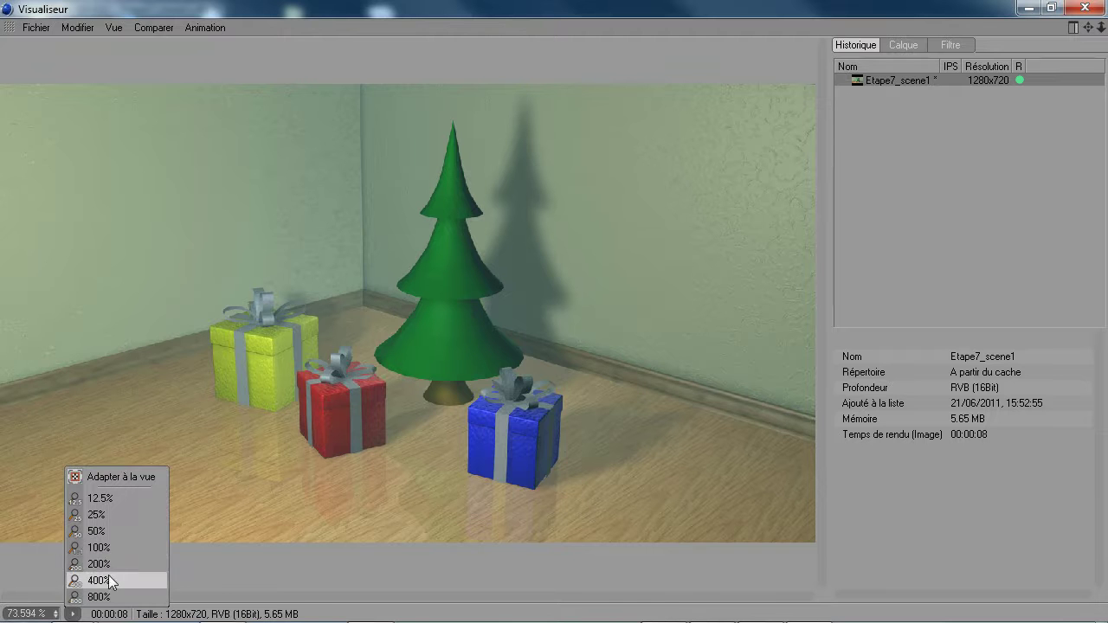
{"action": "left_click", "coordinate": [102, 547]}
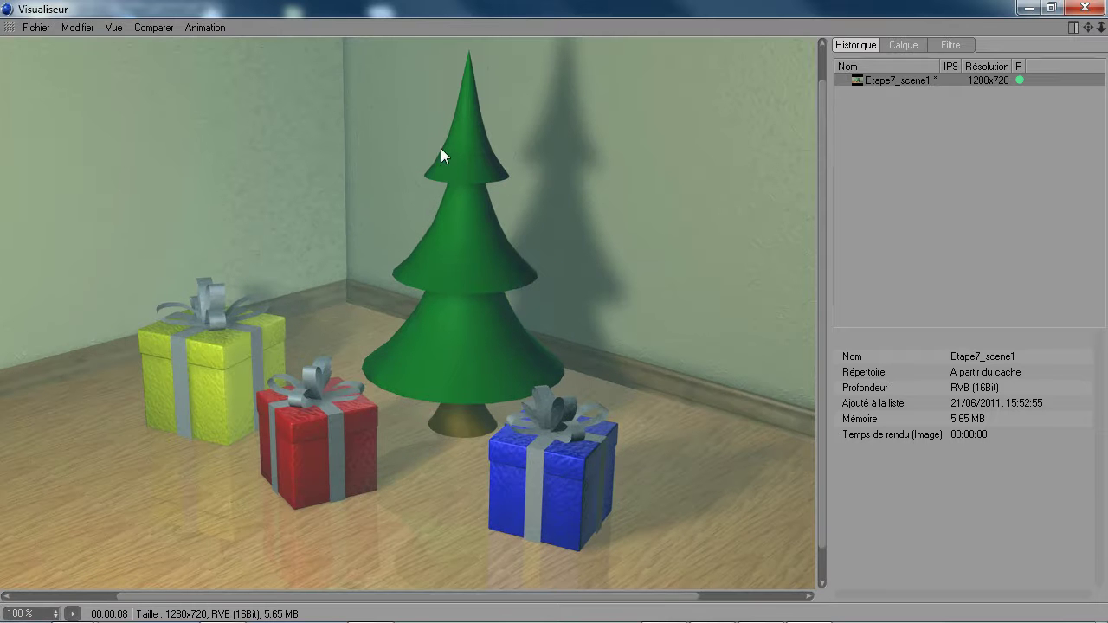
{"action": "left_click_drag", "start_coordinate": [470, 128], "coordinate": [554, 307]}
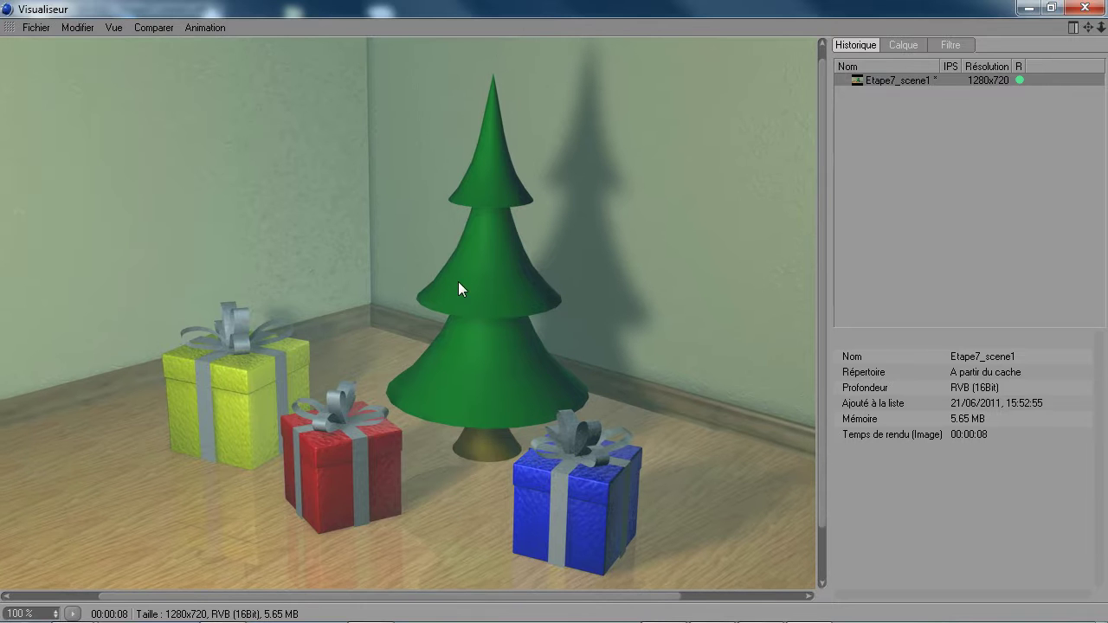
Save the render as a 16-bit-per-channel PNG still image named Etape7_scene1.png in the tex folder
{"action": "left_click", "coordinate": [35, 28]}
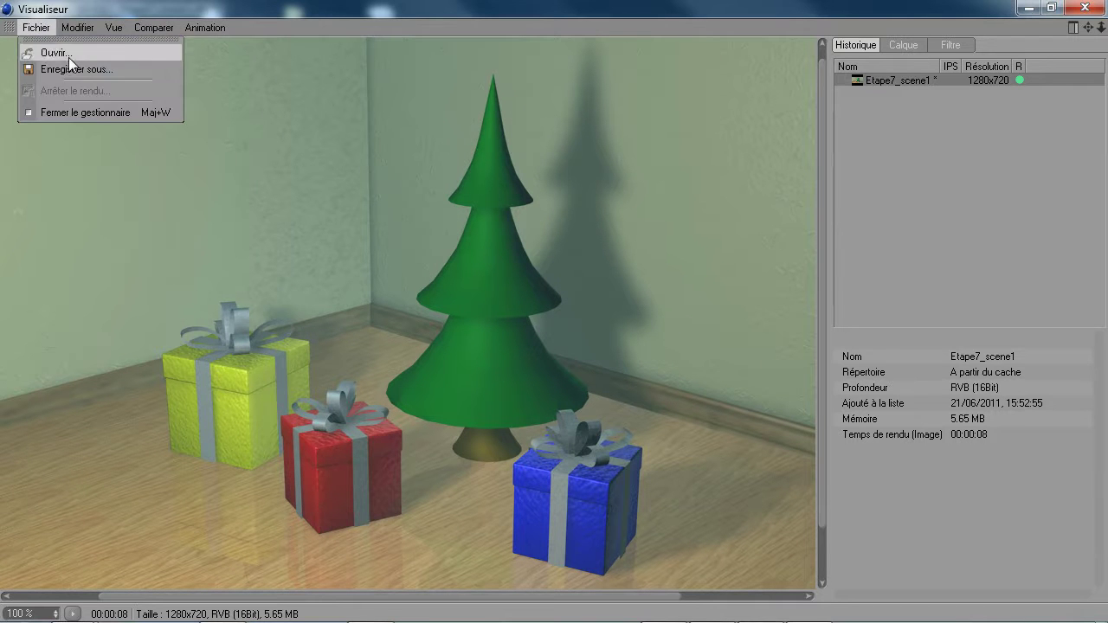
{"action": "left_click", "coordinate": [78, 71]}
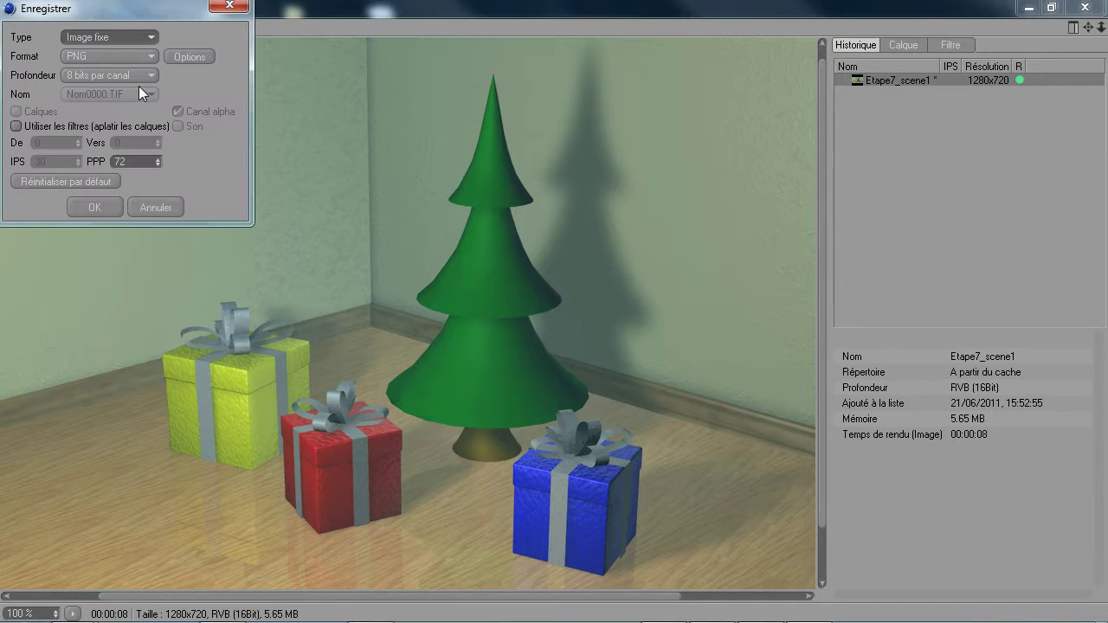
{"action": "left_click_drag", "start_coordinate": [113, 14], "coordinate": [318, 154]}
{"action": "left_click", "coordinate": [322, 214]}
{"action": "left_click", "coordinate": [302, 243]}
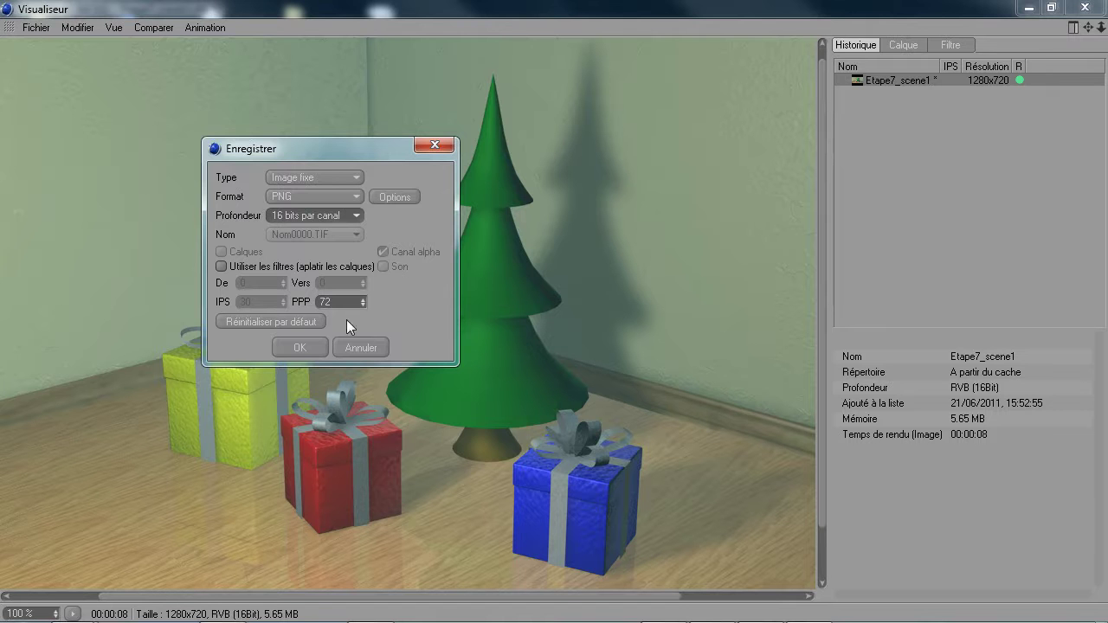
{"action": "left_click", "coordinate": [299, 347]}
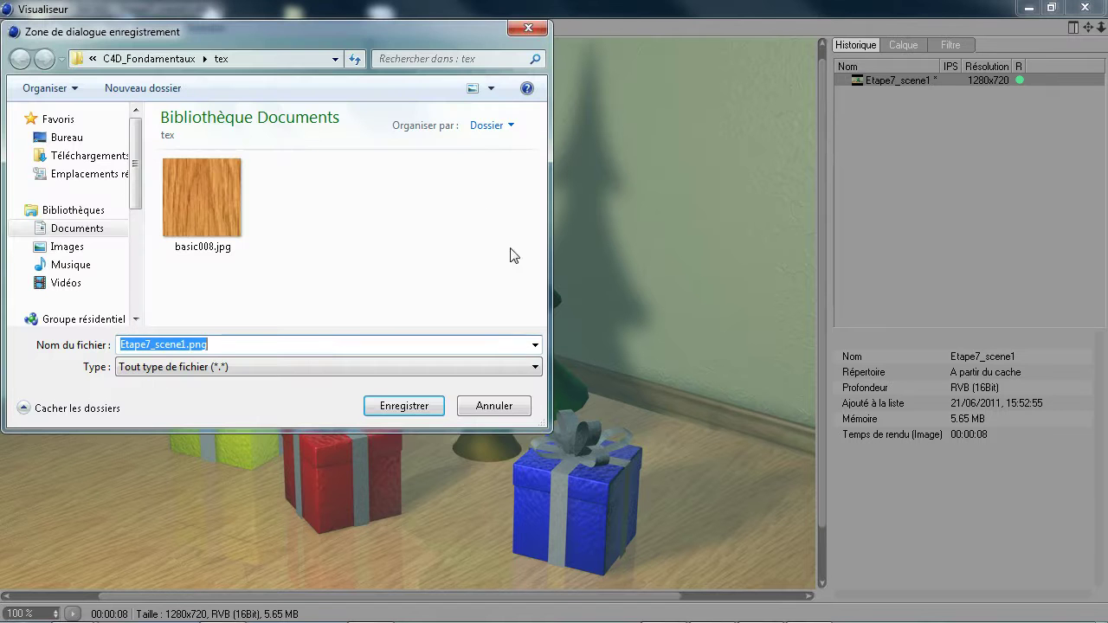
{"action": "left_click_drag", "start_coordinate": [301, 35], "coordinate": [470, 97]}
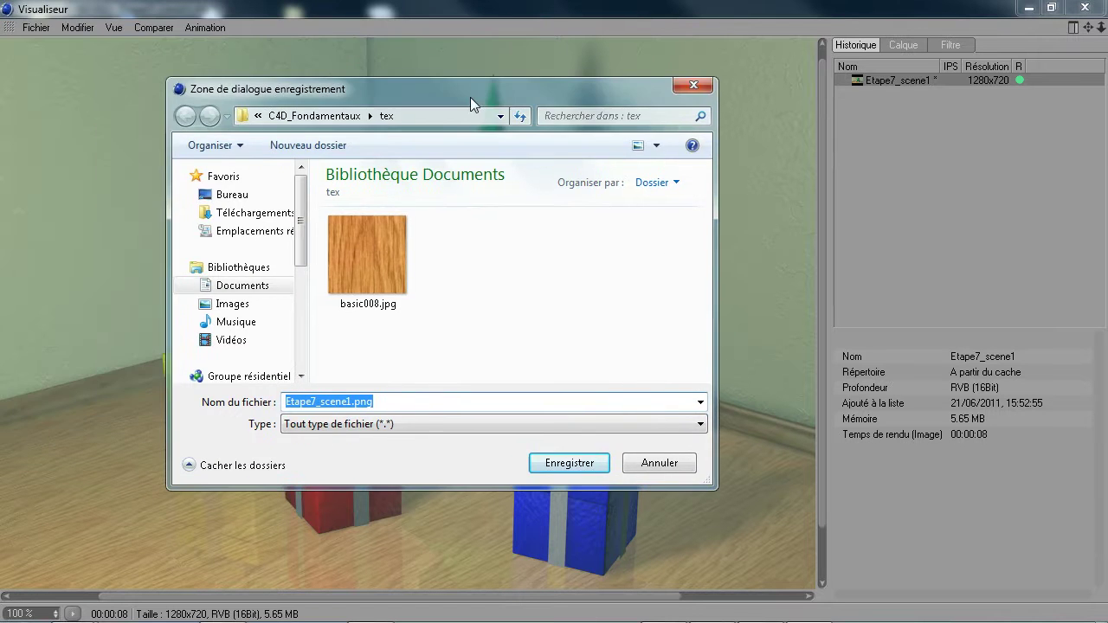
{"action": "left_click", "coordinate": [564, 459]}
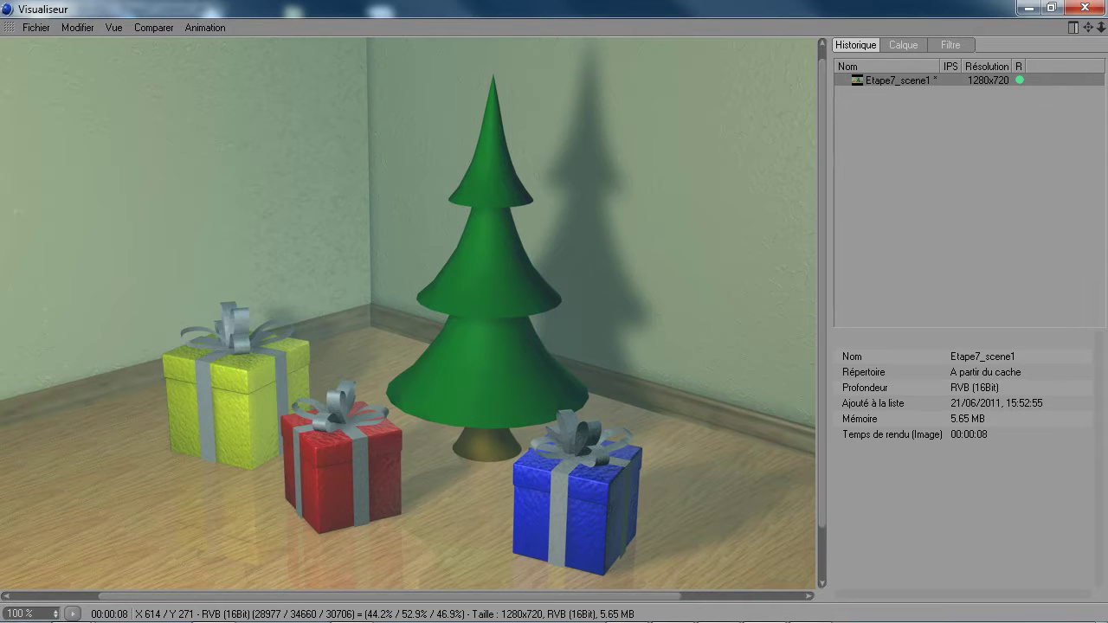
Open the saved Etape7_scene1.png in Windows Photo Viewer and inspect it
{"action": "left_click_drag", "start_coordinate": [1107, 93], "coordinate": [293, 2]}
{"action": "scroll", "coordinate": [551, 280], "scroll_direction": "up", "scroll_amount": 4}
{"action": "scroll", "coordinate": [552, 281], "scroll_direction": "down", "scroll_amount": 4}
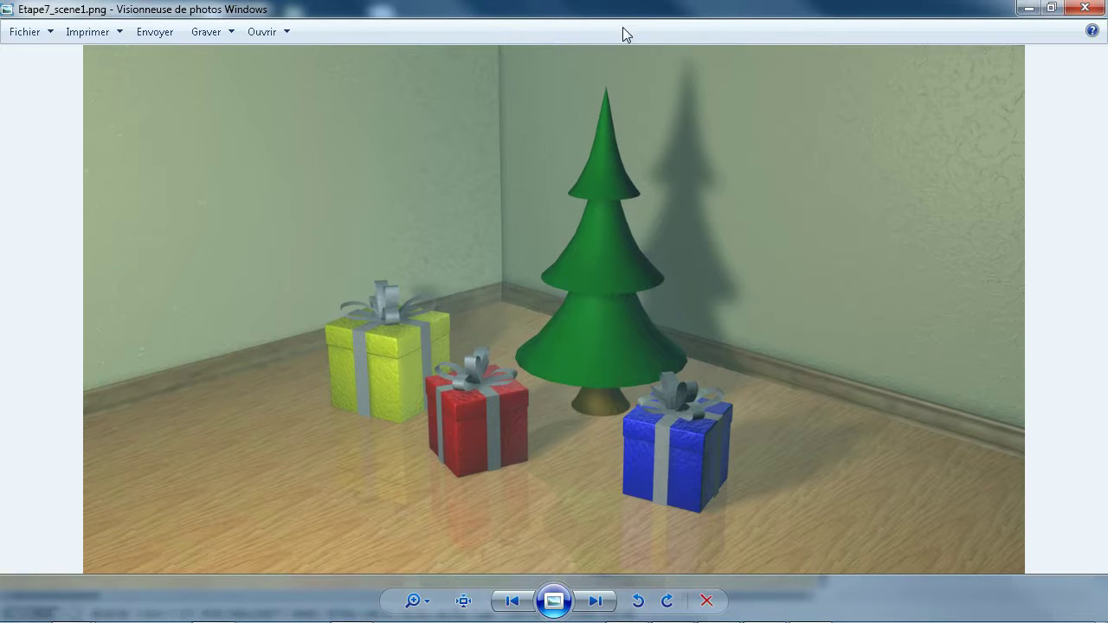